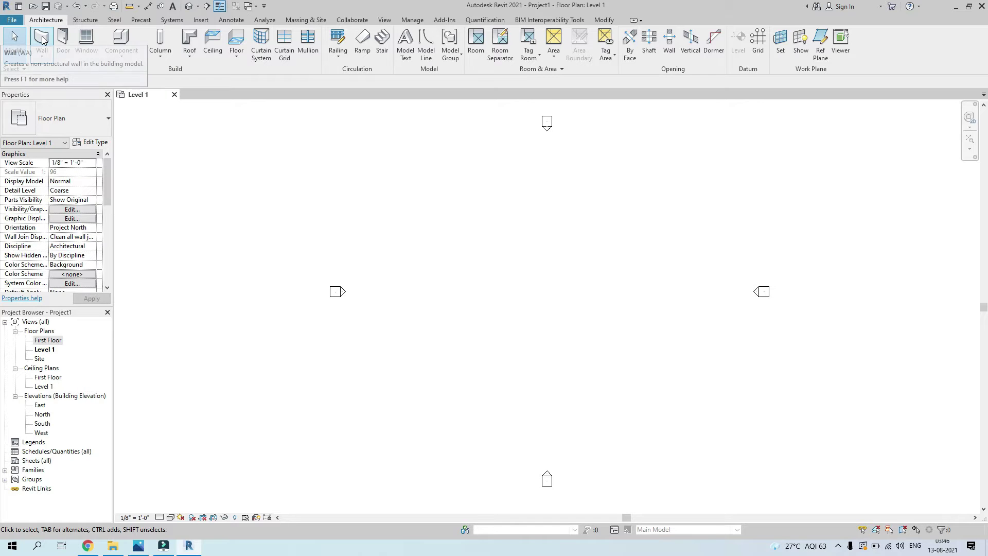
Start the Wall tool with the location line set to Finish Face: Interior.
{"action": "left_click", "coordinate": [42, 40]}
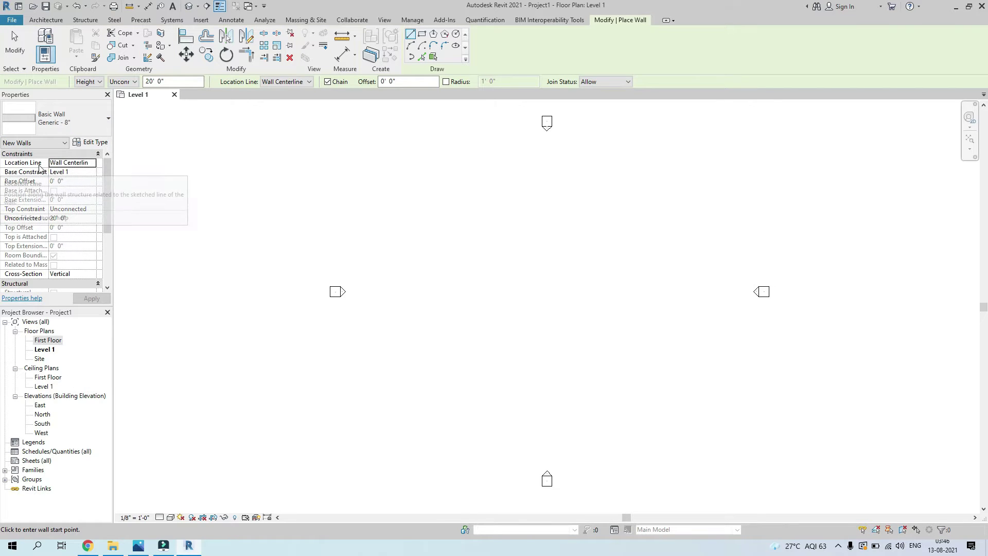
{"action": "left_click", "coordinate": [93, 165]}
{"action": "left_click", "coordinate": [92, 164]}
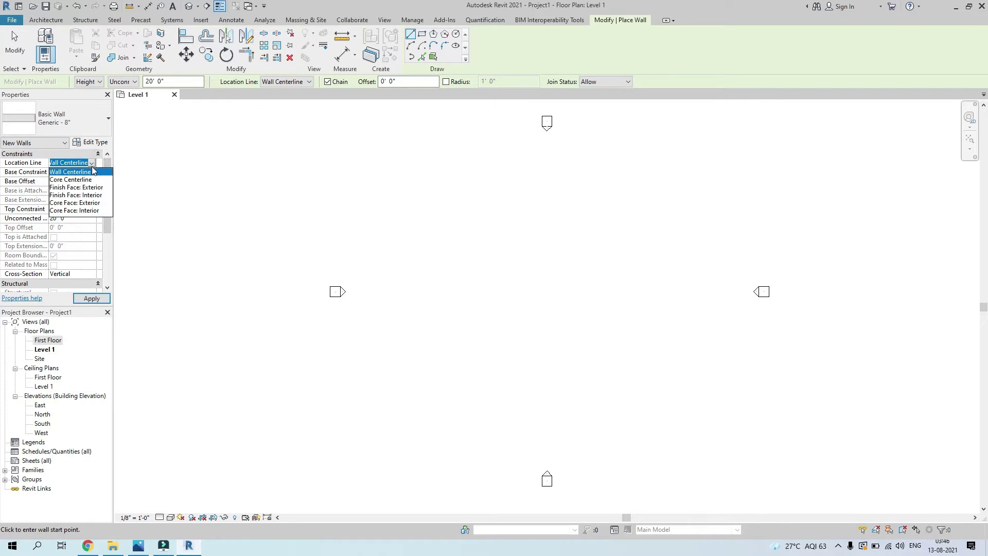
{"action": "left_click", "coordinate": [94, 195]}
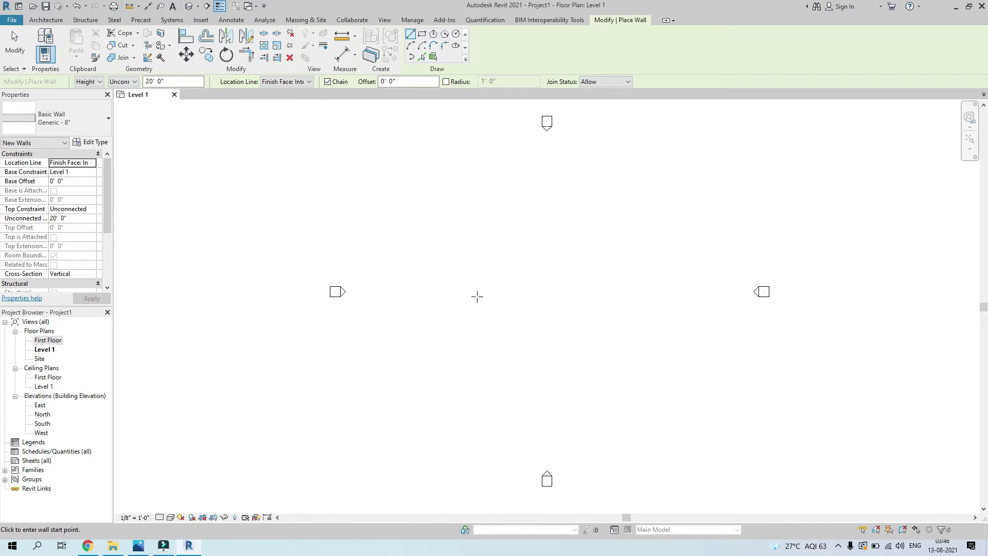
{"action": "scroll", "coordinate": [574, 311], "scroll_direction": "up", "scroll_amount": 2}
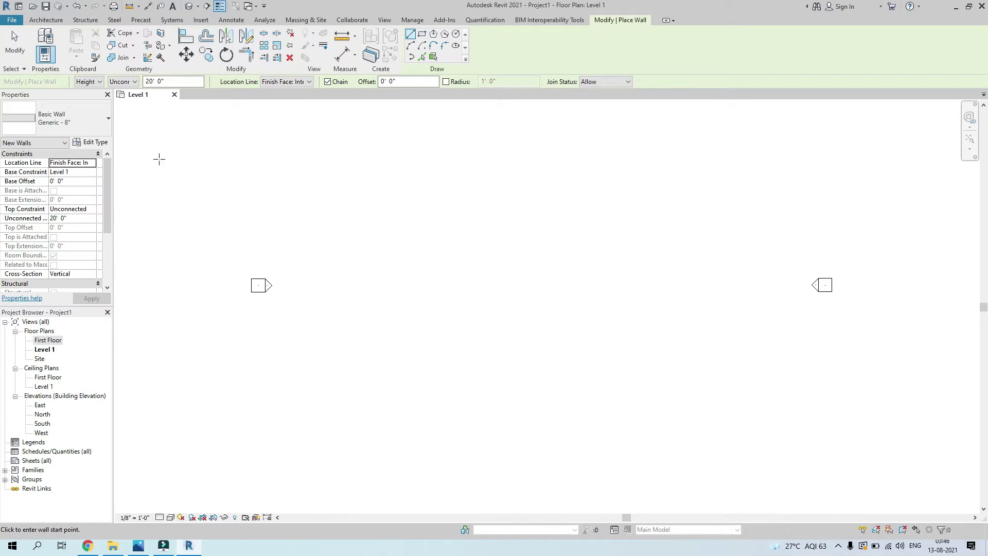
Draw a horizontal wall about 13' long with the location line set to Wall Centerline.
{"action": "left_click", "coordinate": [93, 165]}
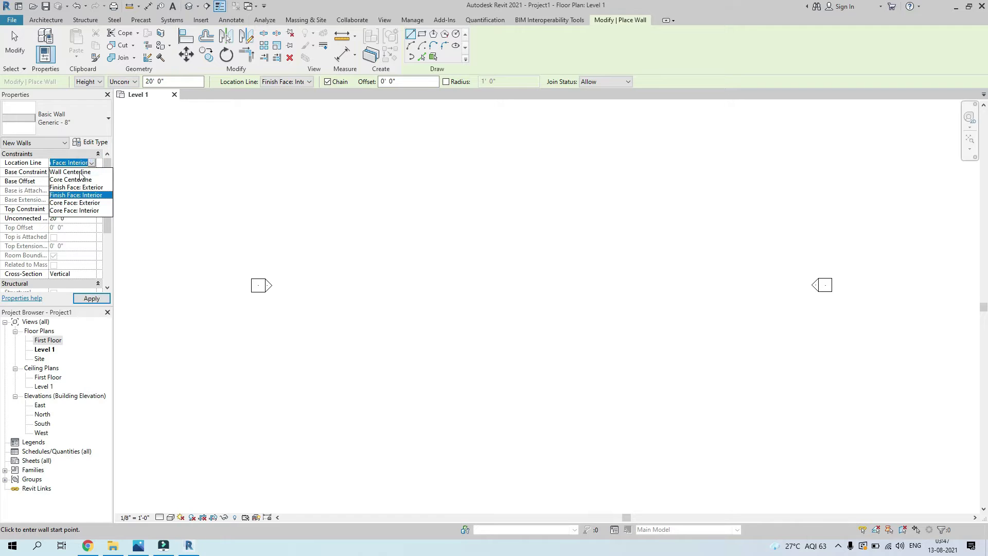
{"action": "left_click", "coordinate": [67, 172]}
{"action": "left_click", "coordinate": [480, 239]}
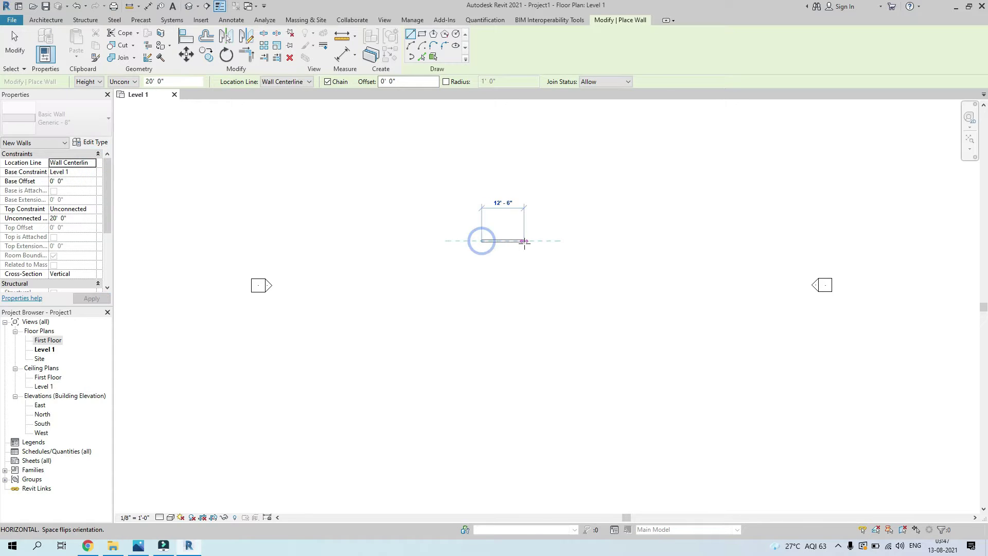
{"action": "scroll", "coordinate": [523, 242], "scroll_direction": "up", "scroll_amount": 2}
{"action": "scroll", "coordinate": [524, 242], "scroll_direction": "up", "scroll_amount": 2}
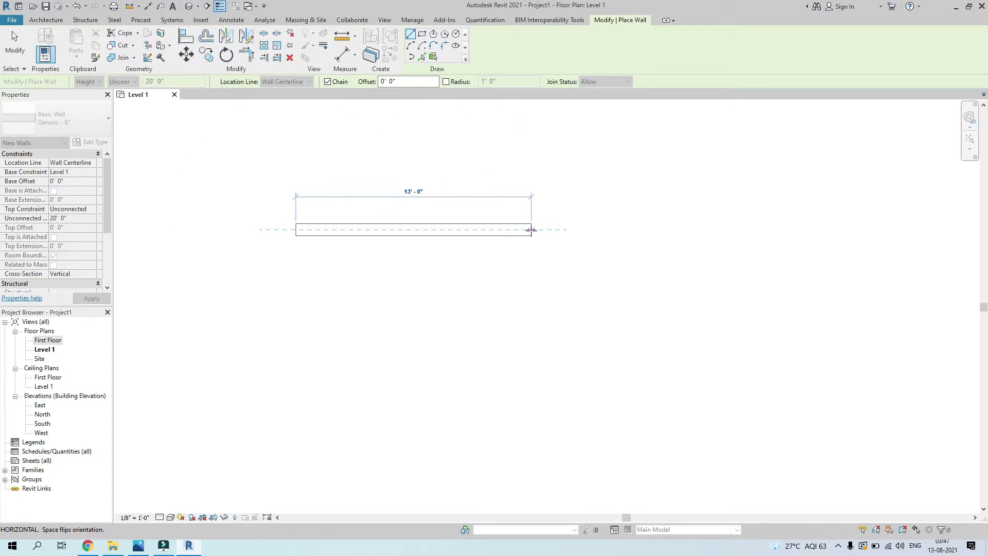
{"action": "left_click", "coordinate": [530, 230]}
{"action": "key", "text": "Escape"}
{"action": "key", "text": "Escape"}
{"action": "scroll", "coordinate": [514, 223], "scroll_direction": "down", "scroll_amount": 4}
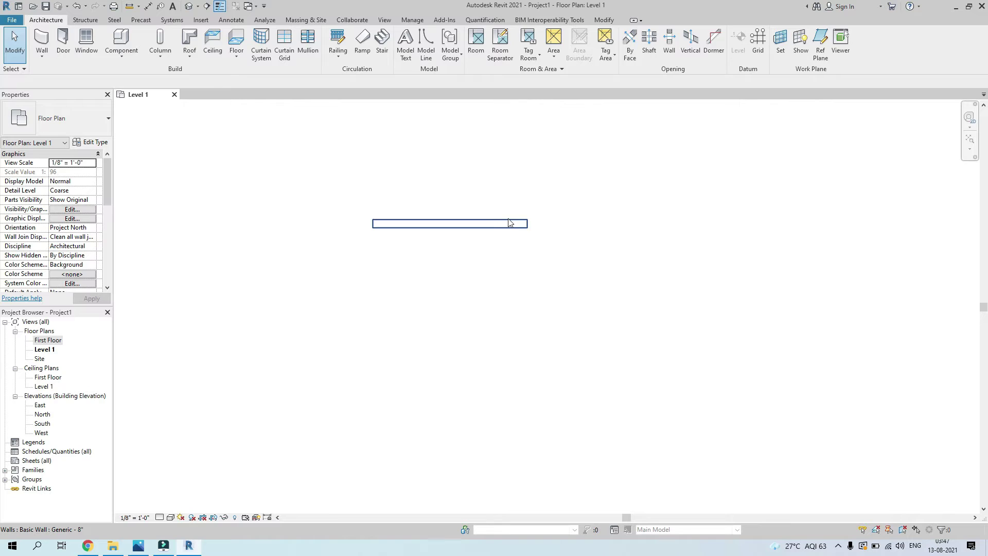
Delete the horizontal trial wall from the Level 1 plan.
{"action": "left_click", "coordinate": [510, 222]}
{"action": "scroll", "coordinate": [507, 222], "scroll_direction": "up", "scroll_amount": 4}
{"action": "left_click", "coordinate": [458, 231]}
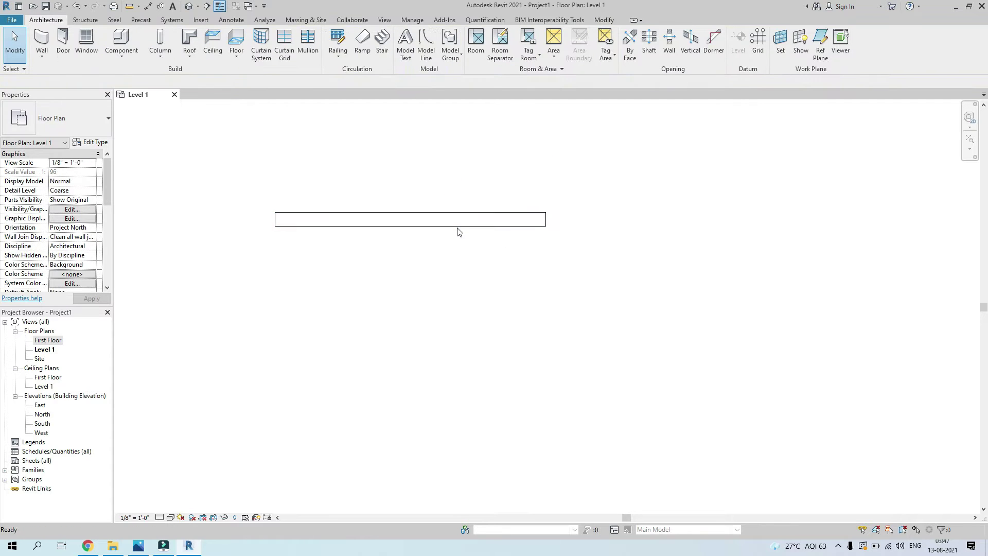
{"action": "scroll", "coordinate": [456, 229], "scroll_direction": "down", "scroll_amount": 5}
{"action": "left_click", "coordinate": [426, 44]}
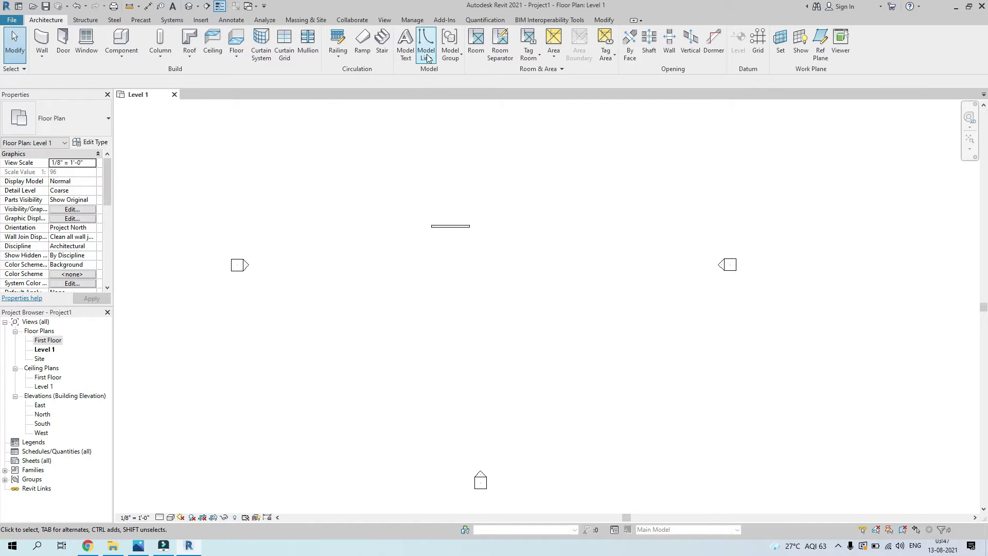
{"action": "key", "text": "Escape"}
{"action": "left_click_drag", "start_coordinate": [388, 189], "coordinate": [525, 280]}
{"action": "key", "text": "Delete"}
Draw a 30' horizontal model line and a 40' vertical model line running down from its right end.
{"action": "left_click", "coordinate": [426, 43]}
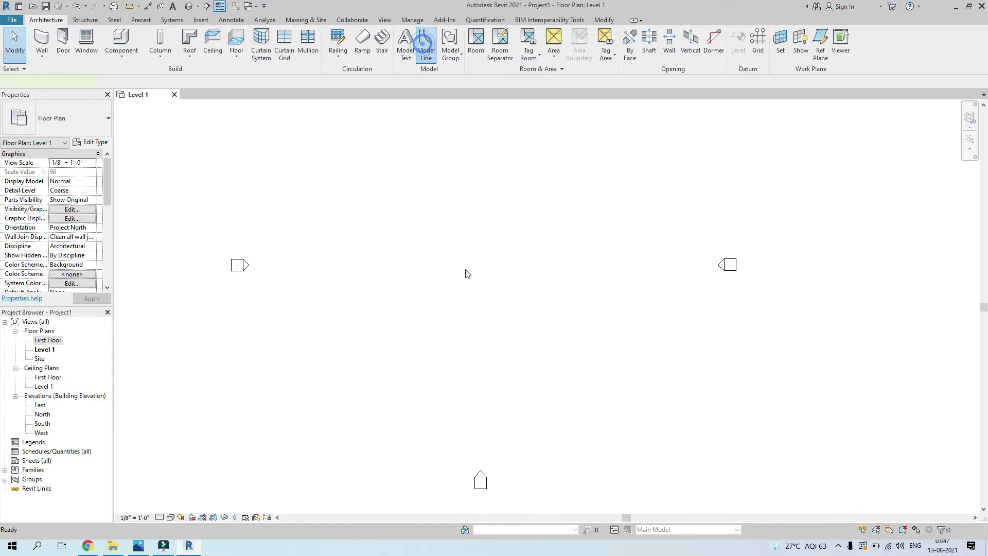
{"action": "left_click", "coordinate": [420, 194]}
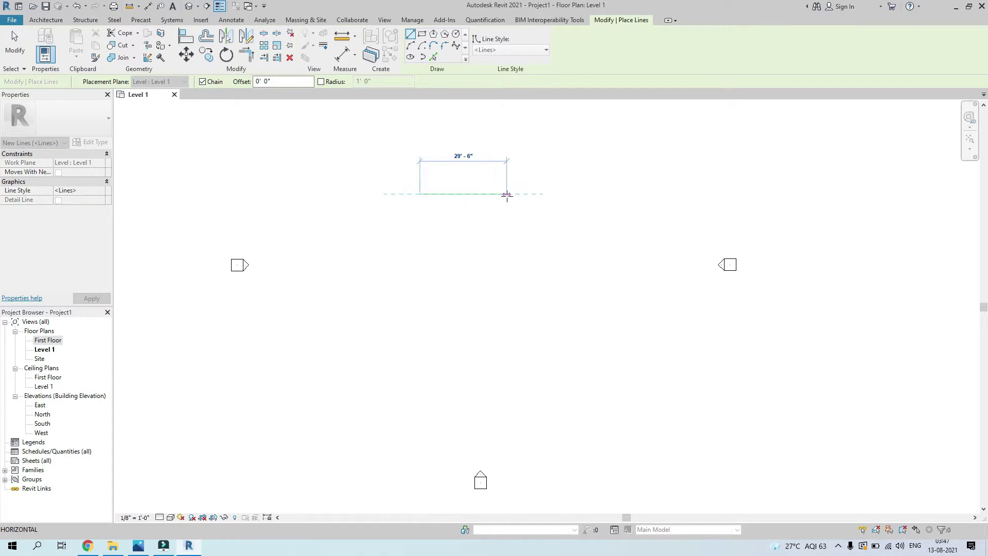
{"action": "scroll", "coordinate": [505, 193], "scroll_direction": "up", "scroll_amount": 2}
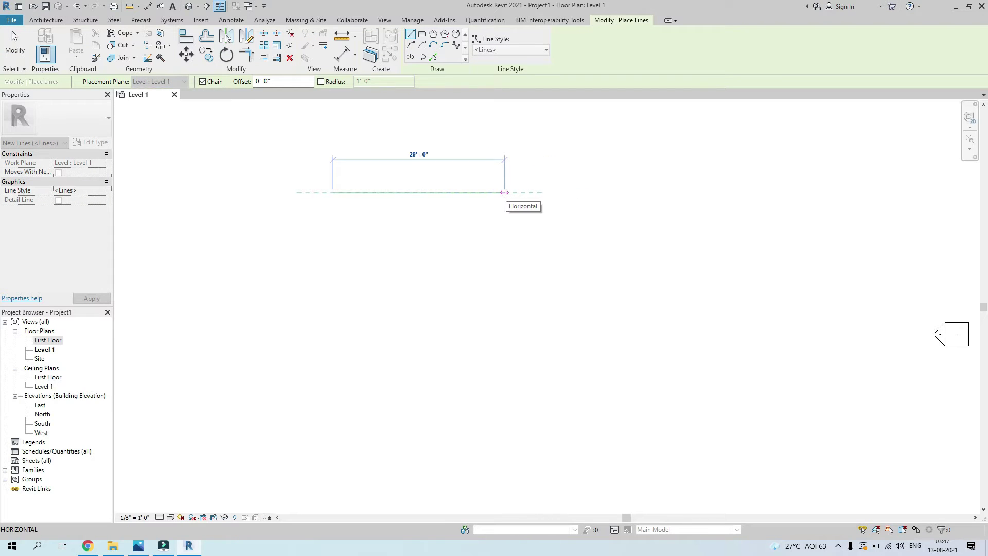
{"action": "type", "text": "29"}
{"action": "key", "text": "Return"}
{"action": "type", "text": "40"}
{"action": "key", "text": "Return"}
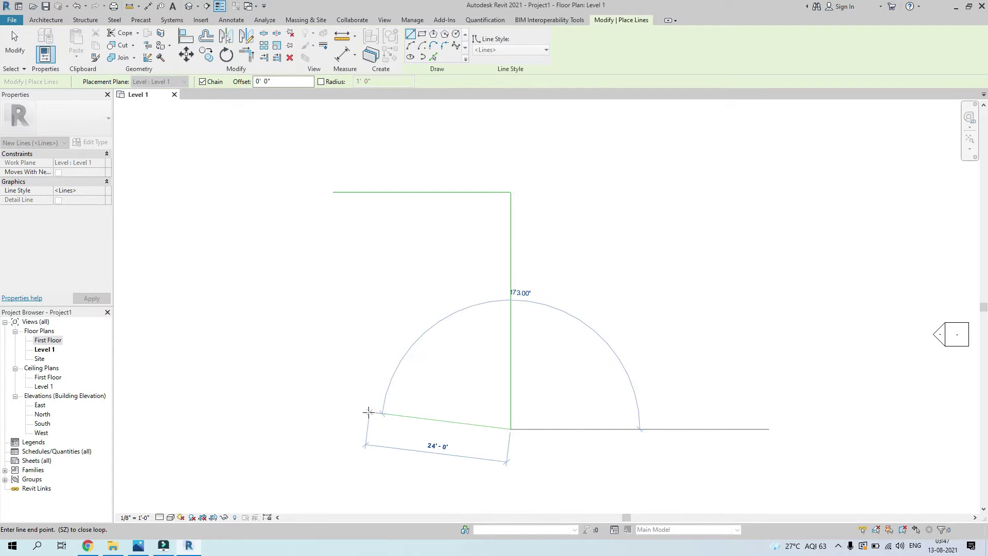
Add the bottom and left model lines to close the 30' by 40' rectangle.
{"action": "left_click", "coordinate": [332, 428]}
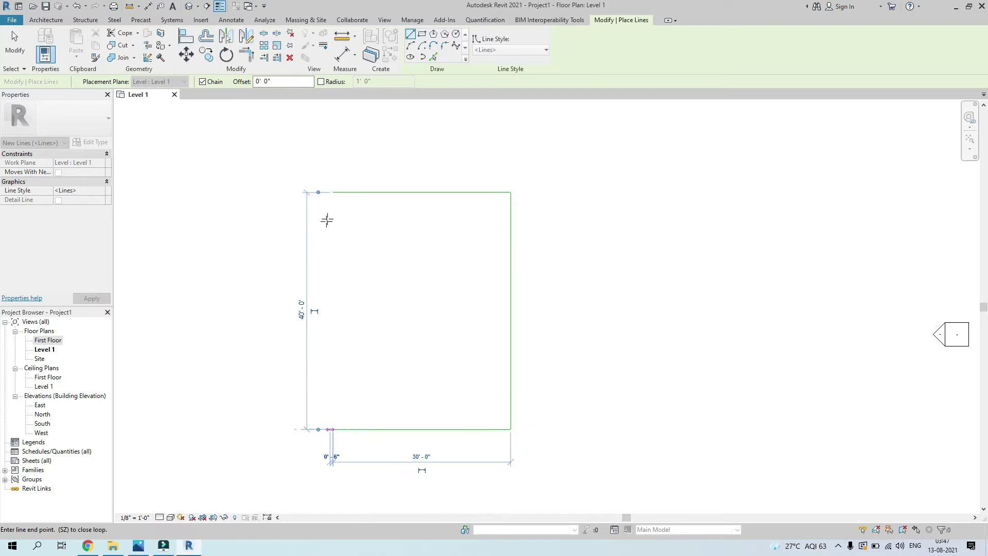
{"action": "left_click", "coordinate": [334, 193]}
{"action": "middle_click_drag", "start_coordinate": [481, 264], "coordinate": [511, 234]}
{"action": "scroll", "coordinate": [505, 234], "scroll_direction": "down", "scroll_amount": 2}
{"action": "scroll", "coordinate": [467, 188], "scroll_direction": "up", "scroll_amount": 3}
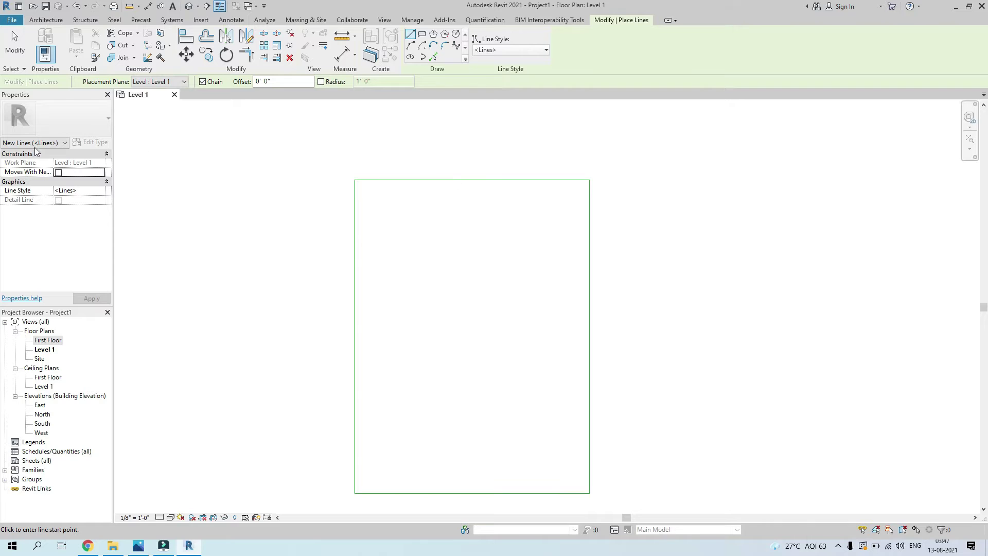
Draw a wall about 3' long on the top model line, starting at the rectangle's top-left corner, using Wall Centerline.
{"action": "left_click", "coordinate": [52, 19]}
{"action": "left_click", "coordinate": [40, 44]}
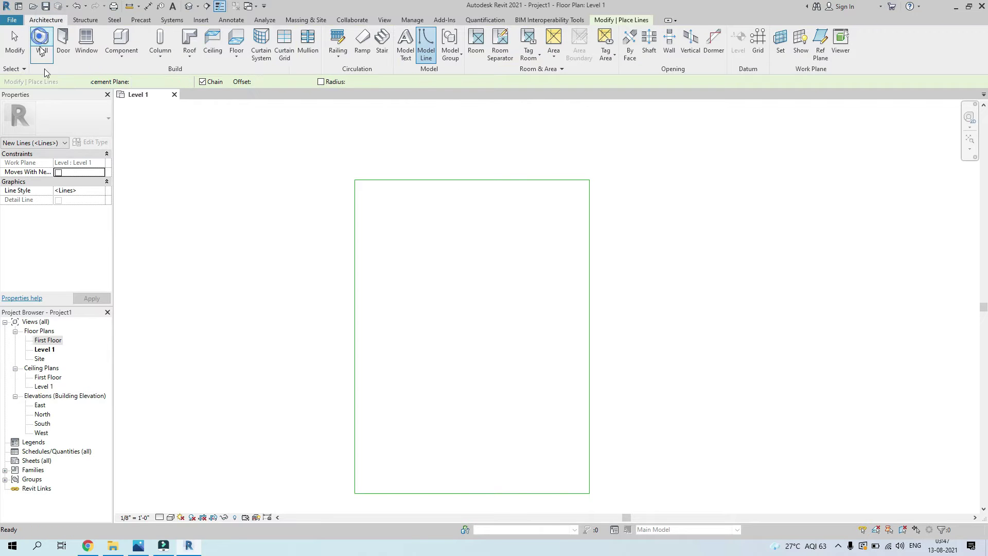
{"action": "left_click", "coordinate": [354, 180]}
{"action": "scroll", "coordinate": [377, 181], "scroll_direction": "up", "scroll_amount": 3}
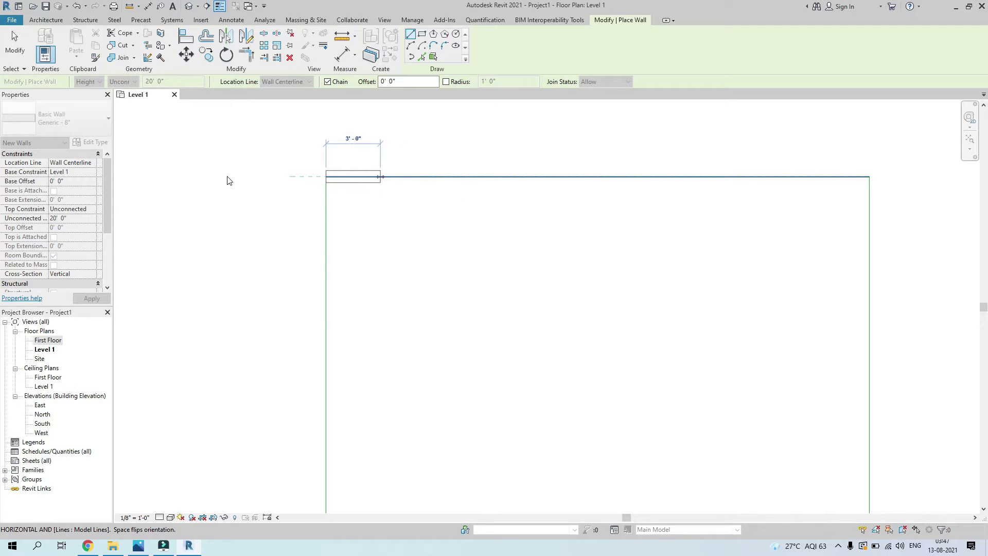
{"action": "key", "text": "Escape"}
{"action": "left_click", "coordinate": [95, 168]}
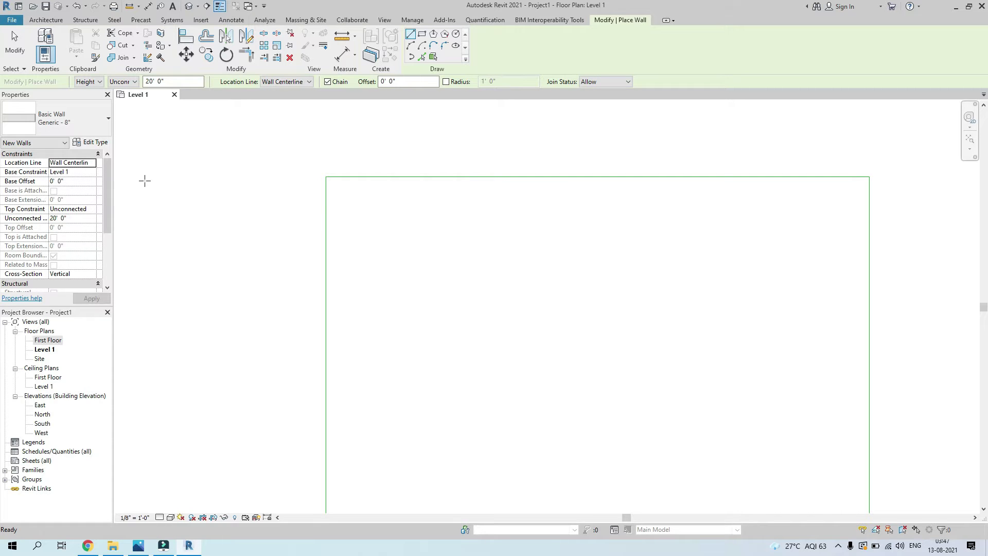
{"action": "left_click", "coordinate": [325, 177]}
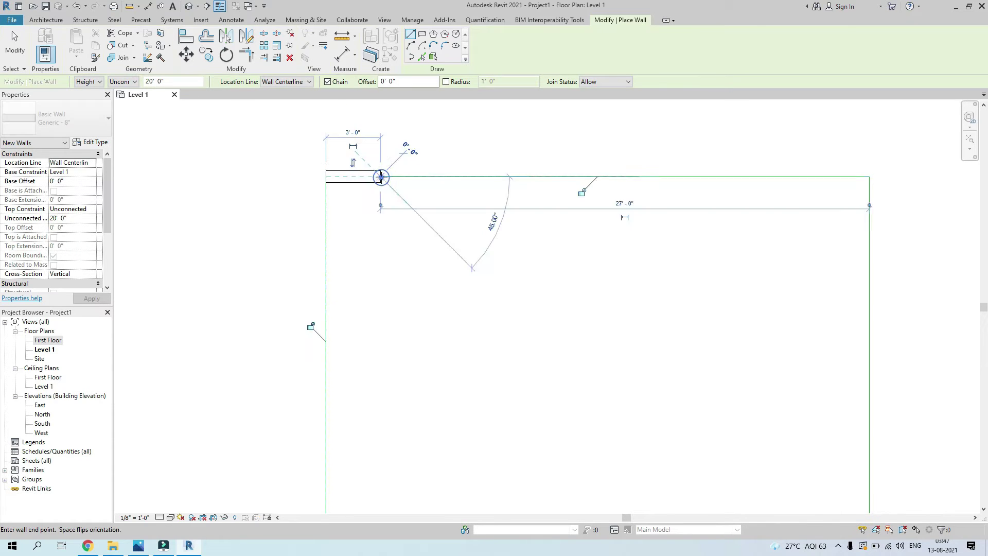
{"action": "left_click", "coordinate": [381, 176]}
{"action": "key", "text": "Escape"}
{"action": "key", "text": "Escape"}
Shift the short wall to the inner side of the top model line and delete it.
{"action": "left_click", "coordinate": [371, 163]}
{"action": "left_click", "coordinate": [372, 193]}
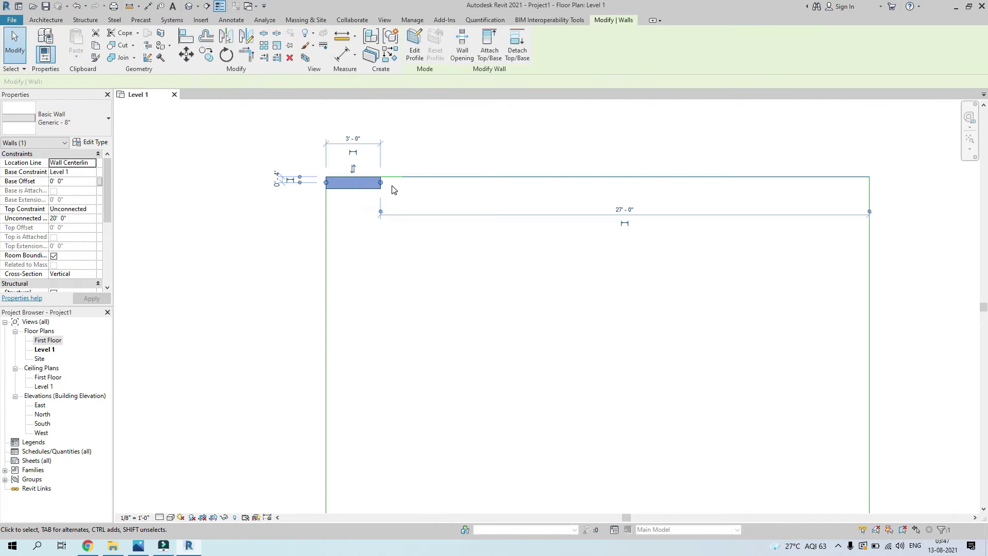
{"action": "key", "text": "Delete"}
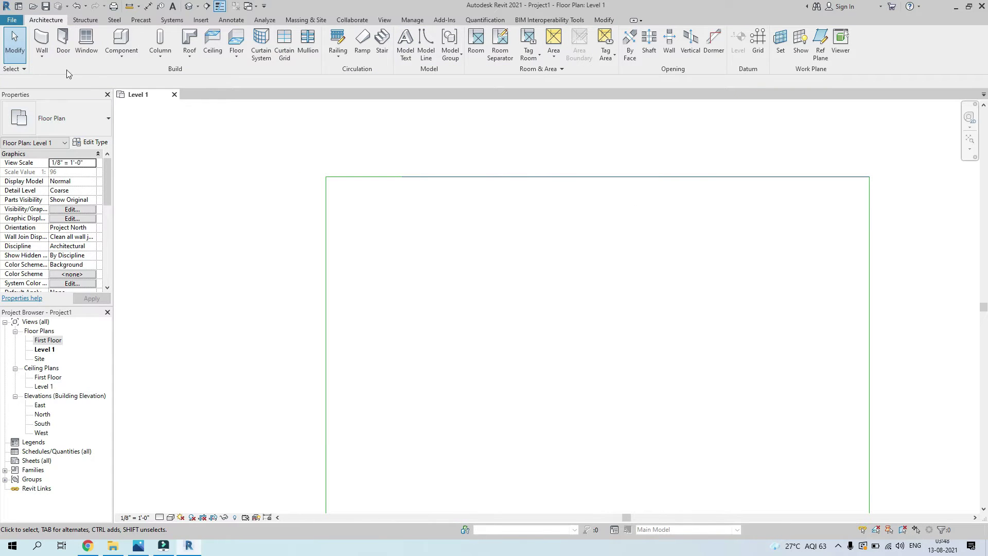
Draw a wall along the full top model line with the location line at Finish Face: Interior, flipped to the rectangle's inner side.
{"action": "left_click", "coordinate": [41, 41]}
{"action": "left_click", "coordinate": [91, 162]}
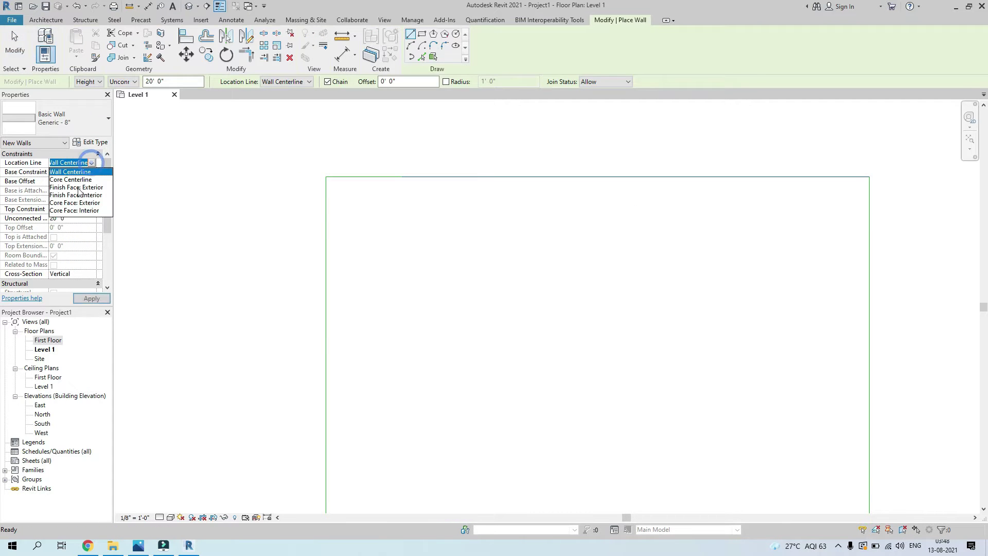
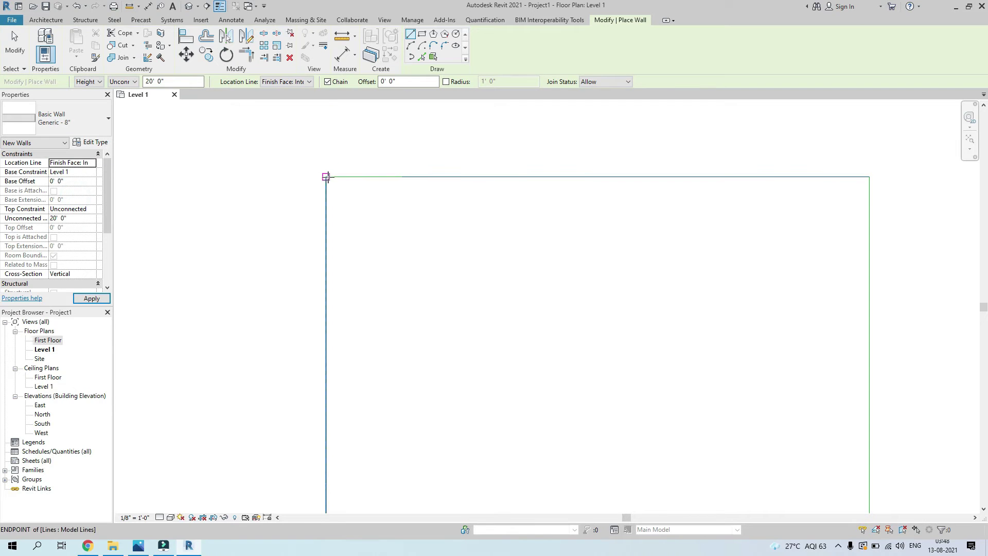
{"action": "left_click", "coordinate": [326, 177]}
{"action": "scroll", "coordinate": [391, 175], "scroll_direction": "up", "scroll_amount": 2}
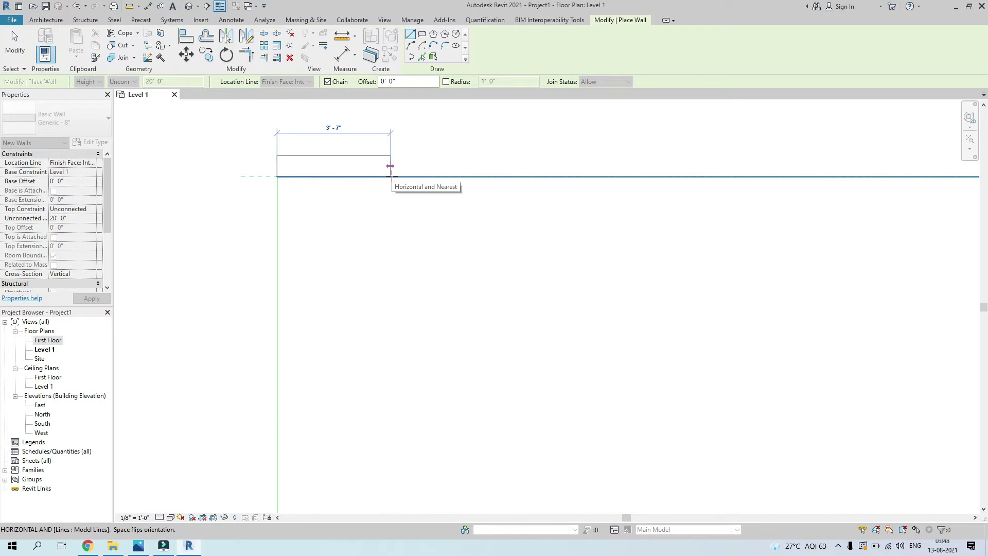
{"action": "key", "text": "space"}
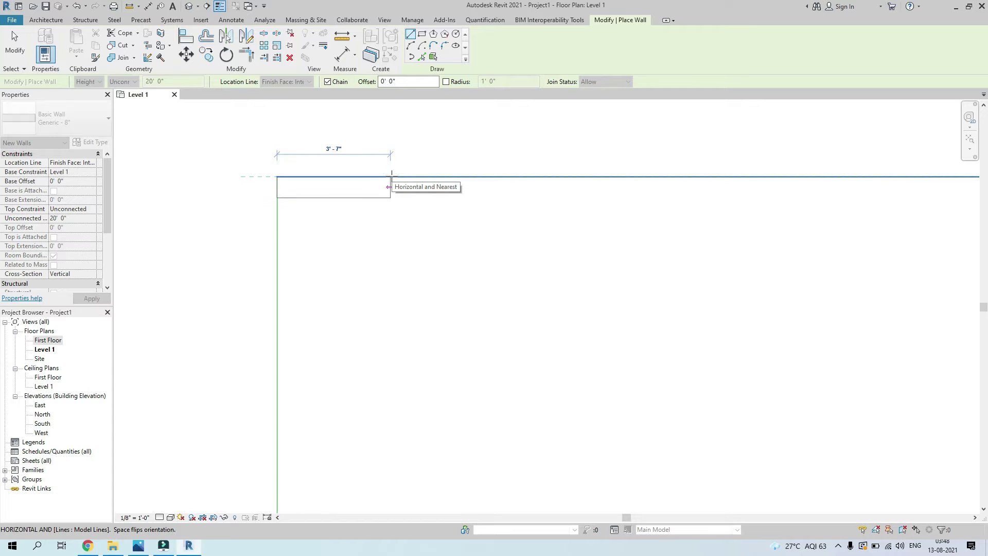
{"action": "scroll", "coordinate": [391, 178], "scroll_direction": "down", "scroll_amount": 2}
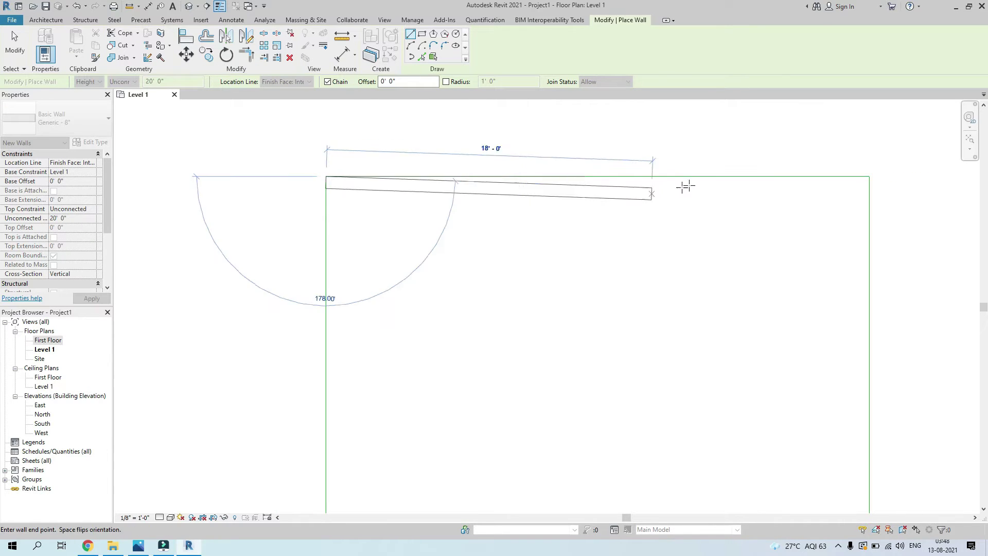
{"action": "left_click", "coordinate": [869, 176]}
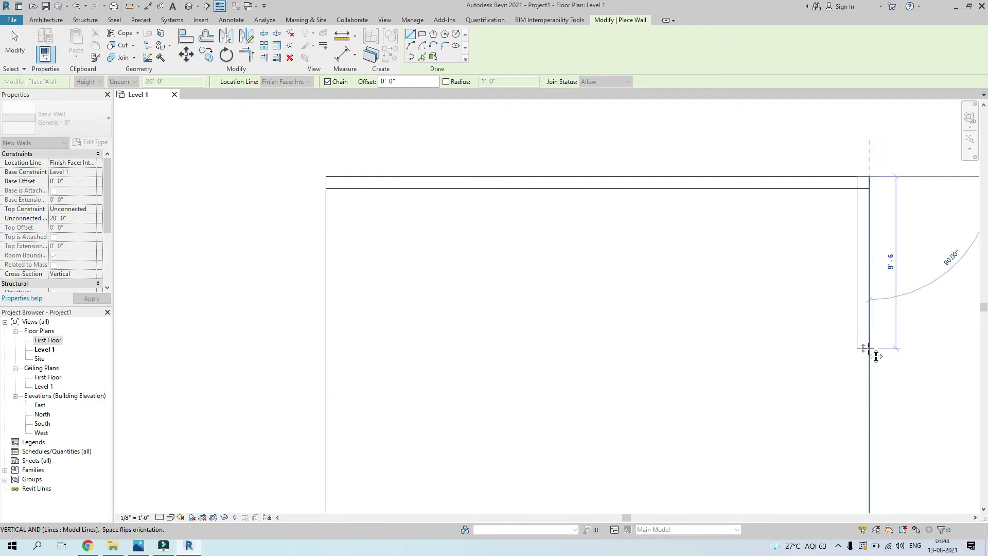
Continue the wall chain along the right, bottom and left model lines, back to the rectangle's top-left corner.
{"action": "middle_click_drag", "start_coordinate": [875, 353], "coordinate": [740, 230]}
{"action": "scroll", "coordinate": [667, 315], "scroll_direction": "down", "scroll_amount": 2}
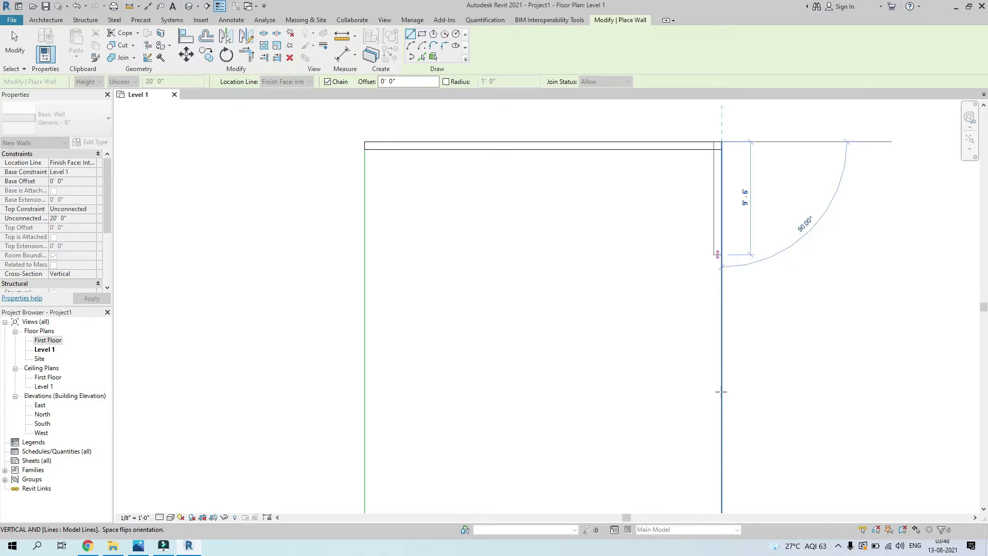
{"action": "middle_click_drag", "start_coordinate": [725, 397], "coordinate": [712, 240]}
{"action": "scroll", "coordinate": [712, 240], "scroll_direction": "down", "scroll_amount": 2}
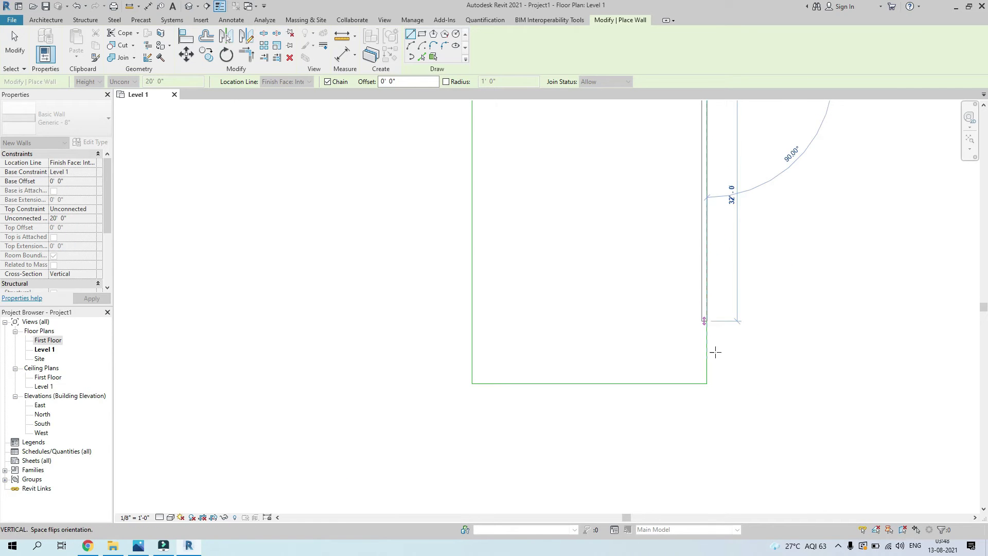
{"action": "left_click", "coordinate": [706, 383]}
{"action": "left_click", "coordinate": [471, 381]}
{"action": "middle_click_drag", "start_coordinate": [486, 261], "coordinate": [480, 401]}
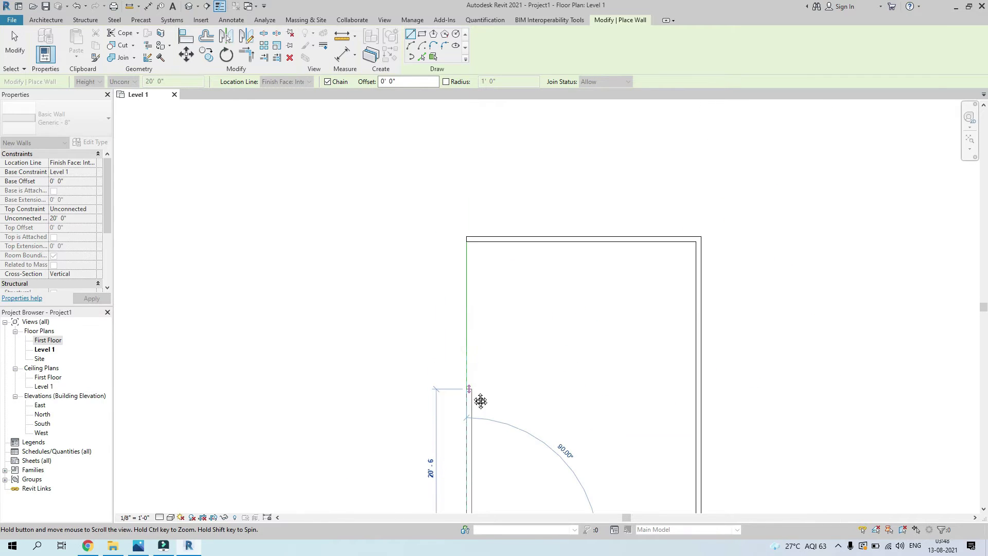
{"action": "left_click", "coordinate": [466, 238]}
{"action": "scroll", "coordinate": [544, 246], "scroll_direction": "down", "scroll_amount": 2}
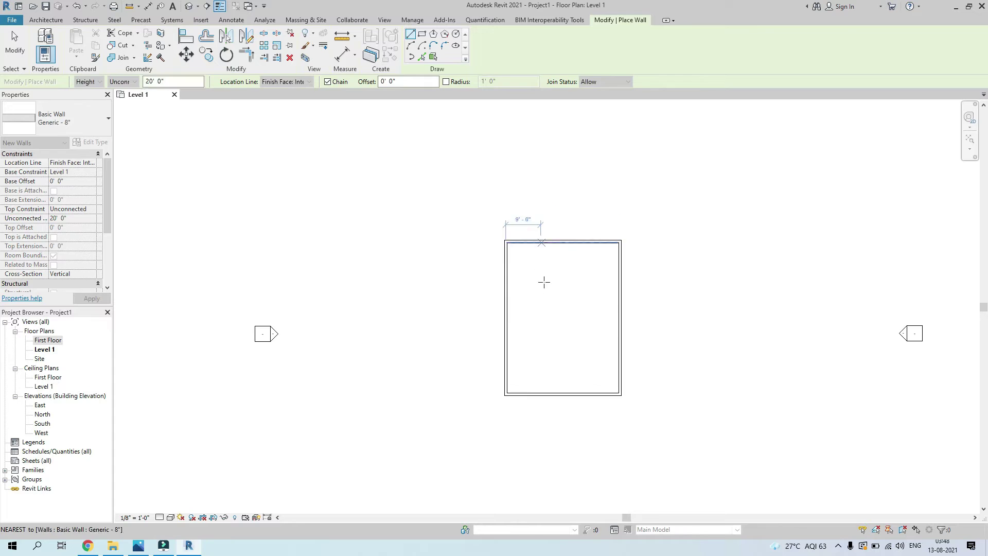
{"action": "key", "text": "Escape"}
{"action": "key", "text": "Escape"}
Duplicate the top wall's type as a new wall type named Generic - 9".
{"action": "scroll", "coordinate": [544, 293], "scroll_direction": "up", "scroll_amount": 1}
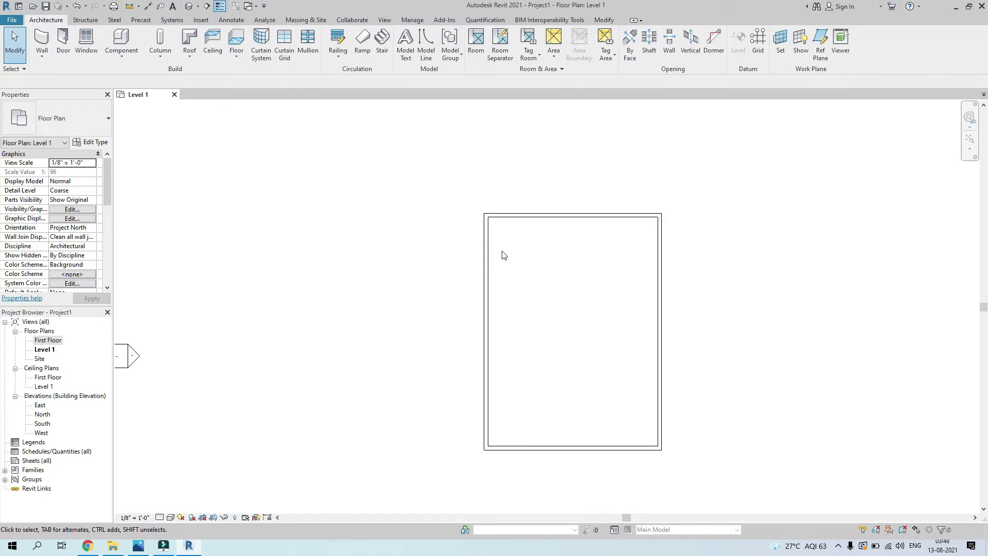
{"action": "middle_click_drag", "start_coordinate": [526, 333], "coordinate": [514, 287]}
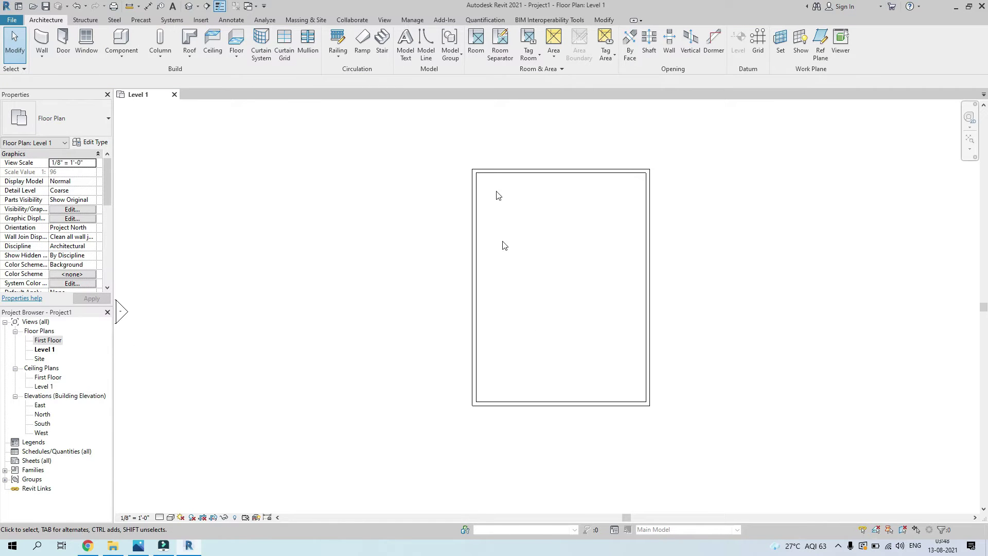
{"action": "left_click", "coordinate": [481, 169]}
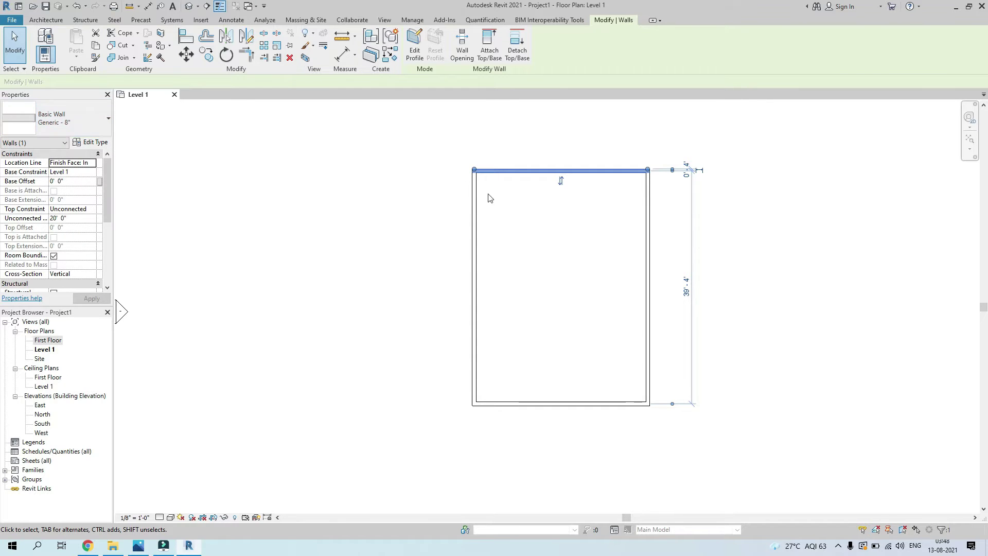
{"action": "left_click", "coordinate": [73, 123]}
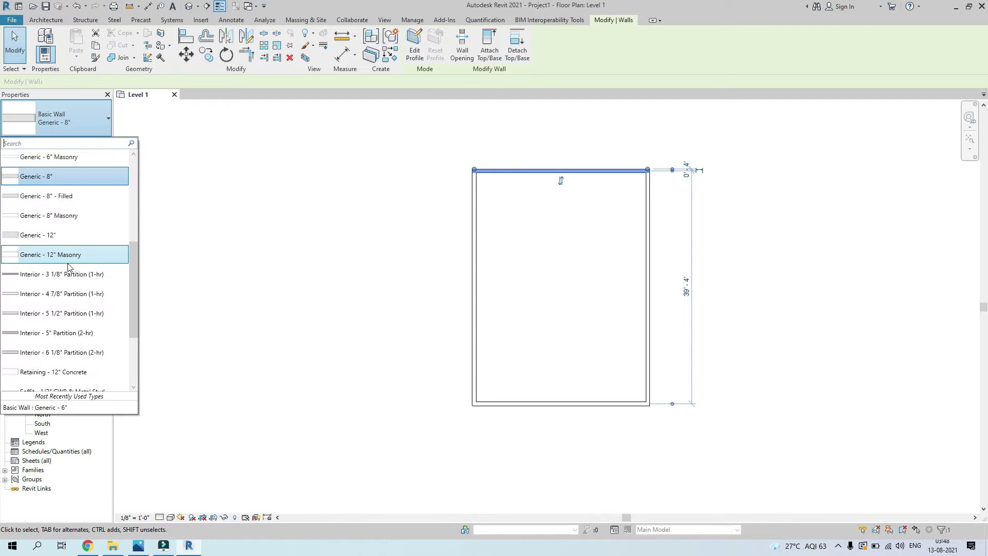
{"action": "left_click", "coordinate": [72, 126]}
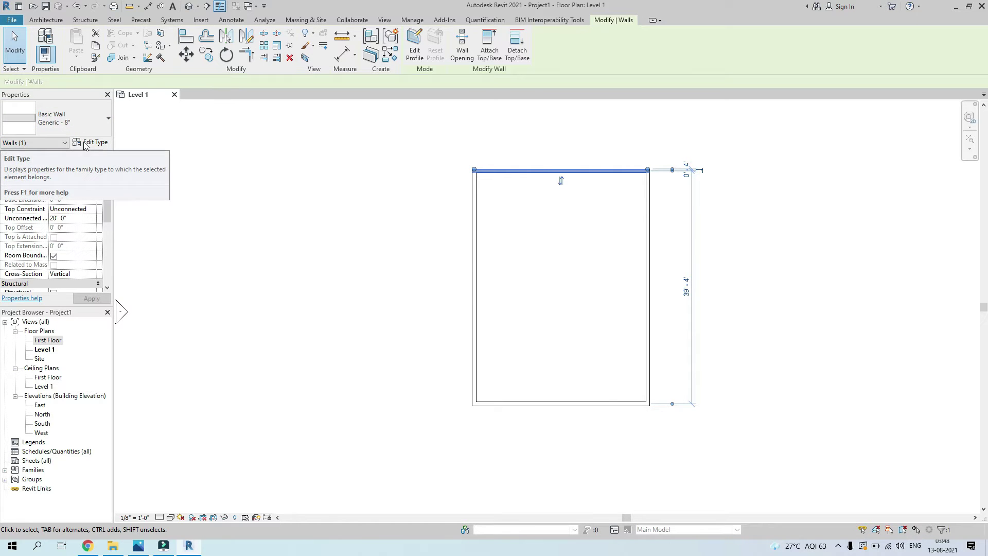
{"action": "left_click", "coordinate": [88, 142]}
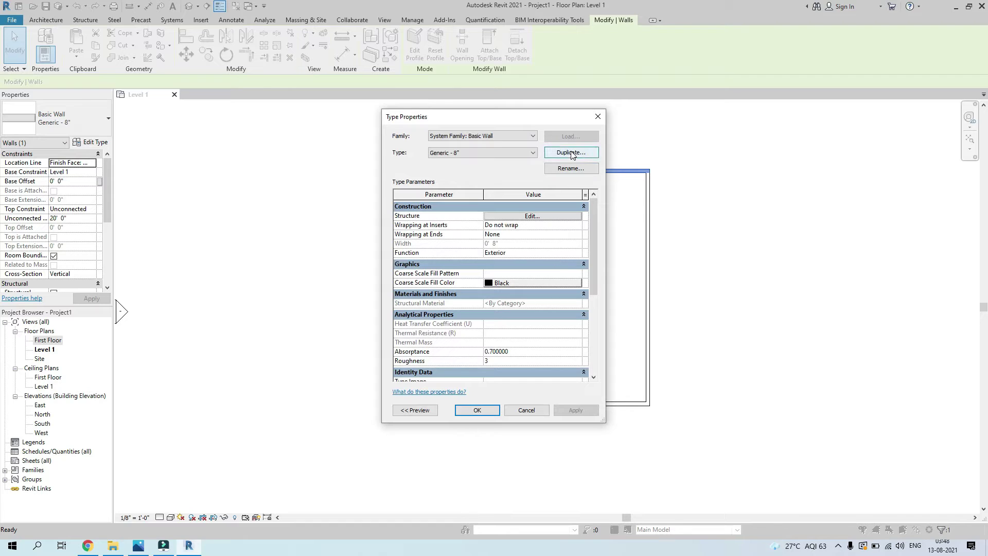
{"action": "left_click", "coordinate": [571, 153]}
{"action": "left_click_drag", "start_coordinate": [474, 264], "coordinate": [477, 263]}
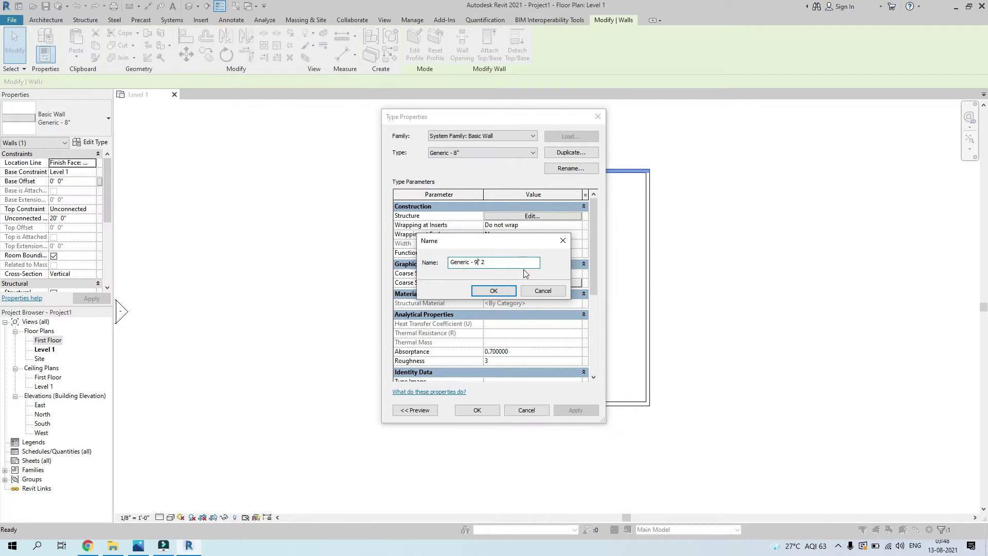
{"action": "key", "text": "BackSpace"}
{"action": "left_click", "coordinate": [489, 291]}
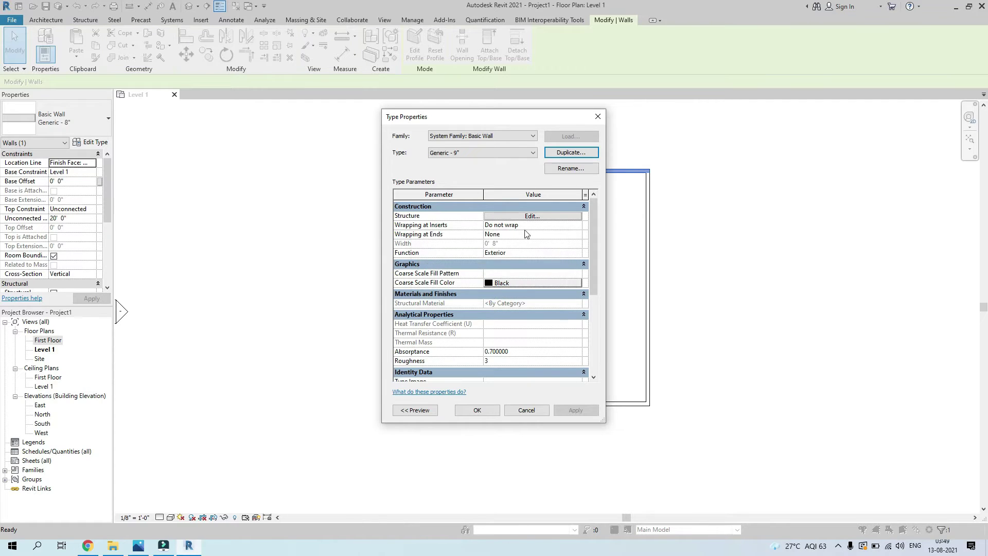
Set the structure layer thickness of the Generic - 9" wall type to 9" and apply it to the top wall.
{"action": "left_click", "coordinate": [532, 216]}
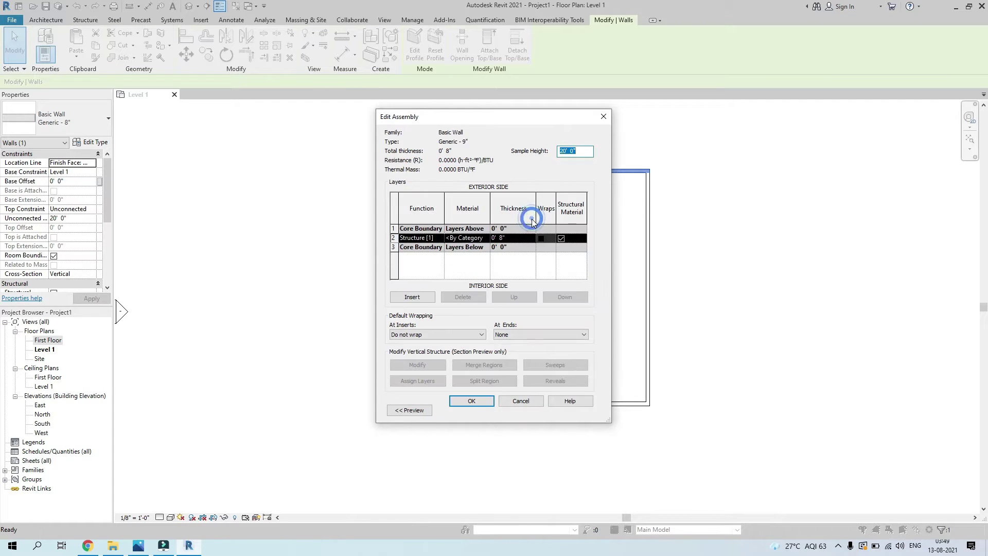
{"action": "double_click", "coordinate": [500, 238]}
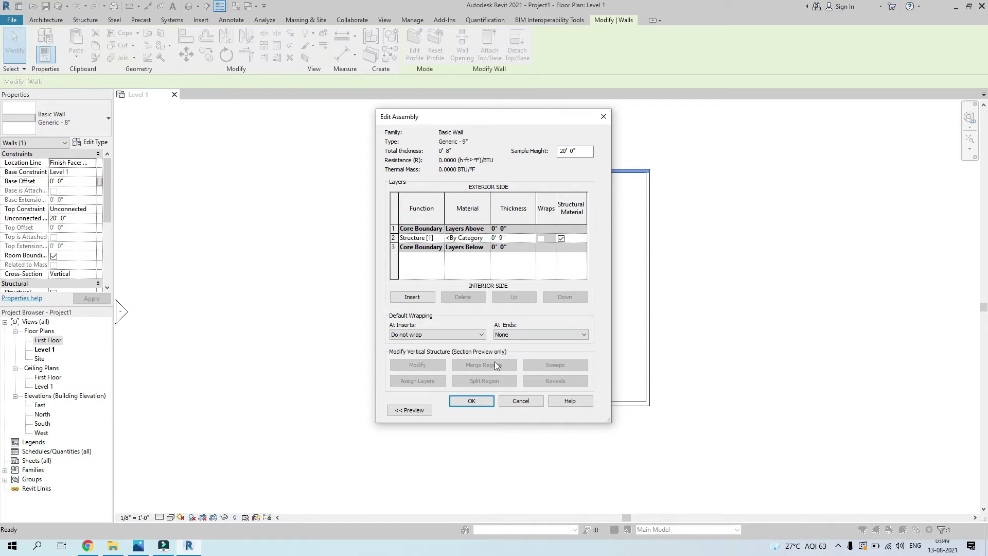
{"action": "type", "text": "9"}
{"action": "left_click", "coordinate": [481, 402]}
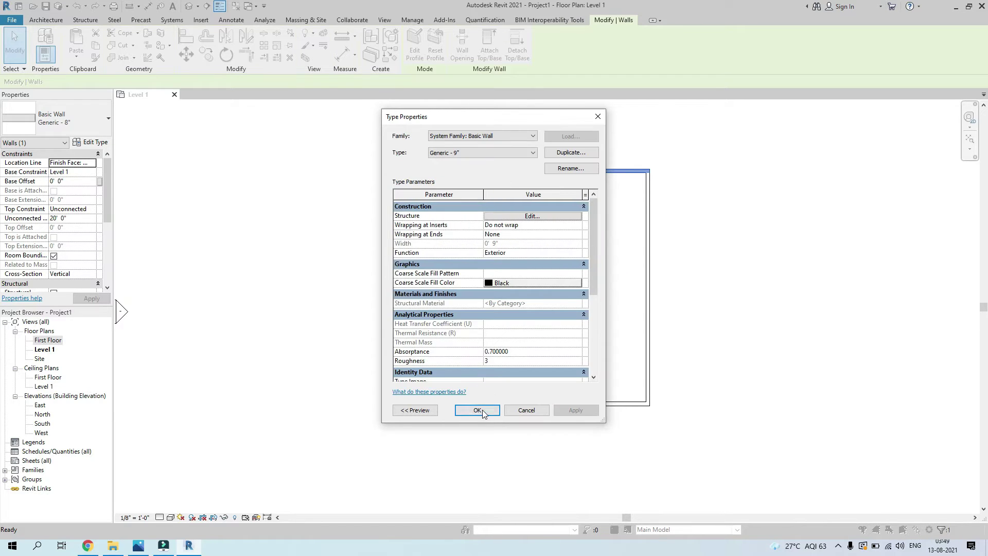
{"action": "left_click", "coordinate": [483, 410]}
{"action": "scroll", "coordinate": [576, 183], "scroll_direction": "up", "scroll_amount": 2}
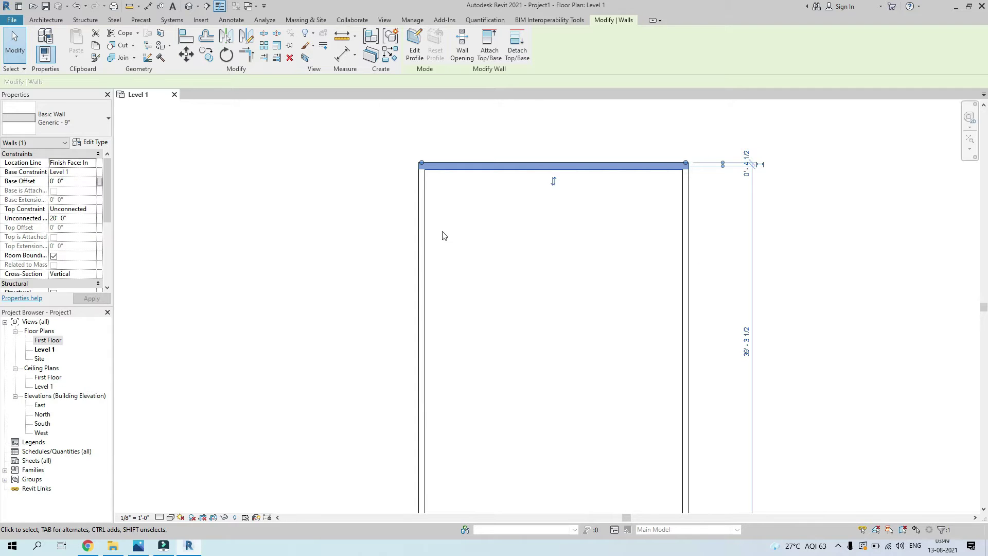
{"action": "left_click", "coordinate": [505, 212]}
Review the top wall's type properties, including the list of available wall types and the layer assembly.
{"action": "left_click", "coordinate": [502, 166]}
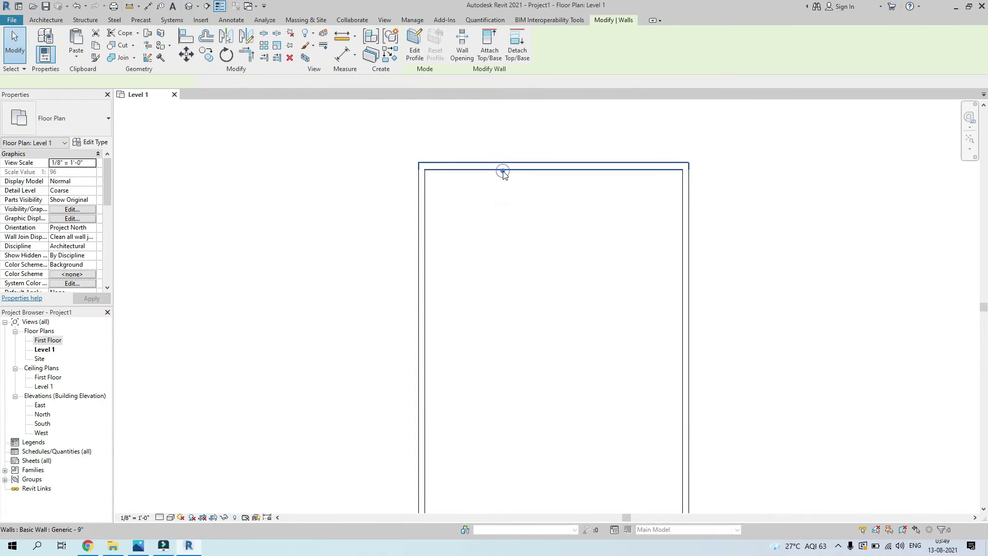
{"action": "left_click", "coordinate": [95, 142]}
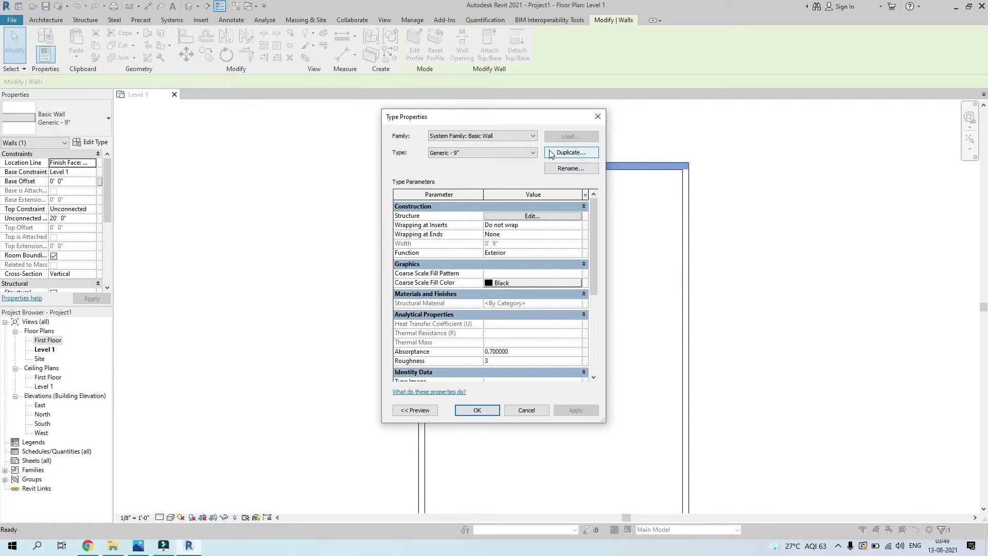
{"action": "left_click", "coordinate": [532, 152]}
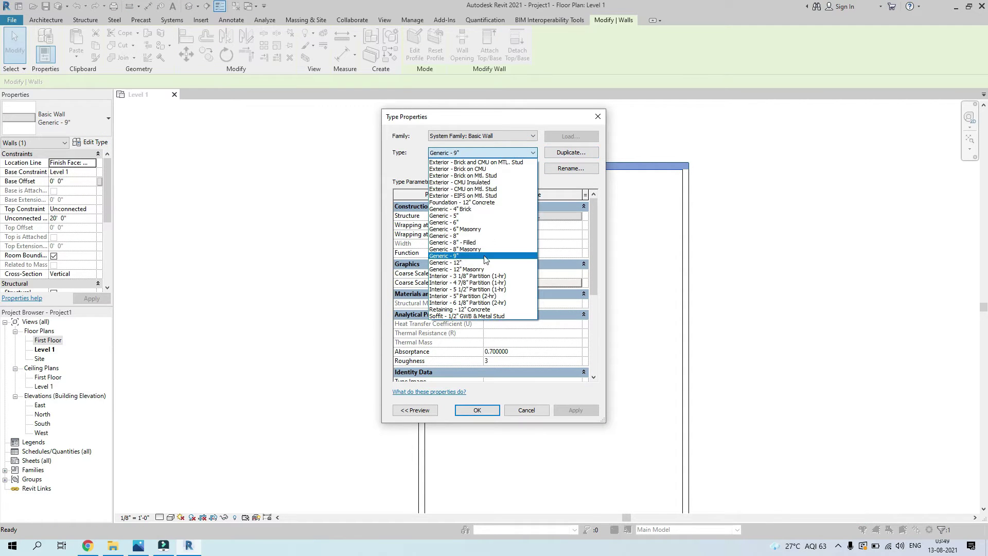
{"action": "left_click", "coordinate": [531, 153]}
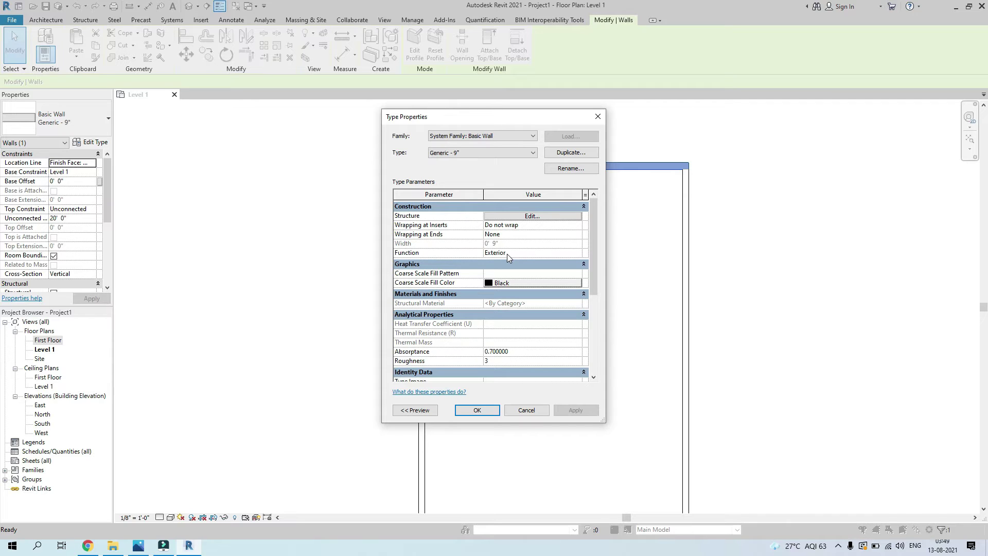
{"action": "left_click", "coordinate": [544, 217]}
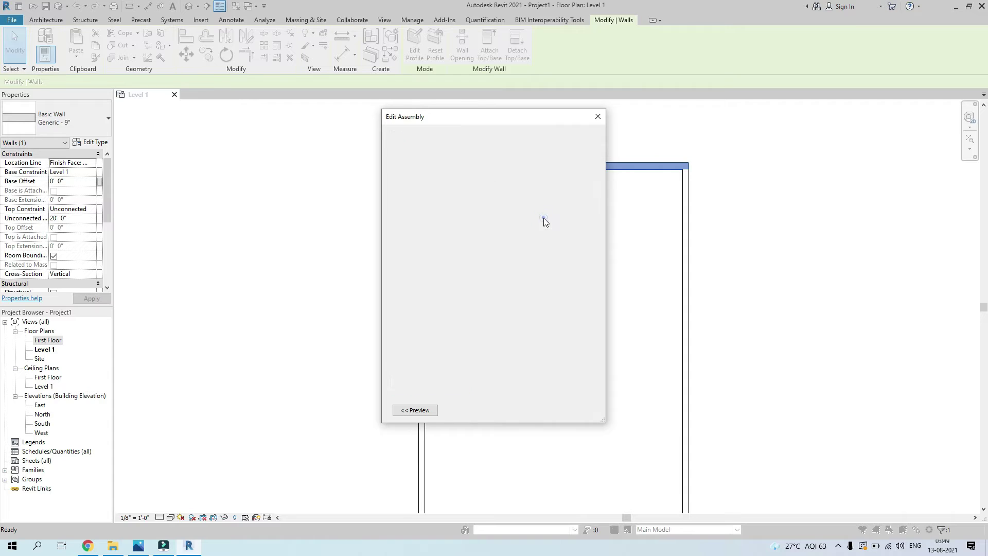
{"action": "left_click", "coordinate": [472, 406]}
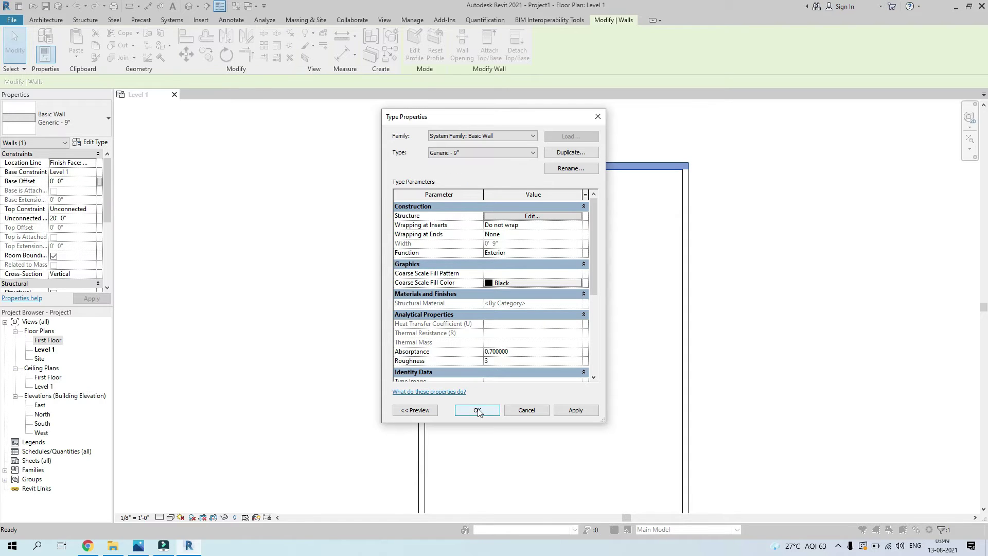
{"action": "left_click", "coordinate": [478, 409]}
Check the wall types of the top, left, right and bottom walls one by one.
{"action": "left_click", "coordinate": [521, 216]}
{"action": "left_click", "coordinate": [441, 165]}
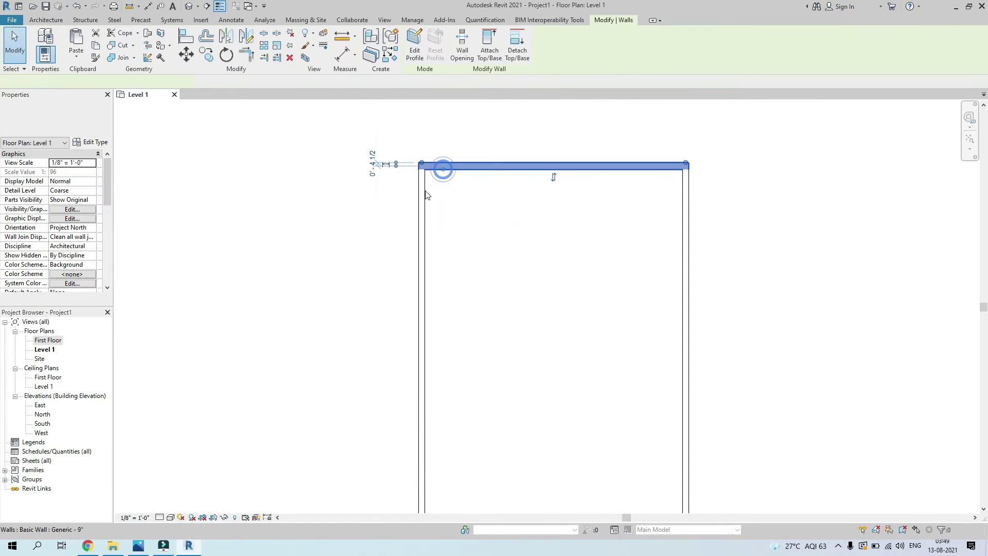
{"action": "left_click", "coordinate": [419, 220]}
{"action": "left_click", "coordinate": [468, 203]}
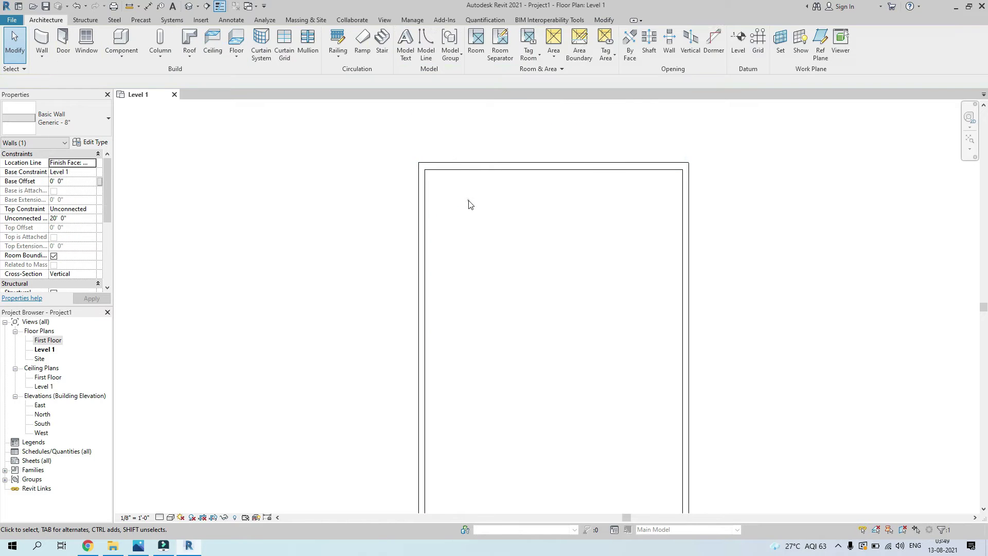
{"action": "scroll", "coordinate": [468, 202], "scroll_direction": "down", "scroll_amount": 2}
{"action": "scroll", "coordinate": [530, 197], "scroll_direction": "up", "scroll_amount": 2}
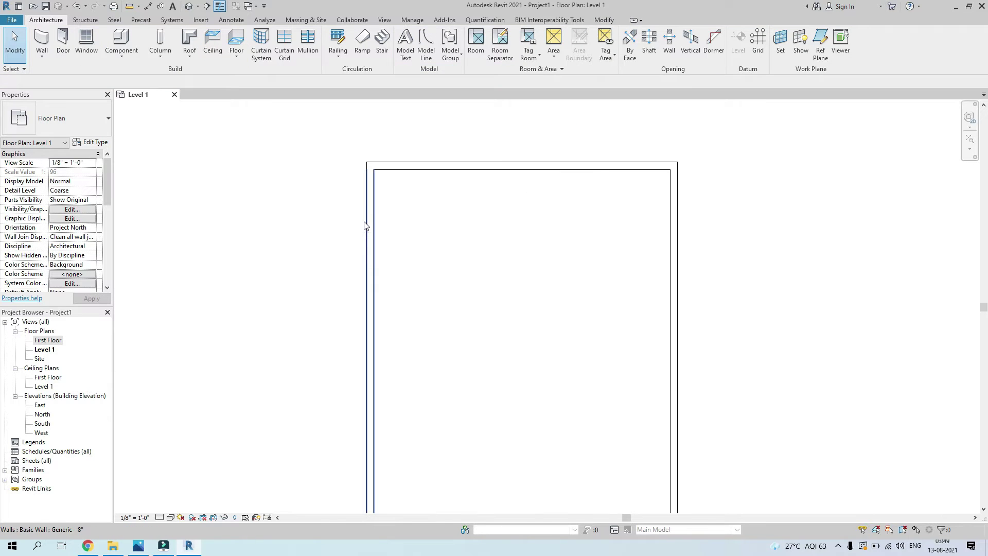
{"action": "left_click", "coordinate": [374, 211]}
{"action": "left_click", "coordinate": [673, 230]}
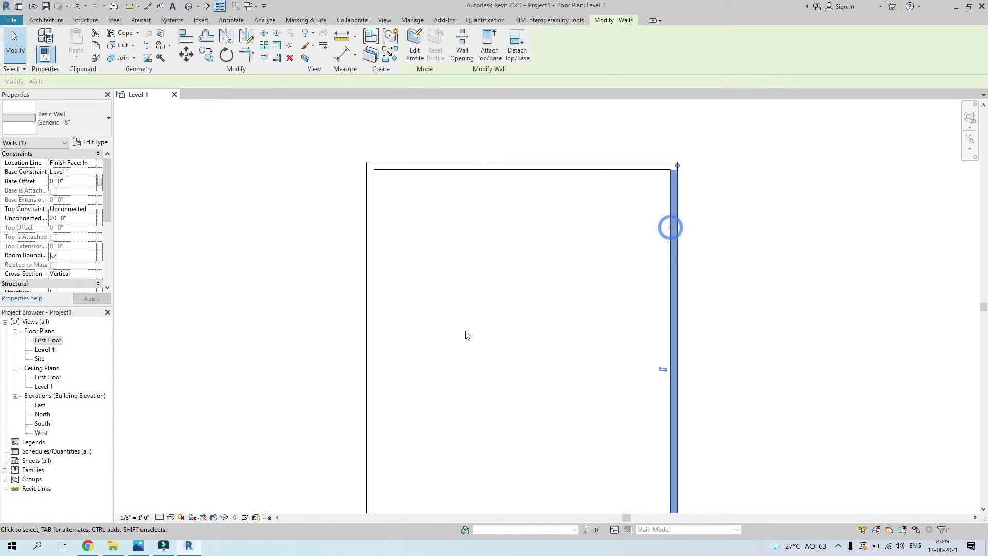
{"action": "middle_click_drag", "start_coordinate": [472, 333], "coordinate": [461, 247]}
{"action": "left_click", "coordinate": [462, 488]}
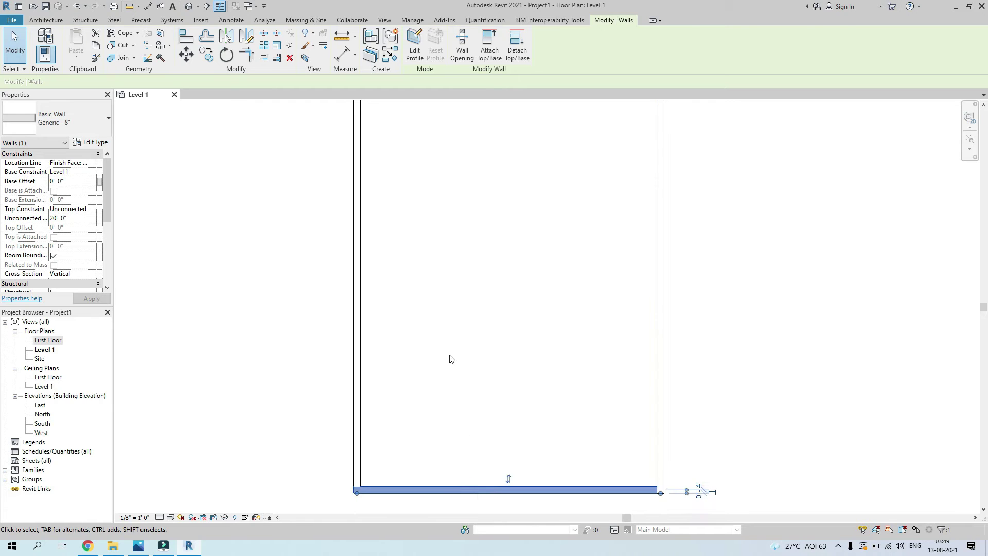
{"action": "left_click", "coordinate": [449, 355]}
{"action": "scroll", "coordinate": [470, 295], "scroll_direction": "down", "scroll_amount": 1}
{"action": "middle_click_drag", "start_coordinate": [470, 296], "coordinate": [463, 435]}
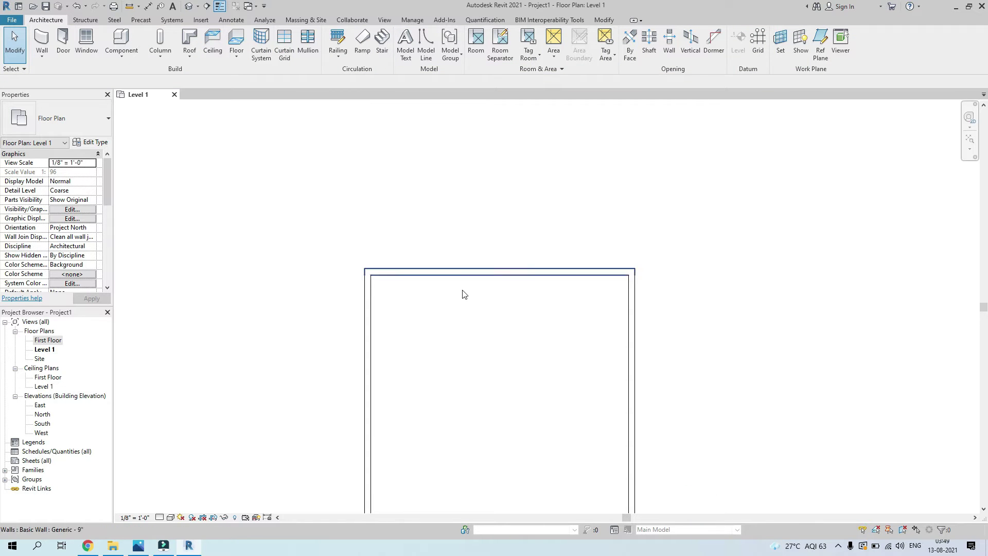
Compare the top wall's type and thickness with those of the left and right walls.
{"action": "left_click", "coordinate": [468, 271]}
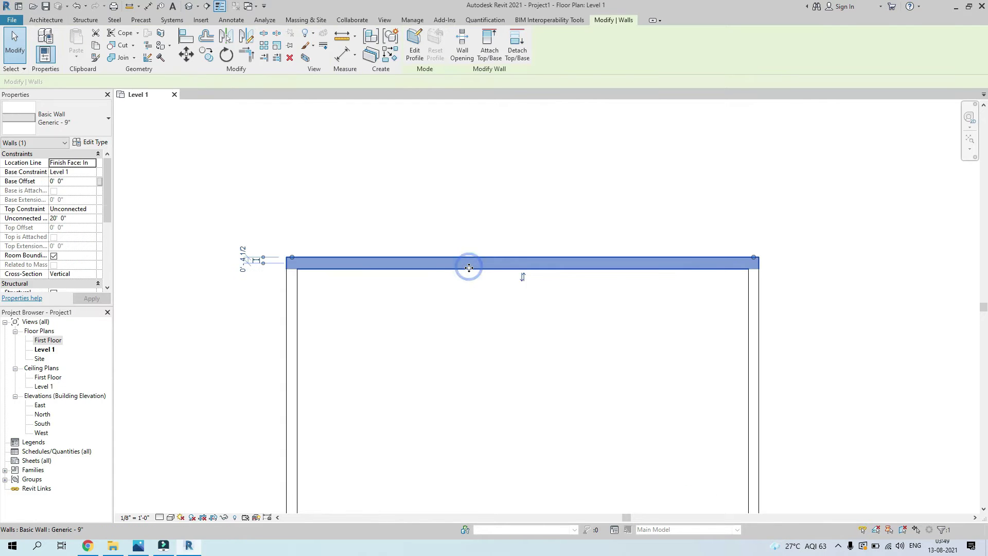
{"action": "scroll", "coordinate": [385, 368], "scroll_direction": "up", "scroll_amount": 2}
{"action": "middle_click_drag", "start_coordinate": [386, 368], "coordinate": [374, 238]}
{"action": "left_click", "coordinate": [307, 260]}
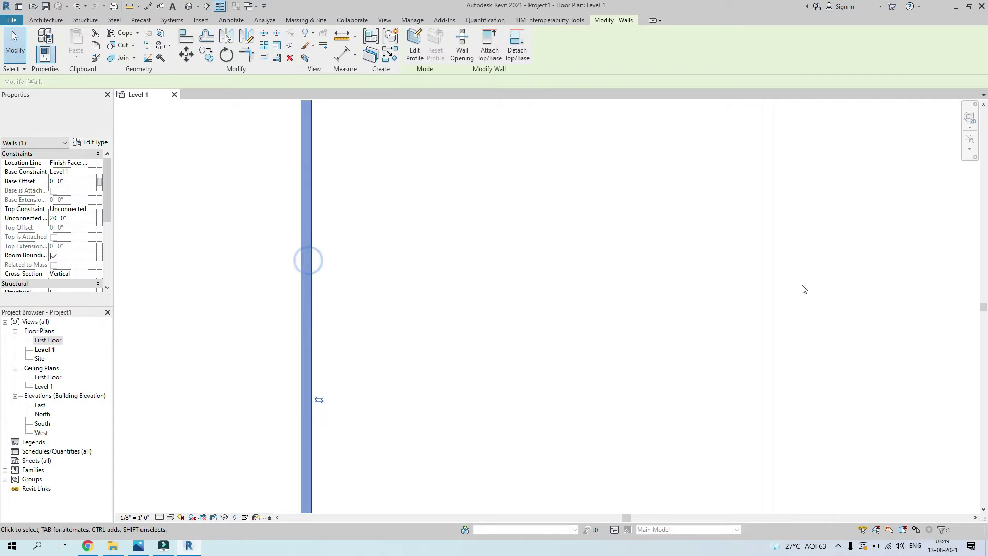
{"action": "left_click", "coordinate": [762, 275]}
{"action": "scroll", "coordinate": [761, 274], "scroll_direction": "down", "scroll_amount": 1}
{"action": "scroll", "coordinate": [761, 274], "scroll_direction": "down", "scroll_amount": 1}
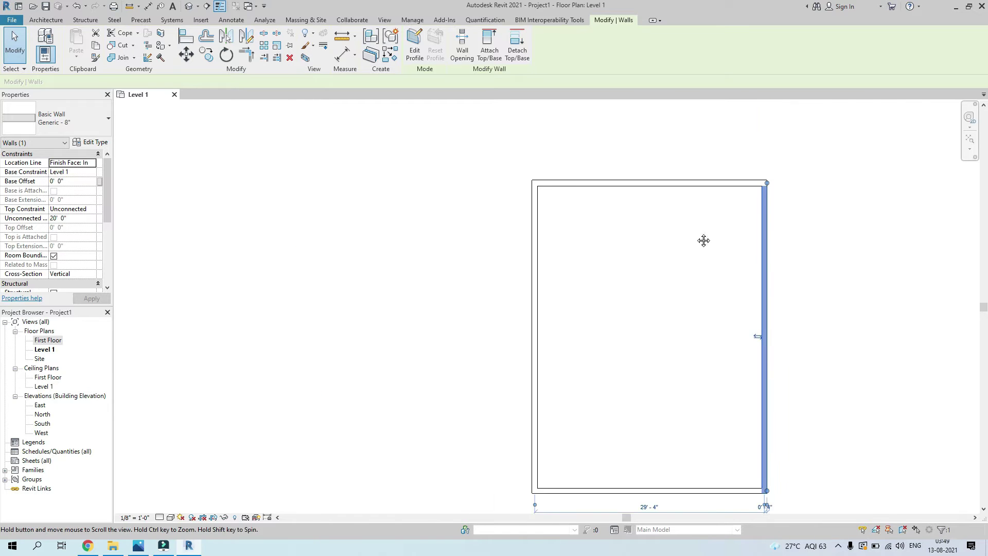
{"action": "scroll", "coordinate": [707, 232], "scroll_direction": "right", "scroll_amount": 1, "text": "shift"}
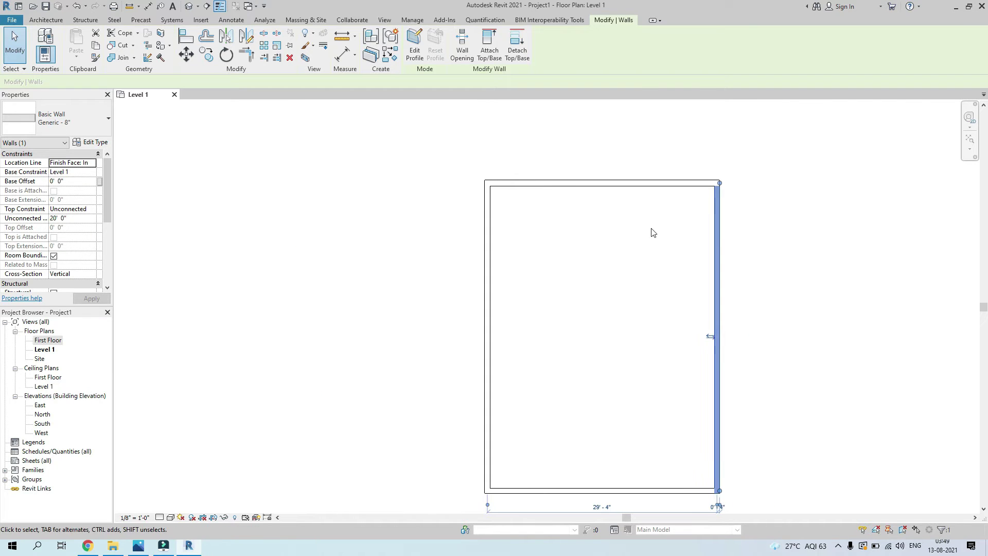
Match the left, right and bottom walls to the top wall's Generic - 9" type using Match Type Properties.
{"action": "left_click", "coordinate": [654, 184]}
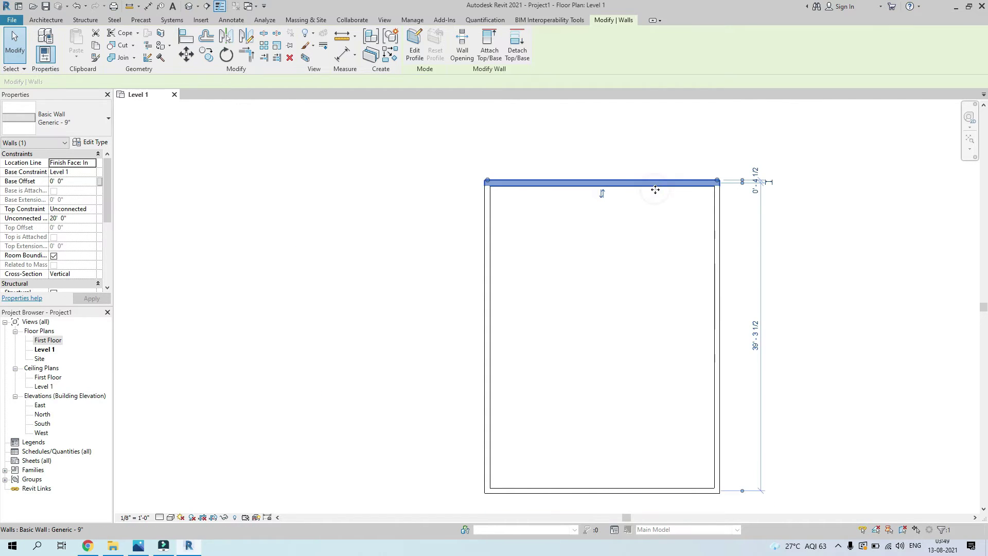
{"action": "left_click", "coordinate": [96, 59]}
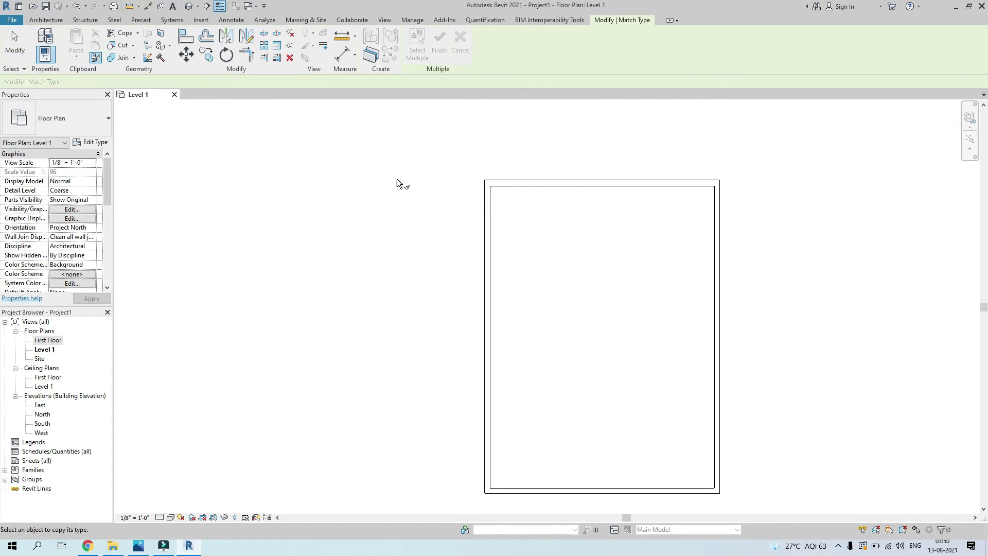
{"action": "left_click", "coordinate": [491, 226]}
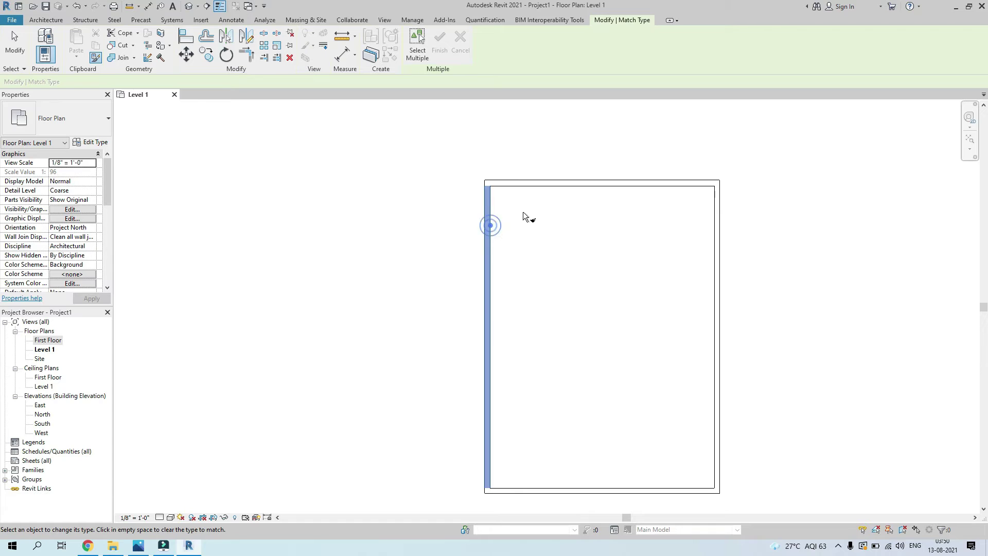
{"action": "left_click", "coordinate": [534, 190]}
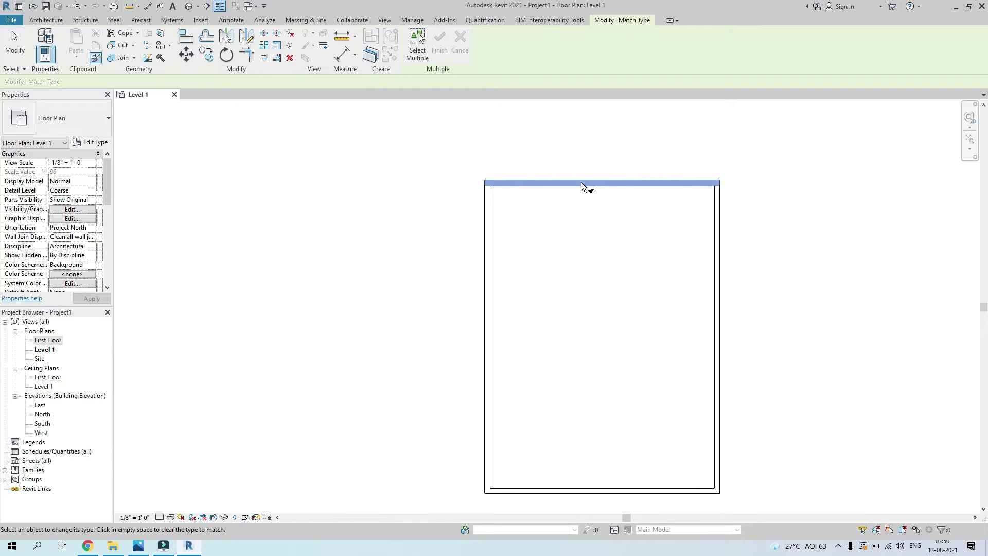
{"action": "left_click", "coordinate": [494, 231]}
{"action": "left_click", "coordinate": [717, 229]}
{"action": "left_click", "coordinate": [655, 489]}
{"action": "scroll", "coordinate": [535, 396], "scroll_direction": "up", "scroll_amount": 3}
{"action": "left_click", "coordinate": [468, 340]}
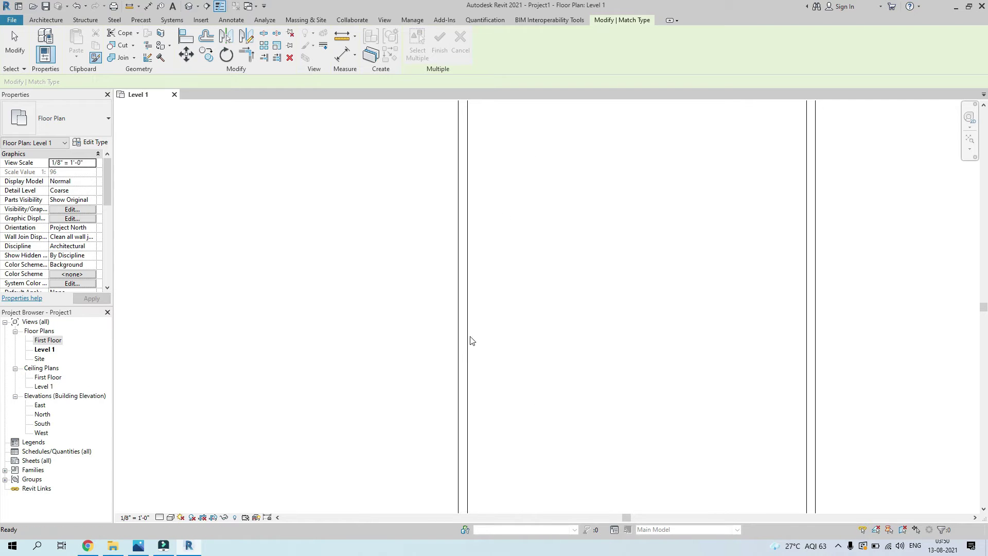
{"action": "key", "text": "Escape"}
{"action": "key", "text": "Escape"}
Verify the wall types of the left, bottom and right walls.
{"action": "left_click", "coordinate": [465, 327]}
{"action": "scroll", "coordinate": [521, 346], "scroll_direction": "down", "scroll_amount": 4}
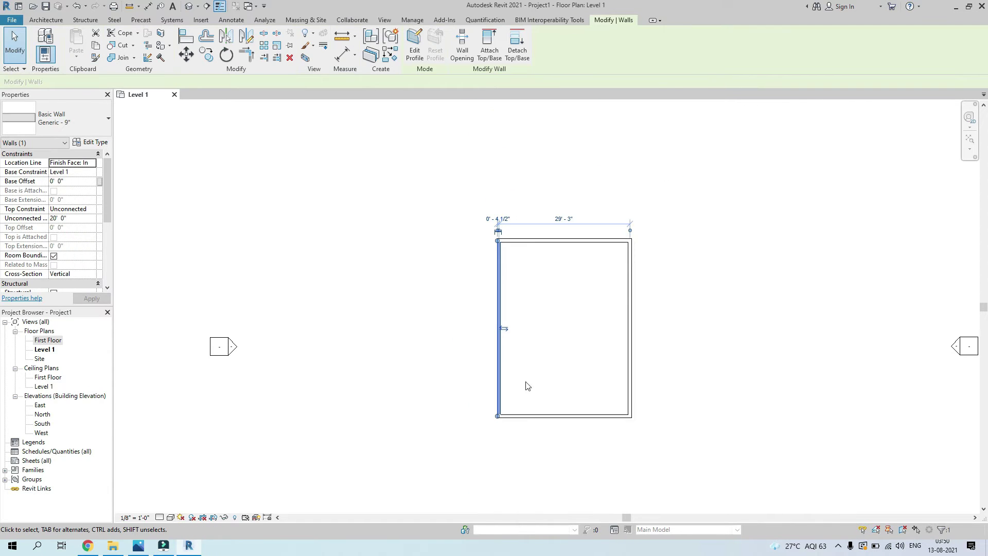
{"action": "left_click", "coordinate": [533, 417]}
{"action": "left_click", "coordinate": [630, 329]}
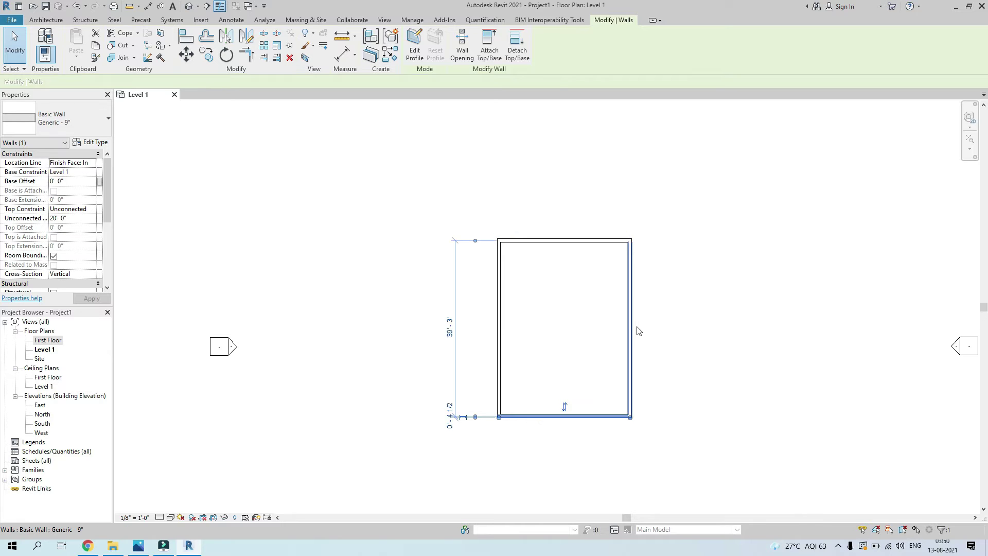
Check the top wall's type in the Level 1 floor plan and clear the selection.
{"action": "scroll", "coordinate": [601, 247], "scroll_direction": "up", "scroll_amount": 2}
{"action": "left_click", "coordinate": [602, 238]}
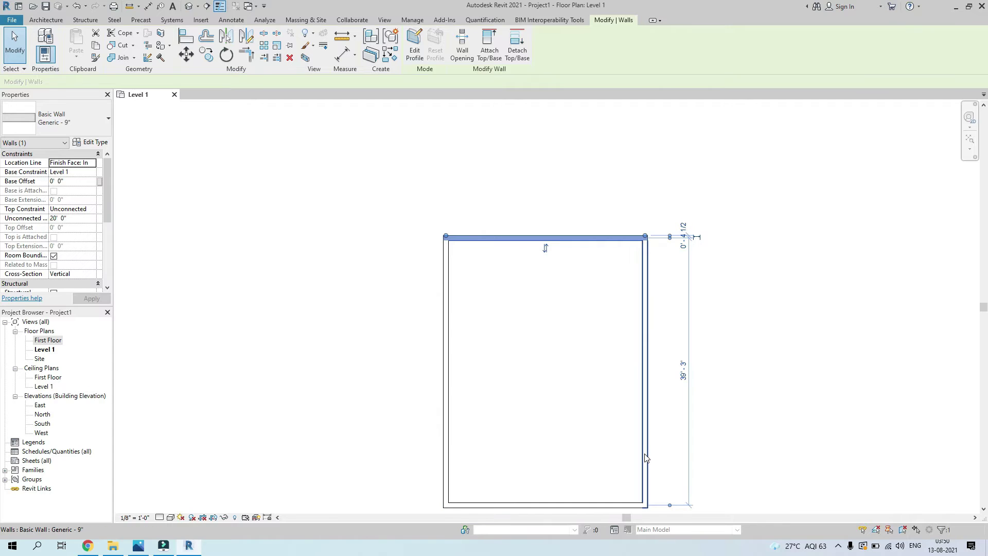
{"action": "left_click", "coordinate": [505, 412]}
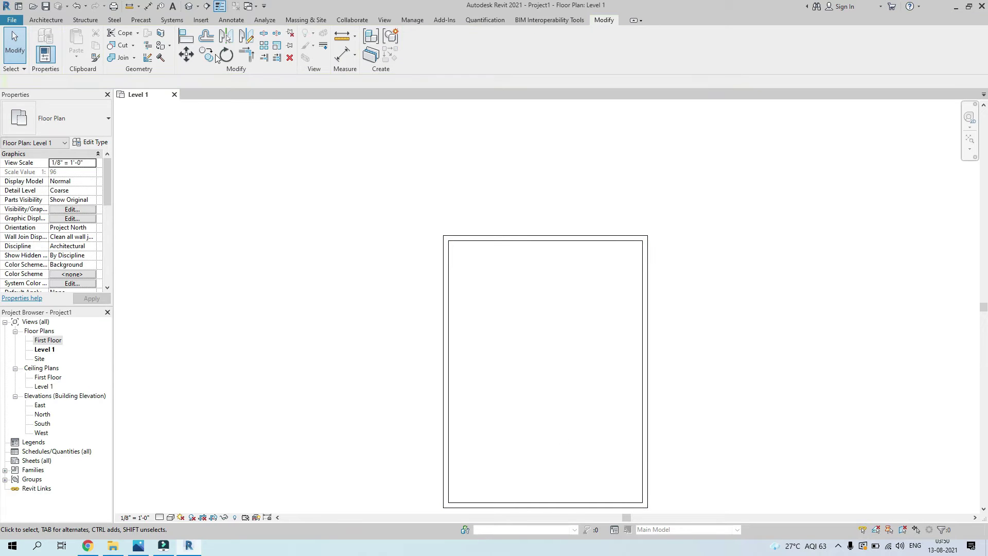
Open the default 3D view and inspect the four walls together with the level lines.
{"action": "left_click", "coordinate": [188, 6]}
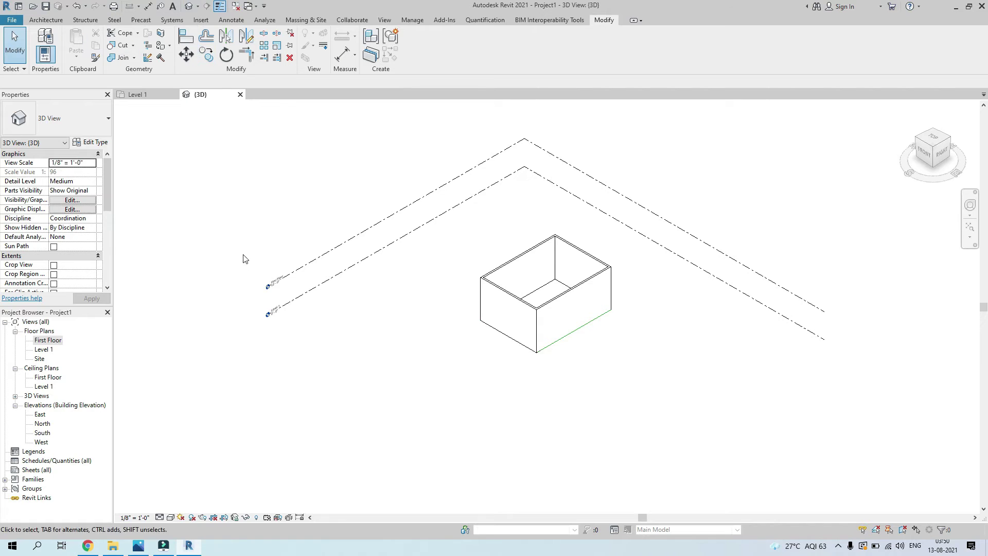
{"action": "scroll", "coordinate": [314, 313], "scroll_direction": "up", "scroll_amount": 5}
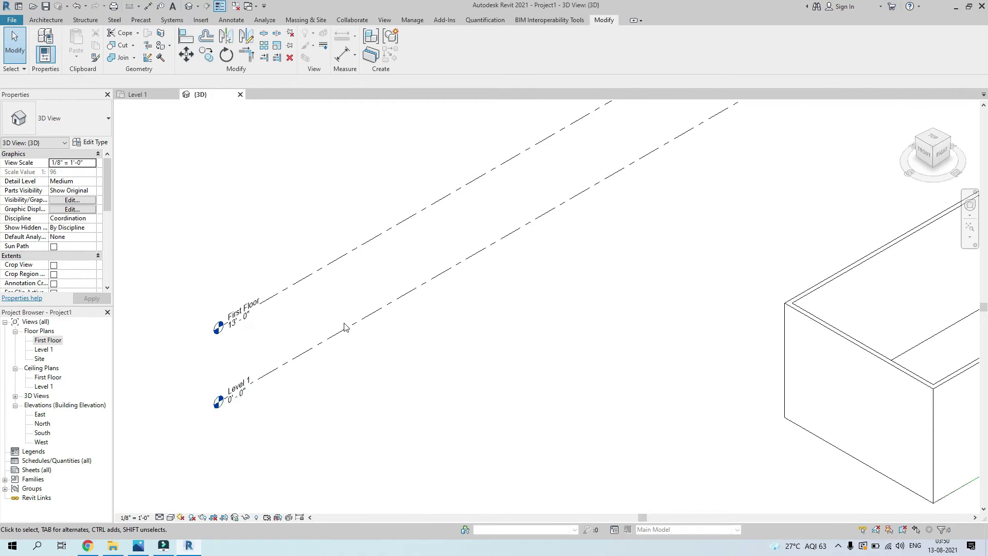
{"action": "scroll", "coordinate": [354, 321], "scroll_direction": "down", "scroll_amount": 3}
{"action": "scroll", "coordinate": [628, 351], "scroll_direction": "up", "scroll_amount": 4}
{"action": "scroll", "coordinate": [626, 343], "scroll_direction": "down", "scroll_amount": 3}
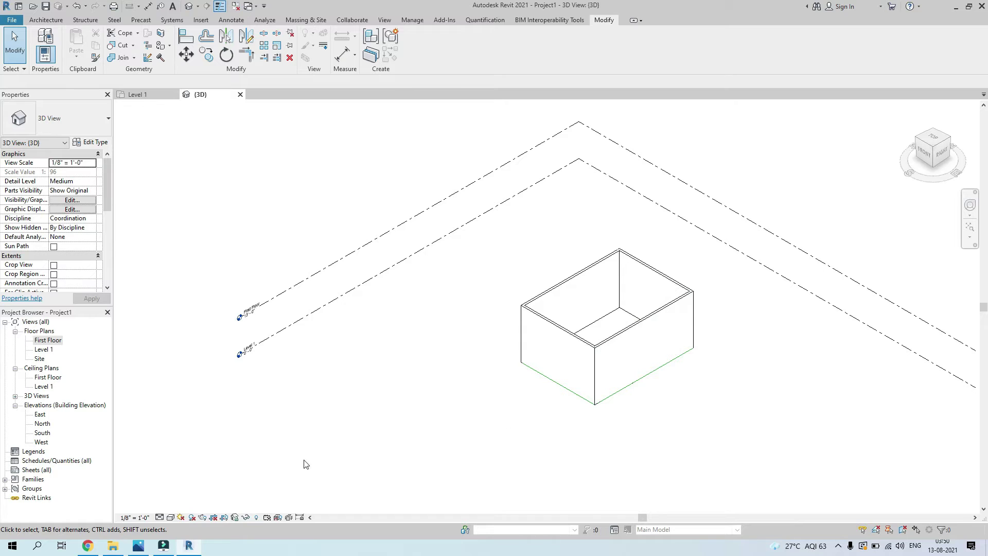
Try the Shaded and Wireframe visual styles on the 3D view and examine the wall outlines.
{"action": "left_click", "coordinate": [171, 517]}
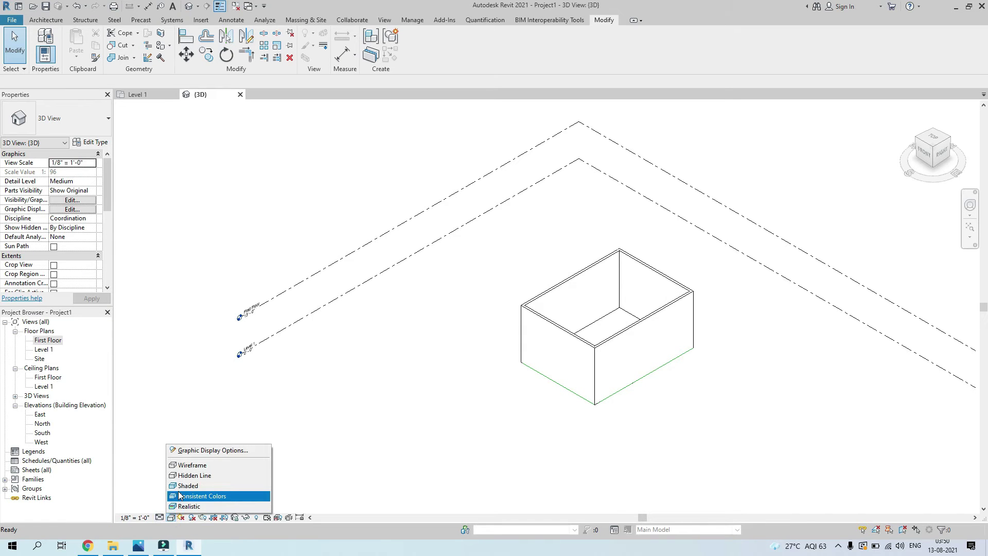
{"action": "left_click", "coordinate": [184, 486]}
{"action": "left_click", "coordinate": [171, 517]}
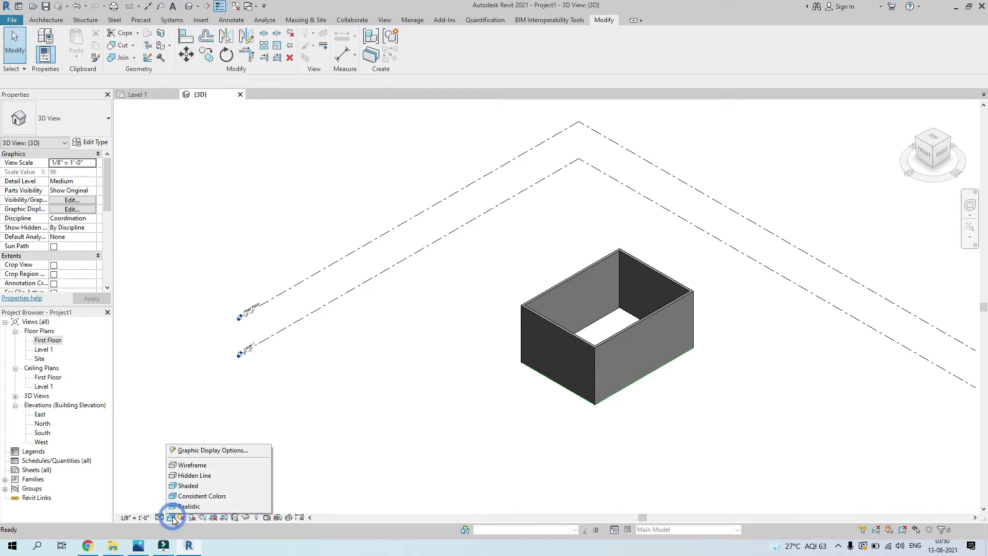
{"action": "left_click", "coordinate": [192, 465]}
{"action": "scroll", "coordinate": [625, 329], "scroll_direction": "up", "scroll_amount": 5}
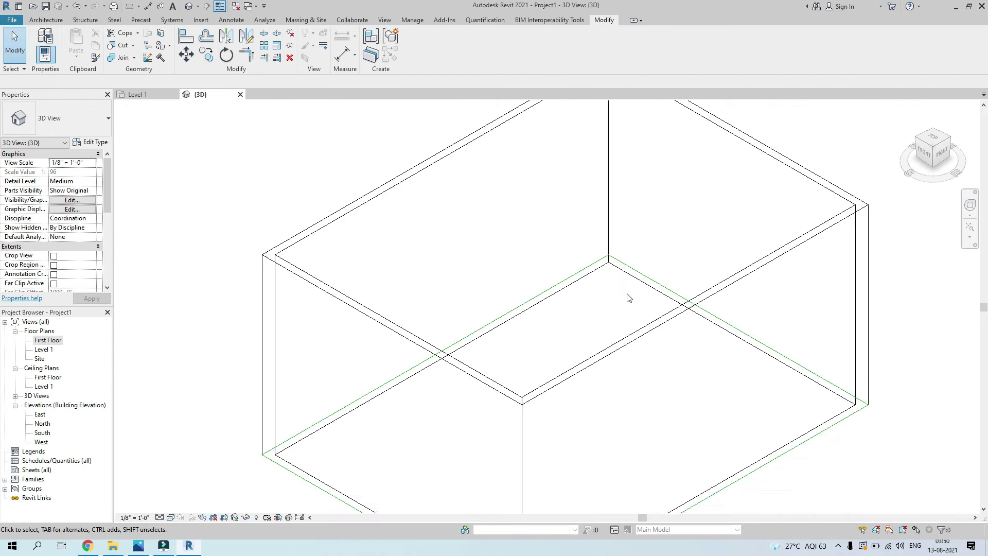
{"action": "scroll", "coordinate": [592, 277], "scroll_direction": "down", "scroll_amount": 4}
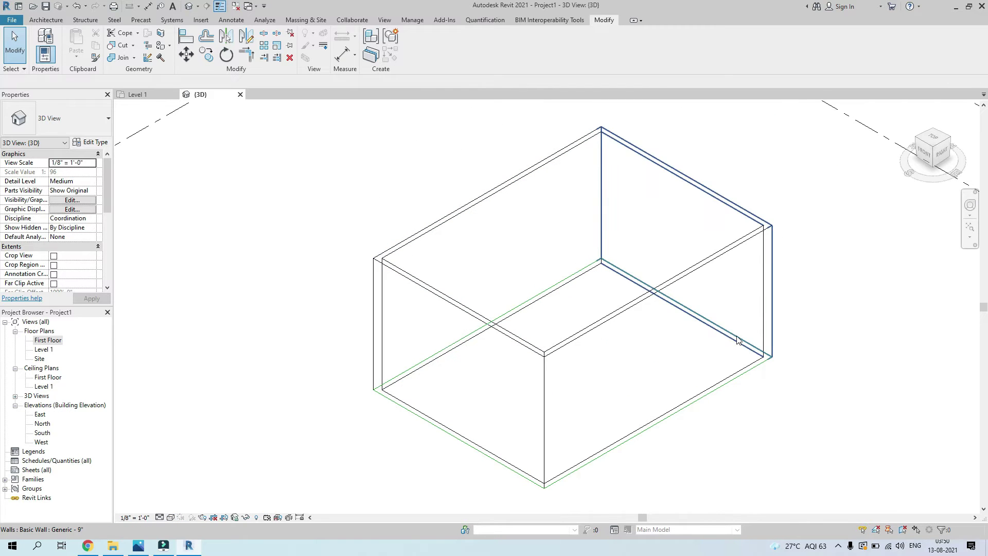
Try the Hidden Line visual style on the 3D view and switch back to Shaded.
{"action": "left_click", "coordinate": [170, 517]}
{"action": "left_click", "coordinate": [186, 475]}
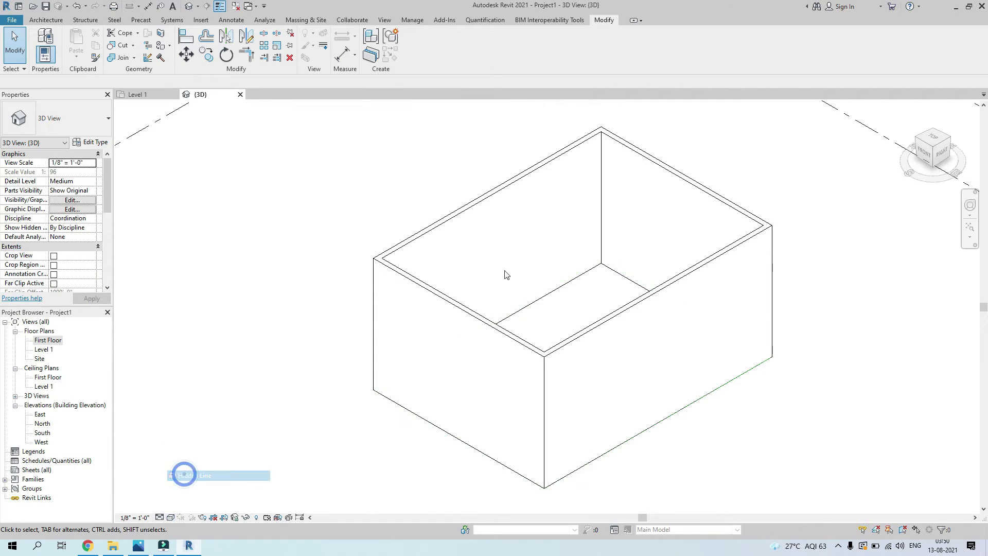
{"action": "scroll", "coordinate": [598, 336], "scroll_direction": "down", "scroll_amount": 3}
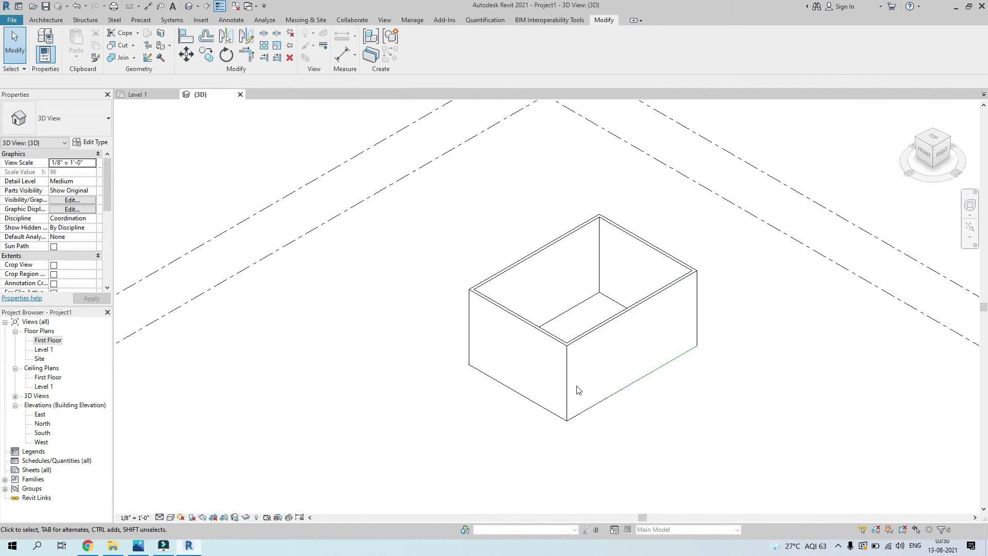
{"action": "left_click", "coordinate": [172, 518]}
{"action": "left_click", "coordinate": [190, 486]}
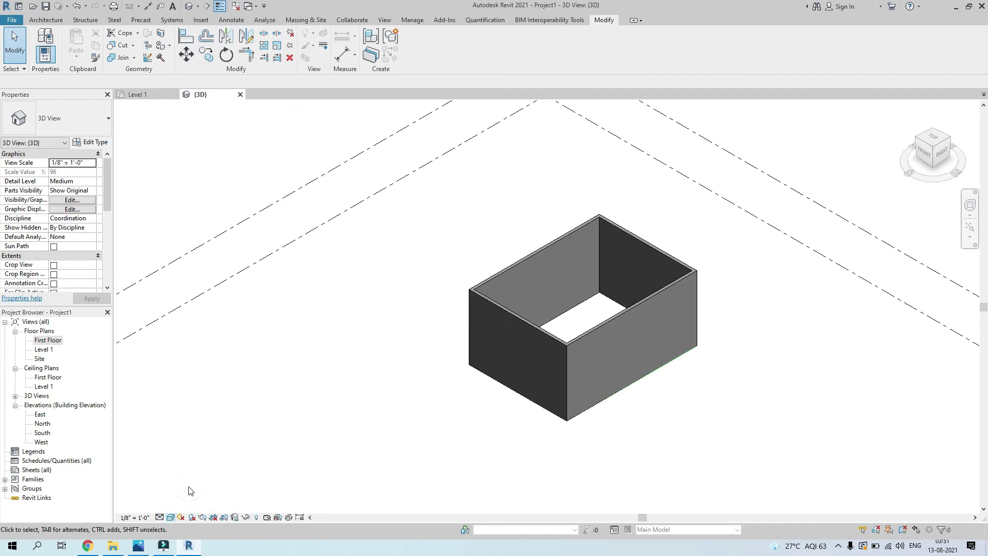
Try the Consistent Colors and Realistic visual styles on the 3D view.
{"action": "left_click", "coordinate": [172, 517]}
{"action": "left_click", "coordinate": [179, 497]}
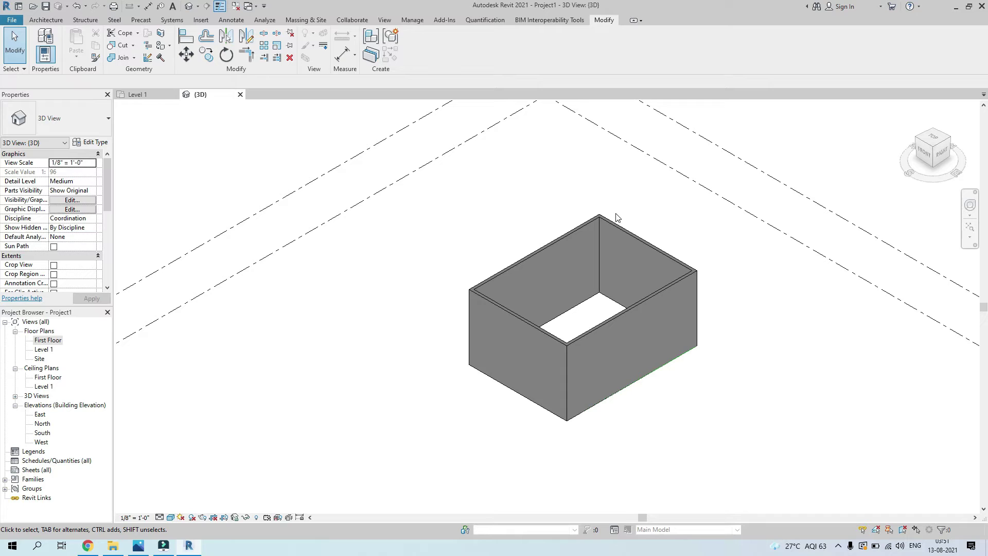
{"action": "left_click", "coordinate": [172, 518]}
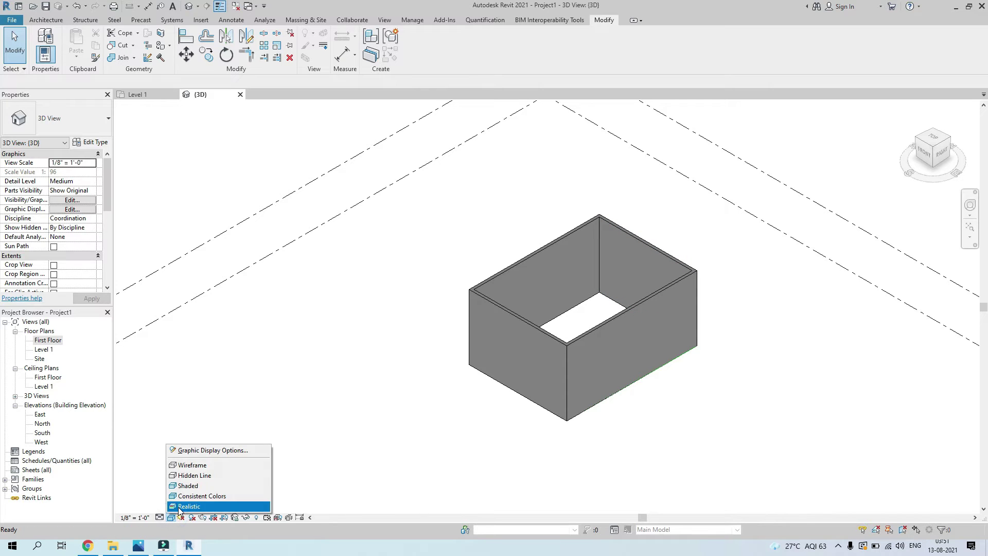
{"action": "left_click", "coordinate": [180, 506]}
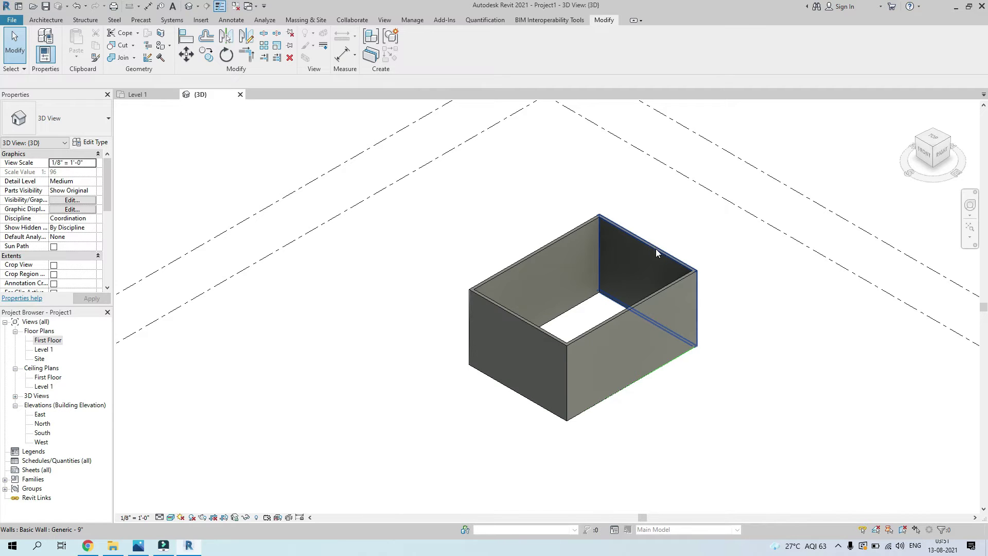
Set the 3D view's visual style to Shaded and look at the walls from a slightly rotated angle.
{"action": "left_click", "coordinate": [170, 517]}
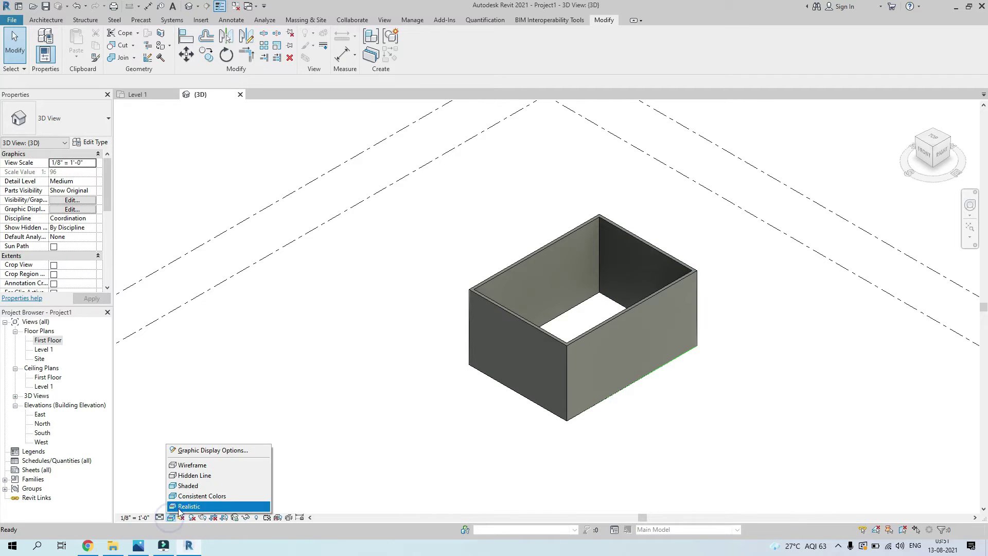
{"action": "left_click", "coordinate": [183, 486]}
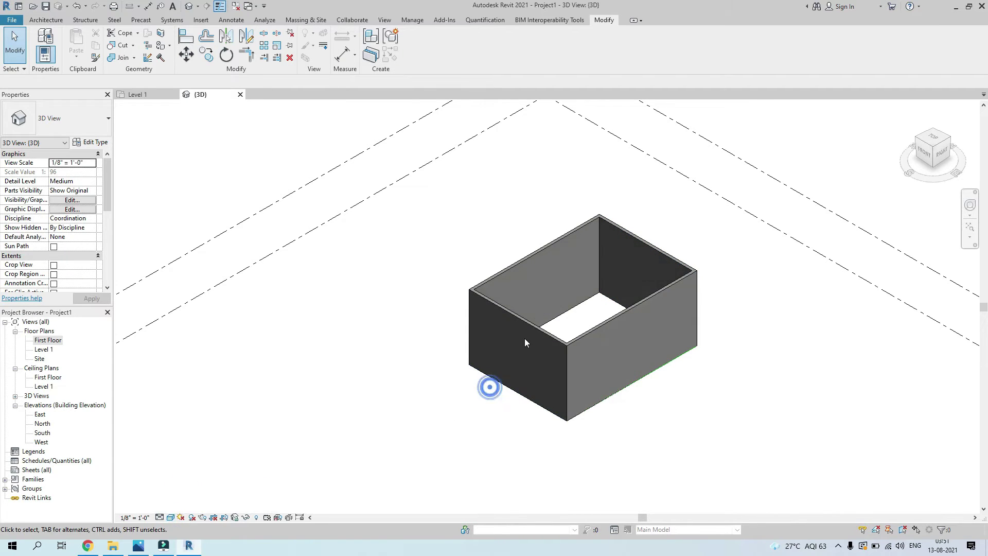
{"action": "scroll", "coordinate": [525, 342], "scroll_direction": "down", "scroll_amount": 3}
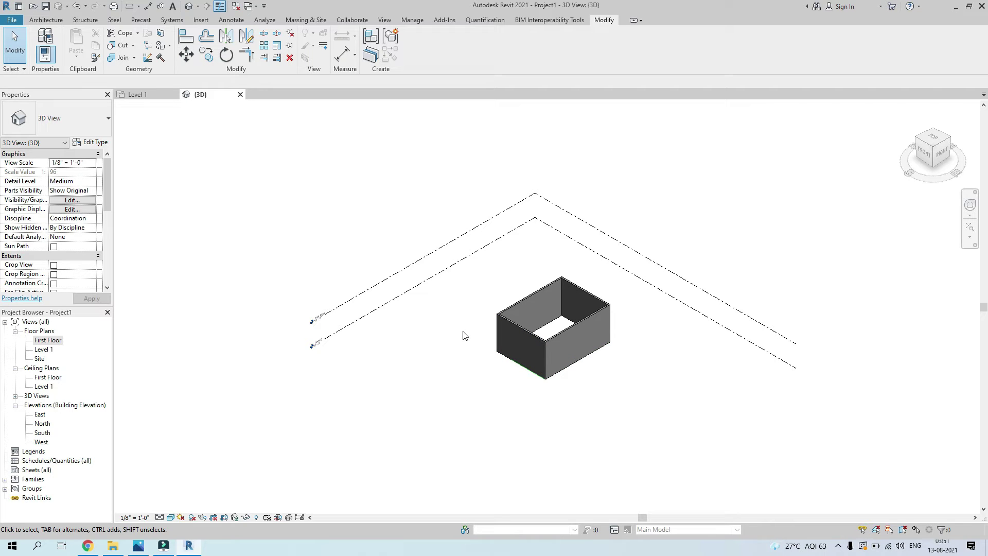
{"action": "middle_click_drag", "start_coordinate": [466, 336], "coordinate": [573, 329], "text": "shift"}
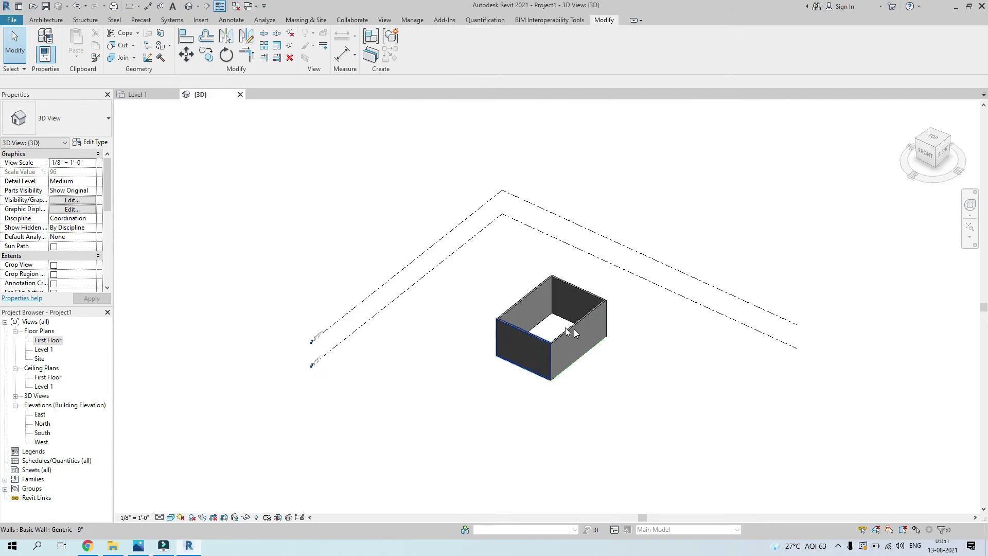
Set the Base Offset of the long right-hand wall to -3' and apply the change.
{"action": "scroll", "coordinate": [573, 329], "scroll_direction": "up", "scroll_amount": 3}
{"action": "left_click", "coordinate": [562, 332]}
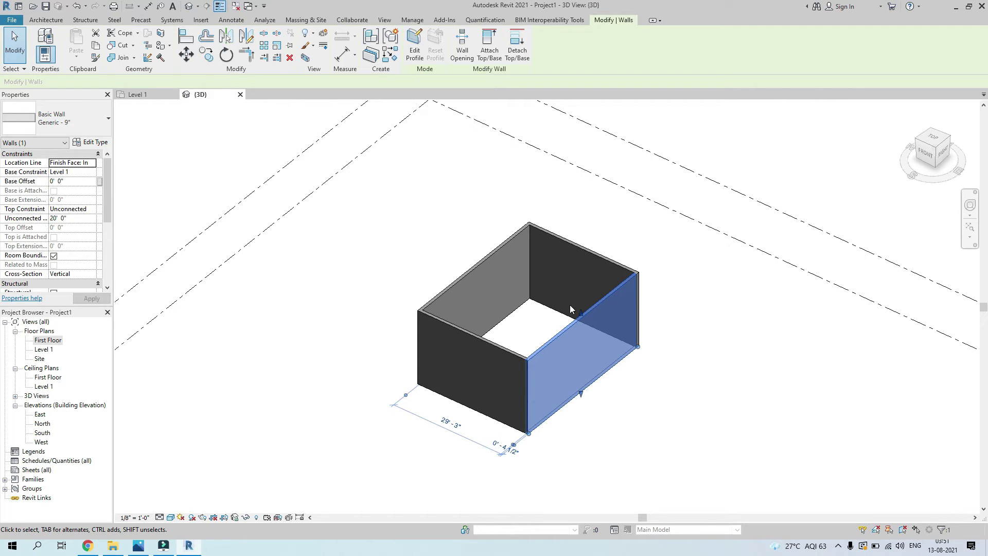
{"action": "left_click", "coordinate": [83, 181]}
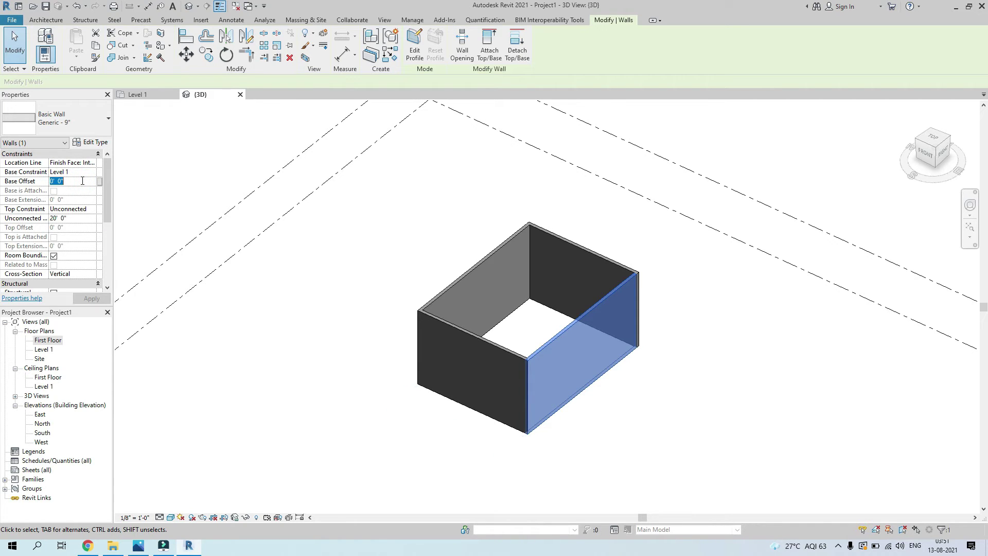
{"action": "type", "text": "-3"}
{"action": "key", "text": "Return"}
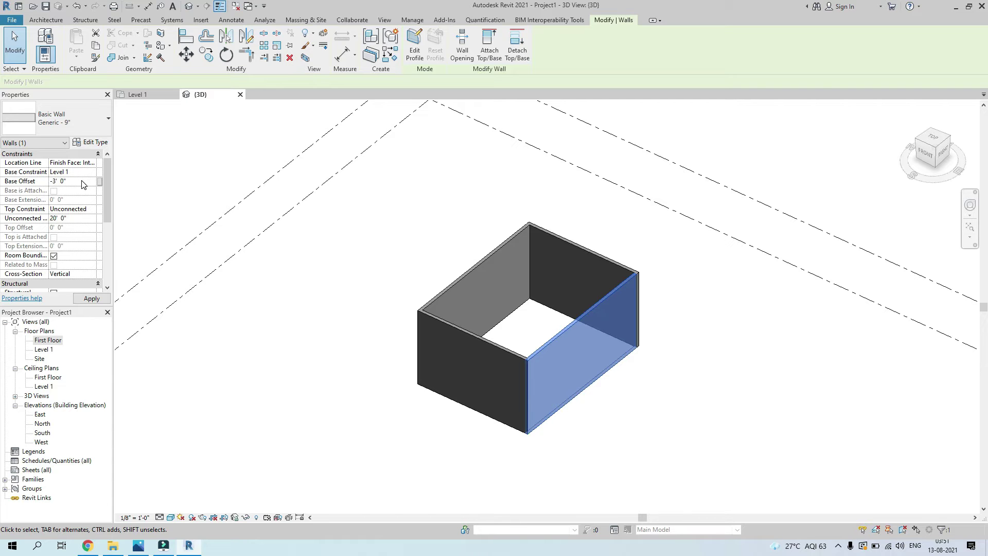
{"action": "left_click", "coordinate": [92, 298]}
{"action": "left_click", "coordinate": [653, 400]}
{"action": "scroll", "coordinate": [566, 307], "scroll_direction": "up", "scroll_amount": 3}
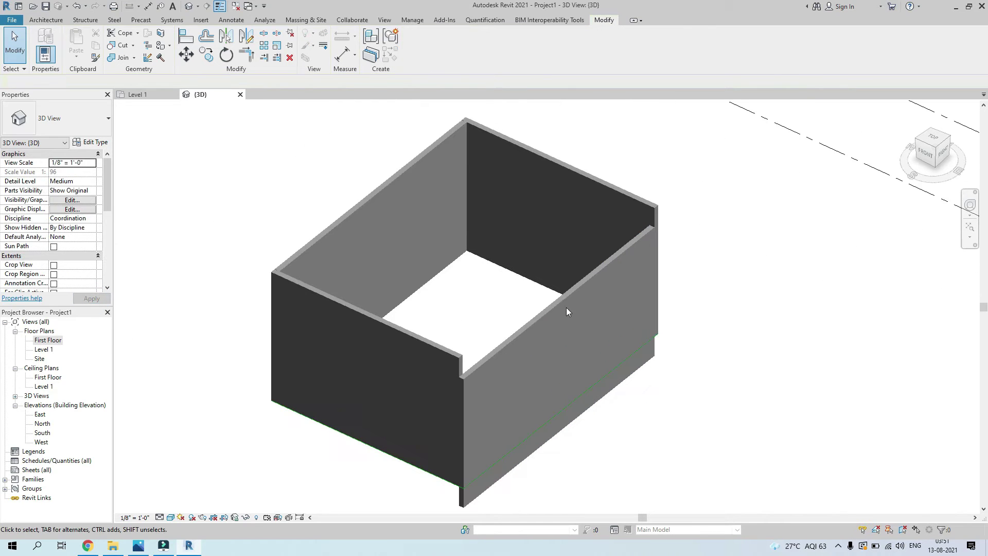
Inspect the right-hand wall's Base Offset and compare its top and bottom edges with the adjoining walls.
{"action": "scroll", "coordinate": [541, 447], "scroll_direction": "up", "scroll_amount": 3}
{"action": "left_click", "coordinate": [545, 446]}
{"action": "scroll", "coordinate": [545, 446], "scroll_direction": "down", "scroll_amount": 3}
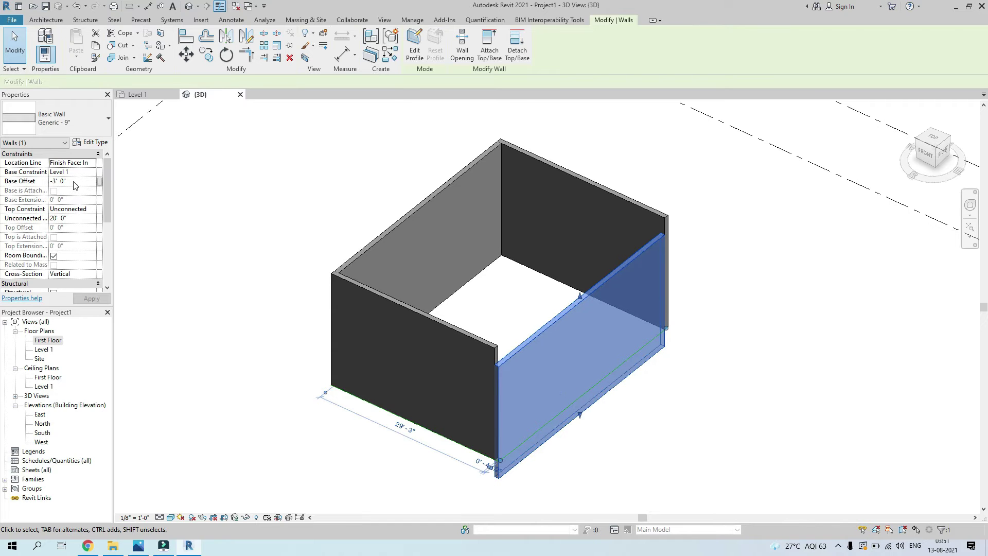
{"action": "scroll", "coordinate": [679, 256], "scroll_direction": "up", "scroll_amount": 3}
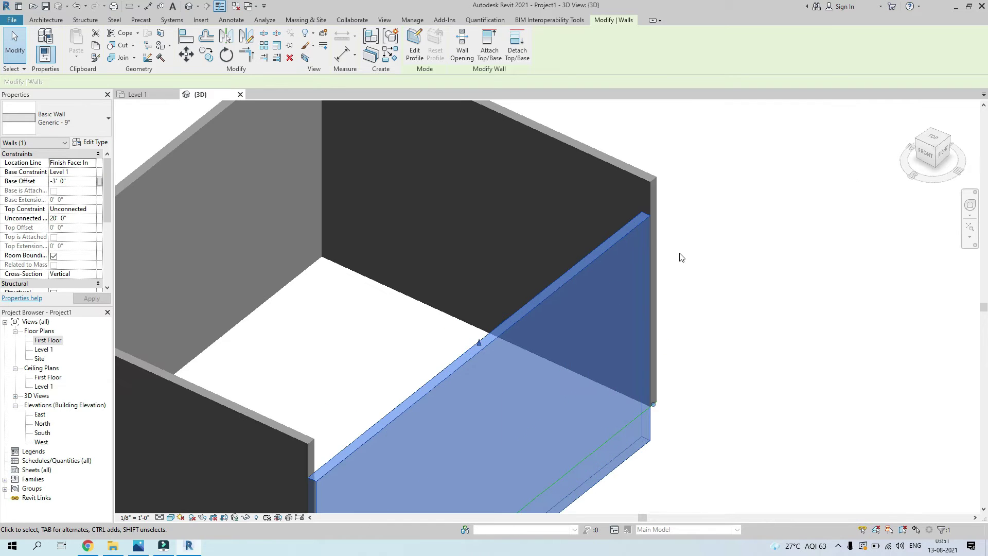
{"action": "left_click", "coordinate": [681, 222]}
{"action": "left_click", "coordinate": [623, 229]}
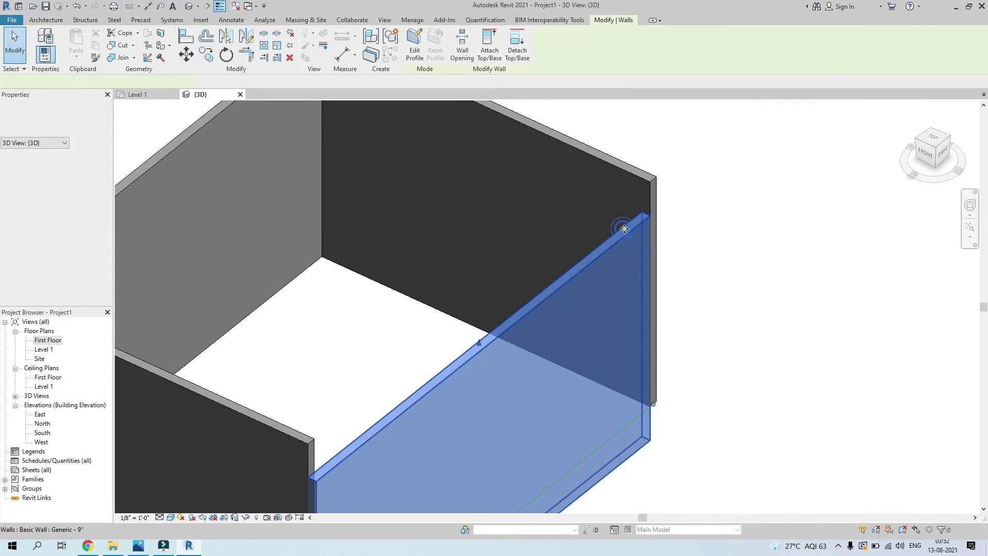
{"action": "scroll", "coordinate": [623, 228], "scroll_direction": "down", "scroll_amount": 3}
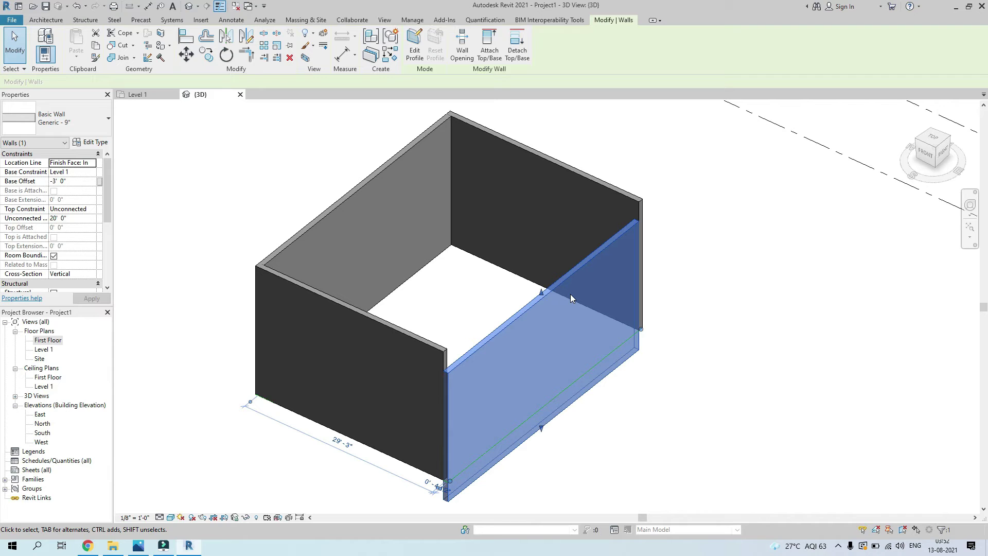
Undo the right-hand wall's base offset change and dismiss the project save reminder without saving.
{"action": "left_click", "coordinate": [467, 502]}
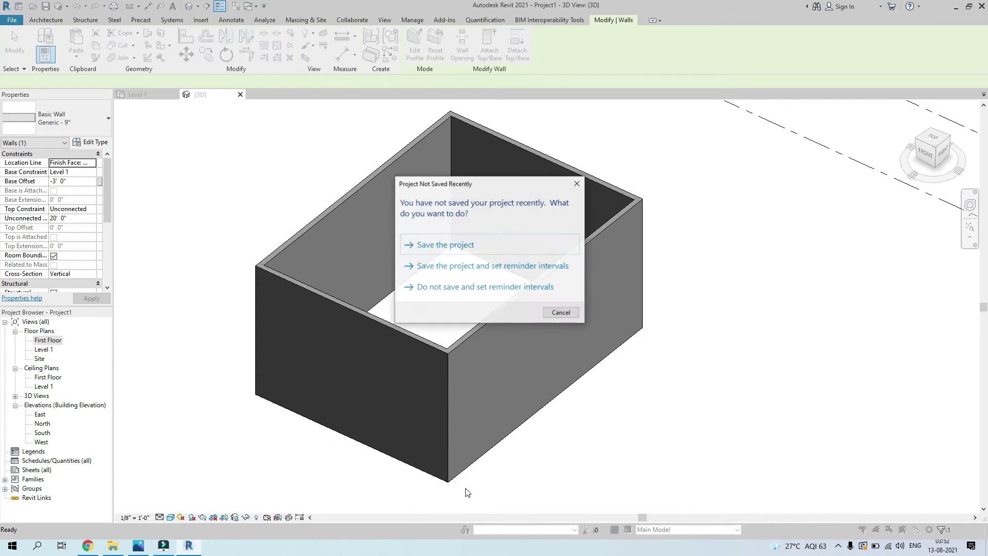
{"action": "left_click", "coordinate": [574, 184]}
Open the type properties of the right-hand wall and show its preview as Section: Modify type attributes.
{"action": "left_click", "coordinate": [593, 236]}
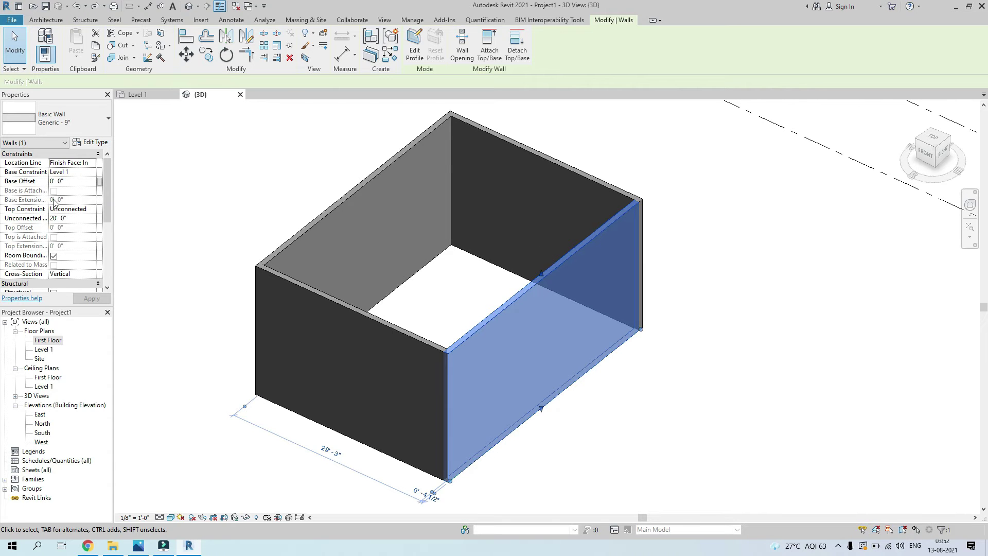
{"action": "left_click", "coordinate": [85, 142]}
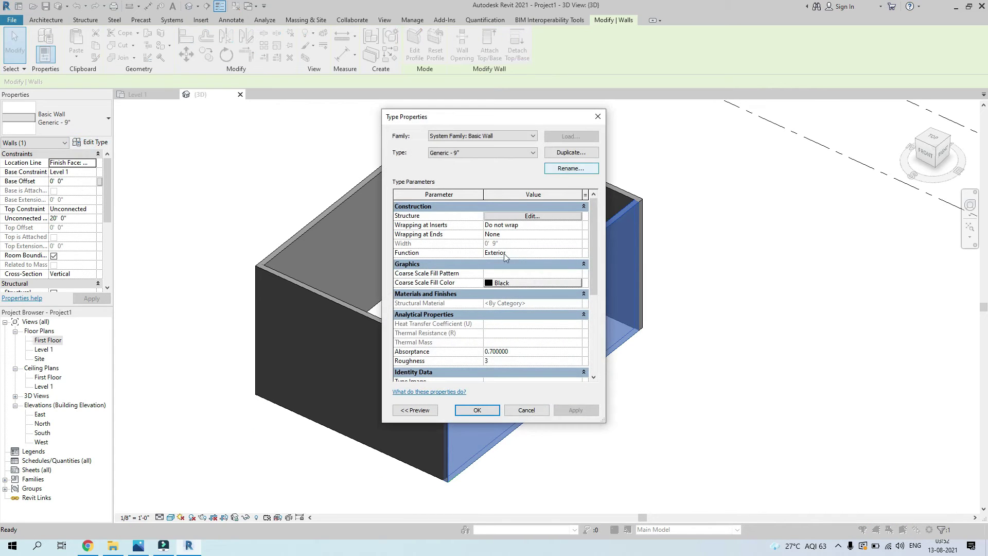
{"action": "left_click", "coordinate": [416, 410]}
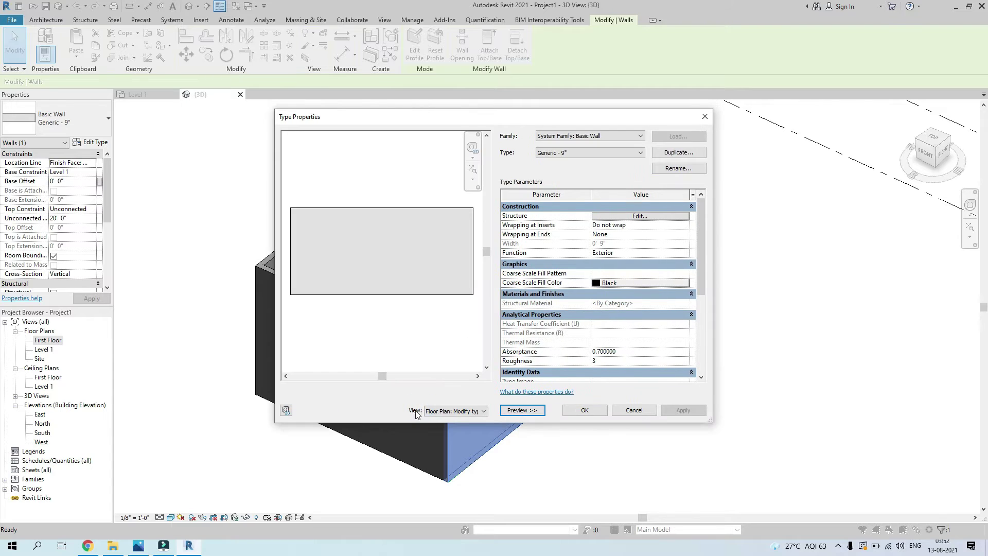
{"action": "left_click", "coordinate": [455, 411]}
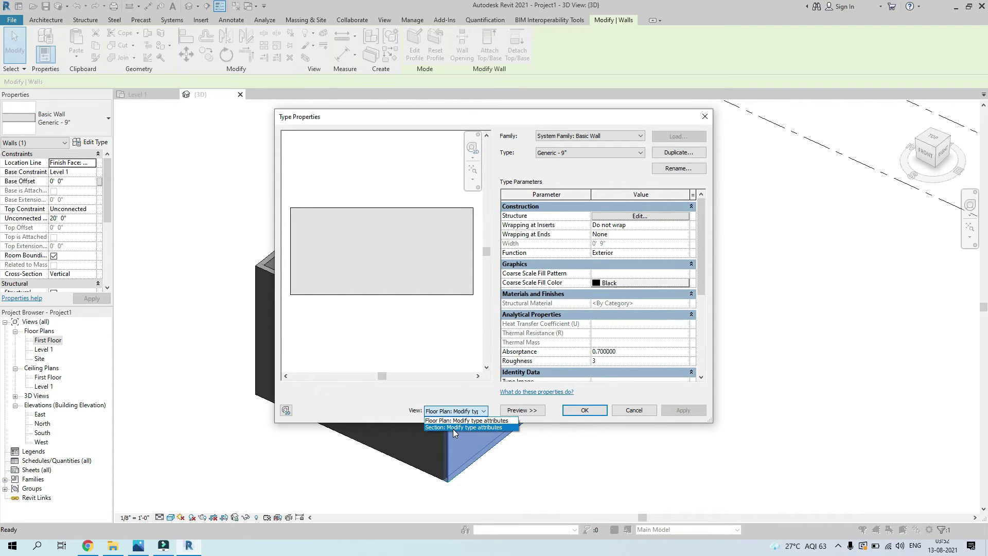
{"action": "left_click", "coordinate": [454, 429]}
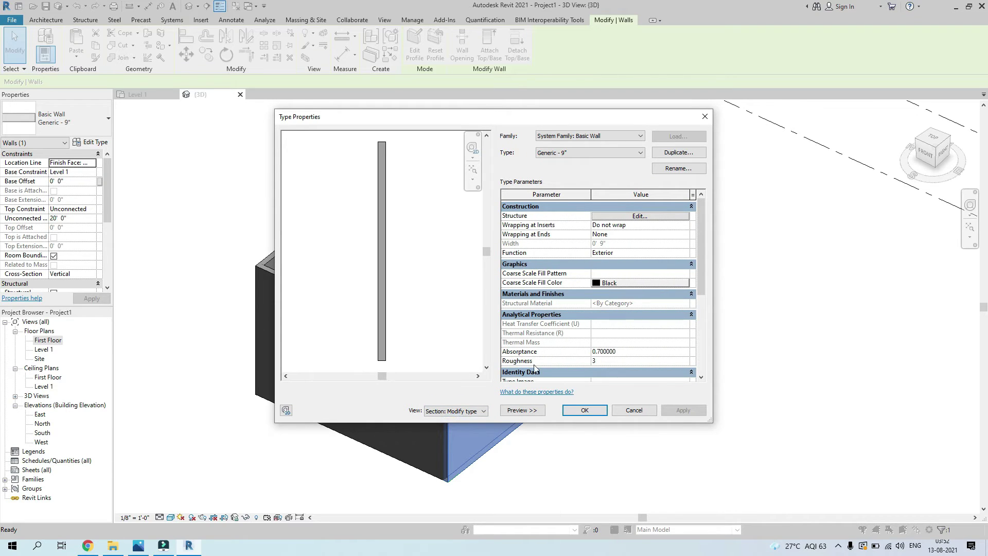
Open the Generic - 9" wall structure, inspect the wall base in the section preview with Modify active, and close the dialogs.
{"action": "left_click", "coordinate": [623, 216]}
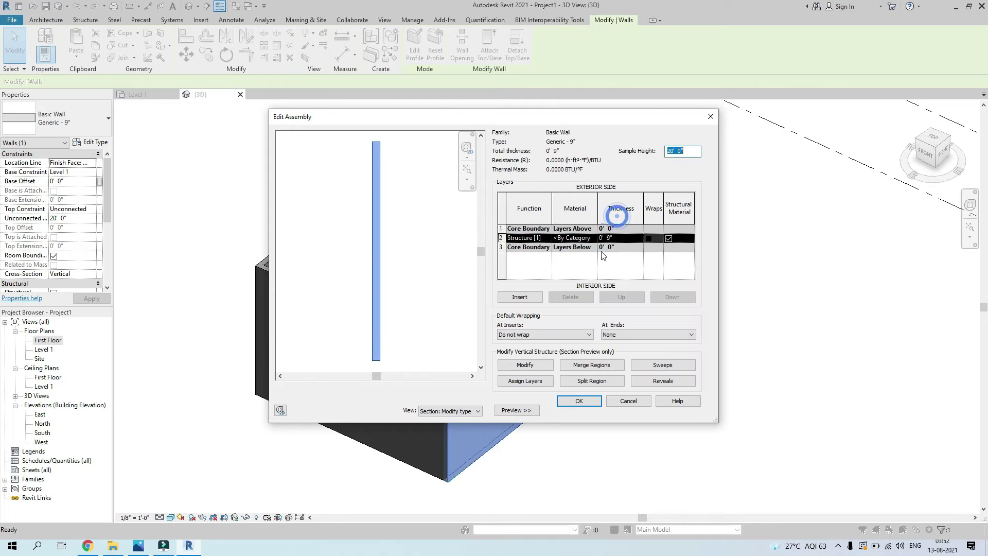
{"action": "left_click", "coordinate": [526, 365]}
{"action": "scroll", "coordinate": [378, 354], "scroll_direction": "up", "scroll_amount": 4}
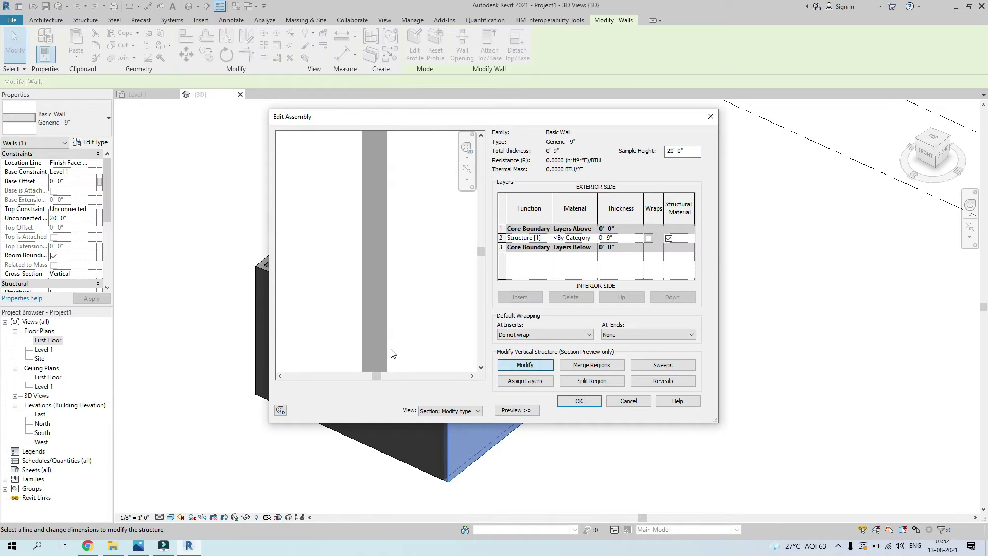
{"action": "scroll", "coordinate": [388, 338], "scroll_direction": "down", "scroll_amount": 2}
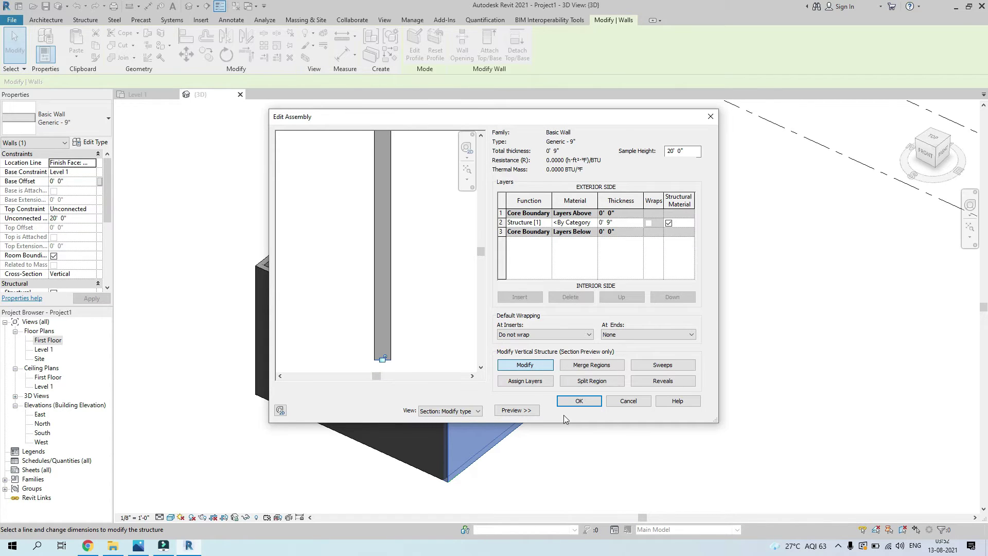
{"action": "left_click", "coordinate": [570, 402]}
{"action": "left_click", "coordinate": [578, 409]}
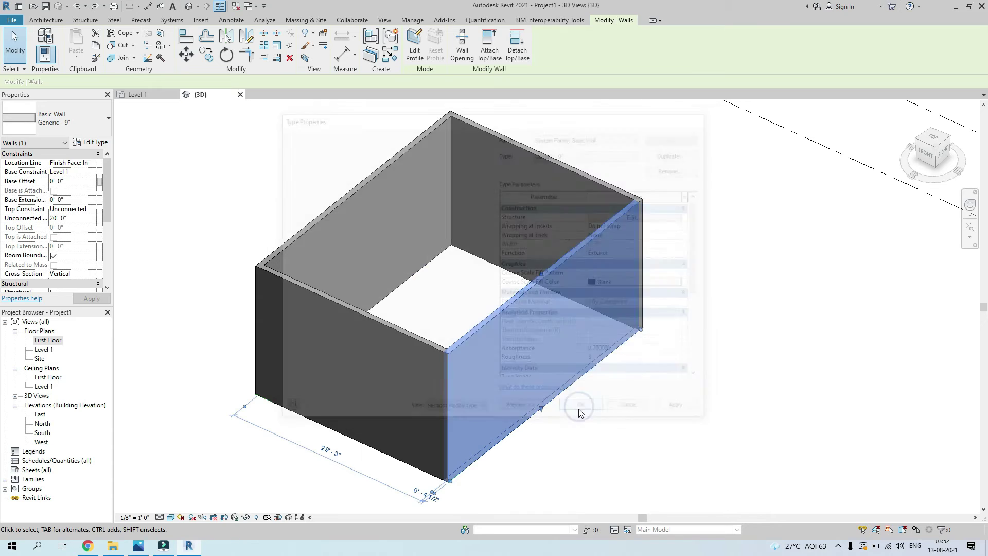
Set the Base Extension Distance of the long right-hand wall to -3' 0" and apply the change.
{"action": "left_click", "coordinate": [702, 383]}
{"action": "left_click", "coordinate": [528, 292]}
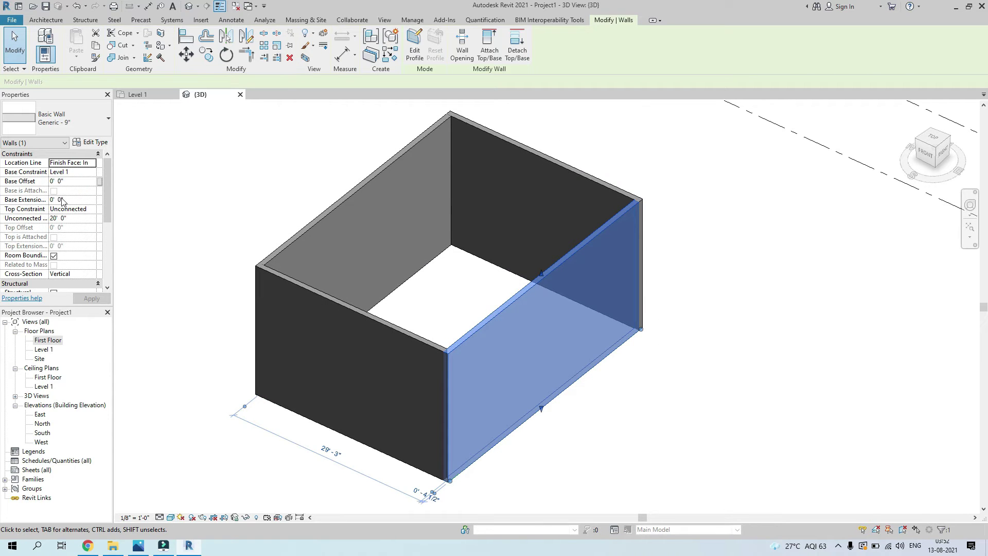
{"action": "left_click", "coordinate": [69, 199]}
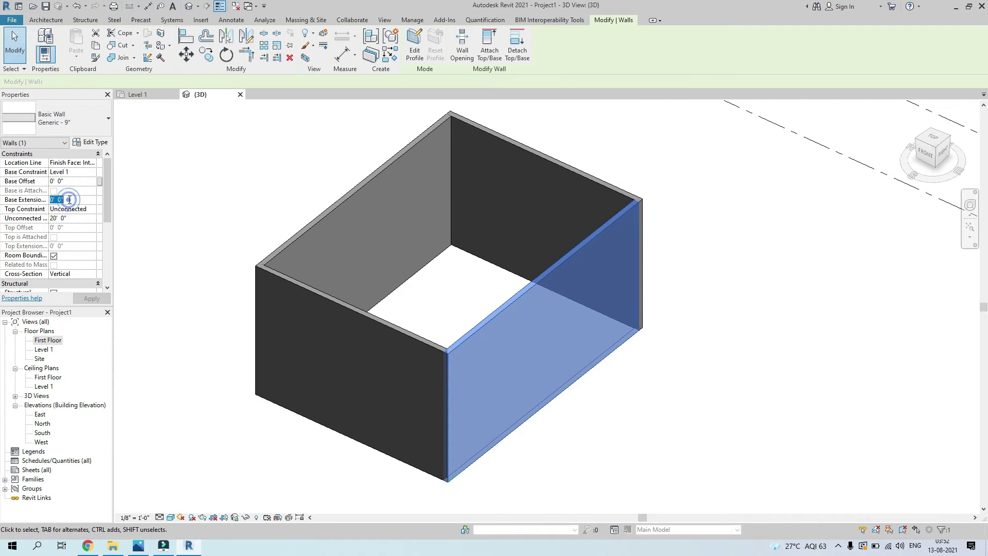
{"action": "type", "text": "-"}
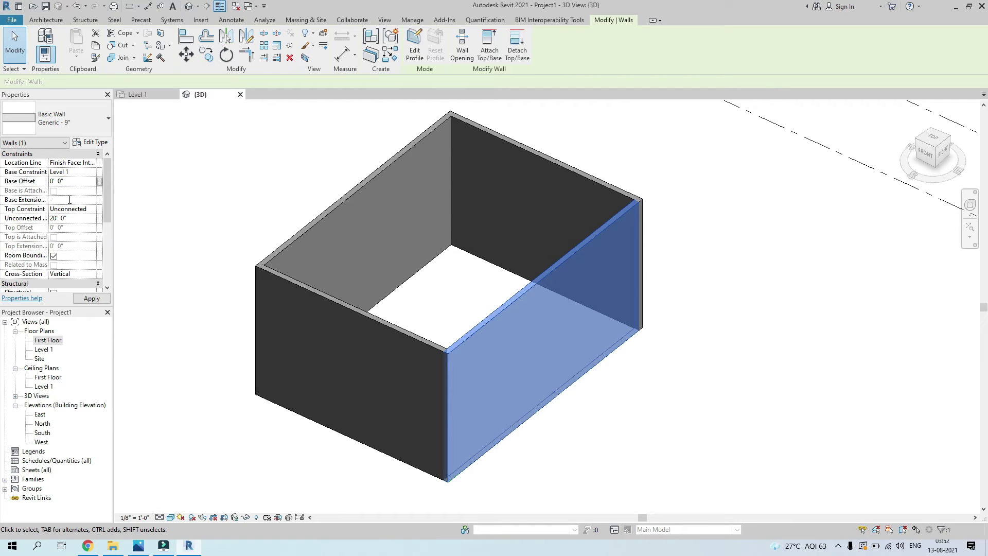
{"action": "type", "text": "3'  0\""}
{"action": "left_click", "coordinate": [79, 304]}
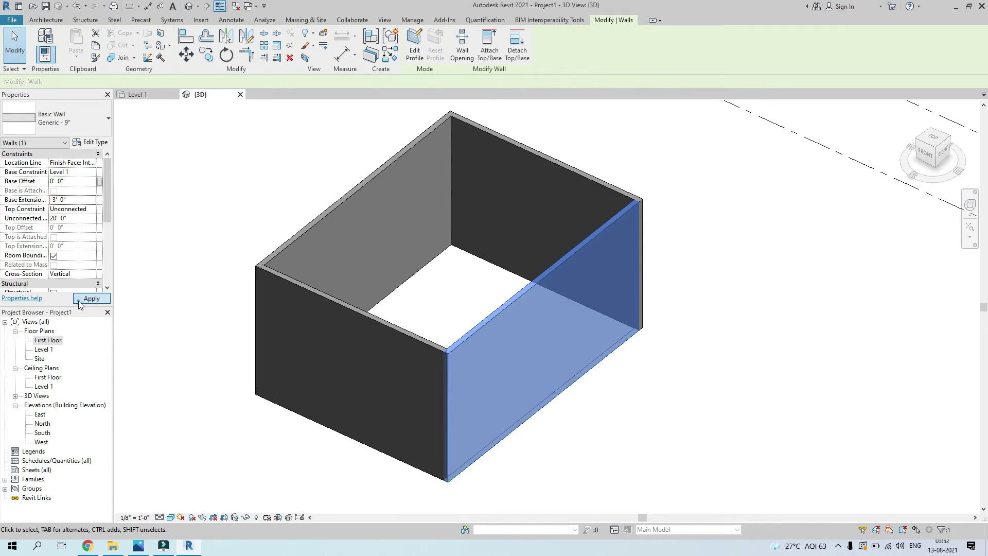
{"action": "left_click", "coordinate": [721, 227]}
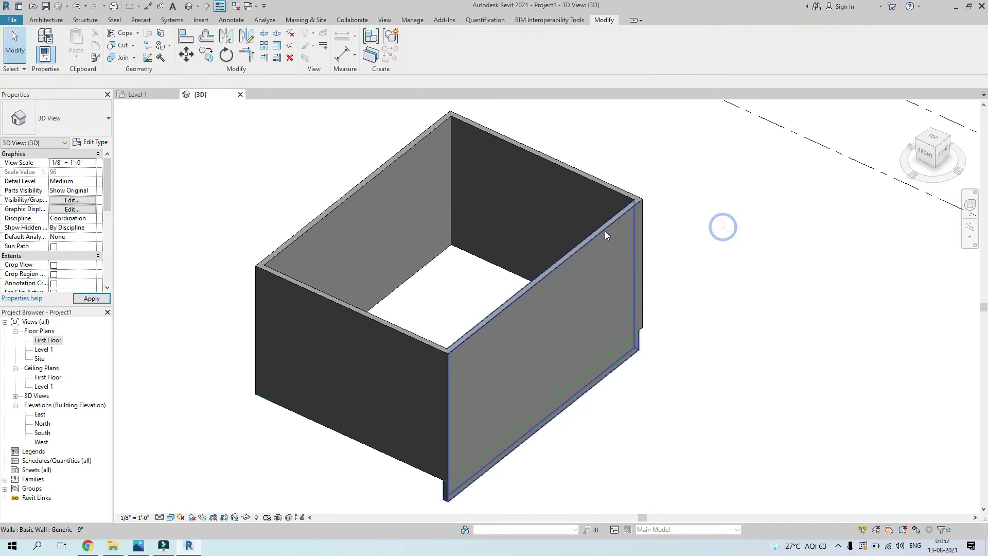
Examine the long wall's extended base from another 3D angle where it meets the adjoining wall.
{"action": "left_click", "coordinate": [638, 285]}
{"action": "left_click", "coordinate": [579, 461]}
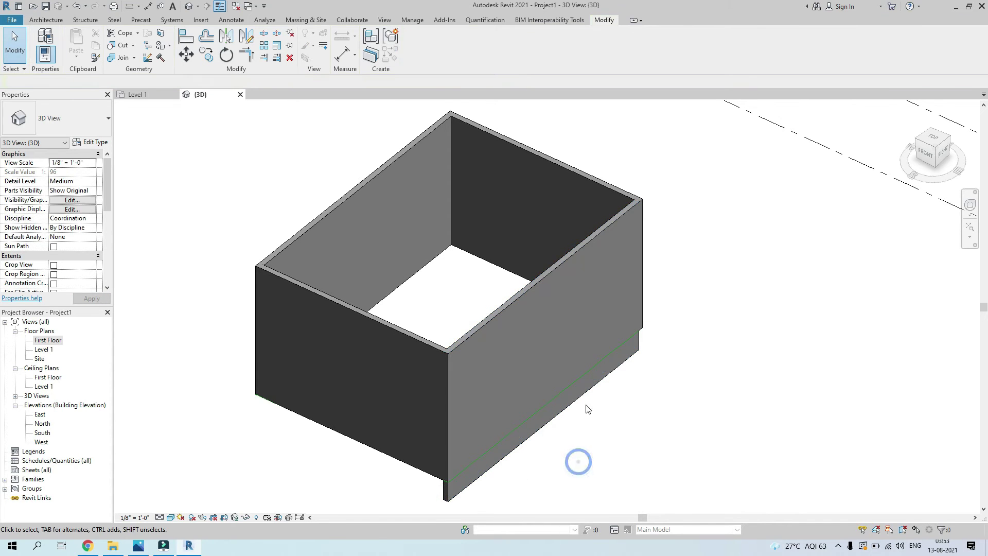
{"action": "scroll", "coordinate": [591, 401], "scroll_direction": "down", "scroll_amount": 3}
{"action": "middle_click_drag", "start_coordinate": [582, 410], "coordinate": [470, 378], "text": "shift"}
{"action": "scroll", "coordinate": [597, 391], "scroll_direction": "up", "scroll_amount": 4}
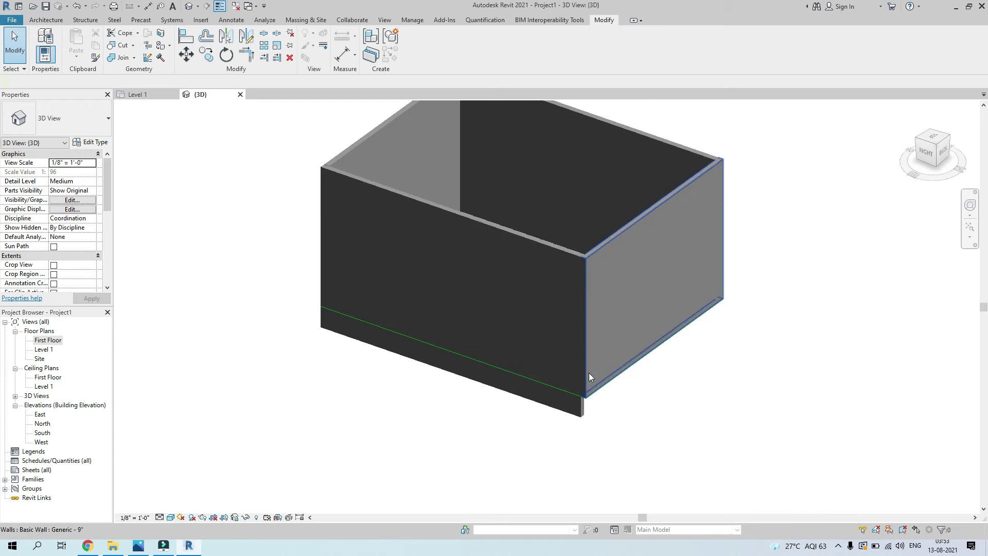
Use Match Type Properties to copy the extended wall's properties to the adjoining wall.
{"action": "left_click", "coordinate": [584, 409]}
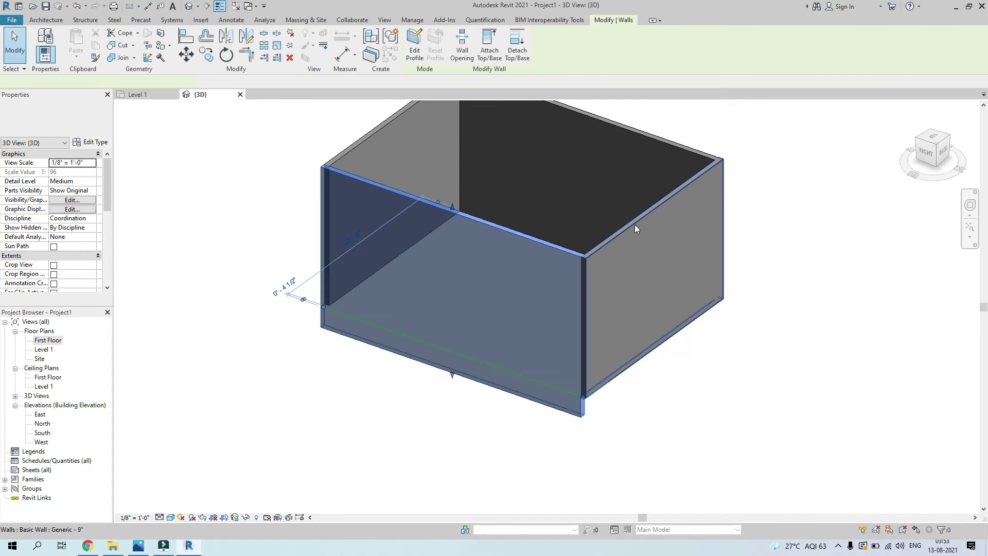
{"action": "scroll", "coordinate": [645, 219], "scroll_direction": "down", "scroll_amount": 2}
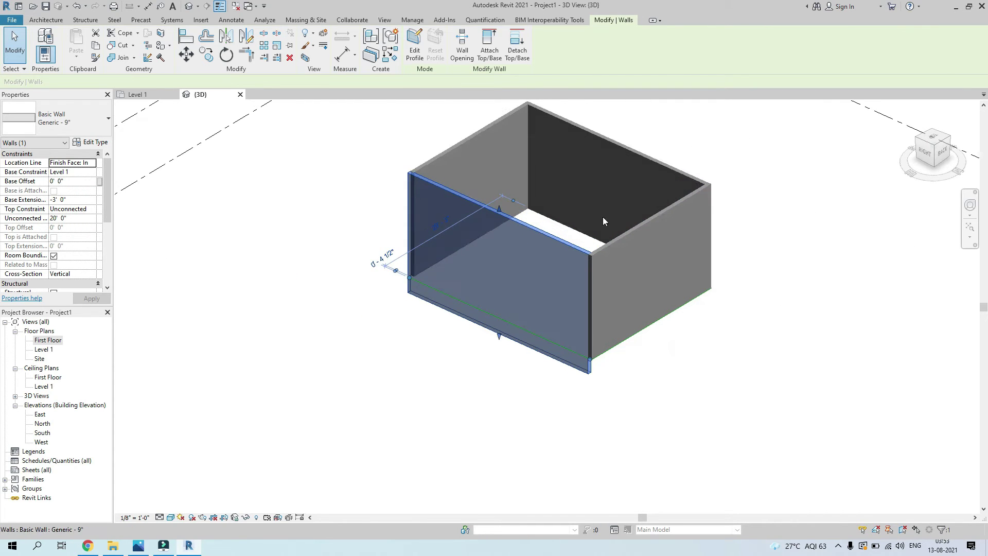
{"action": "key", "text": "Escape"}
{"action": "left_click", "coordinate": [529, 234]}
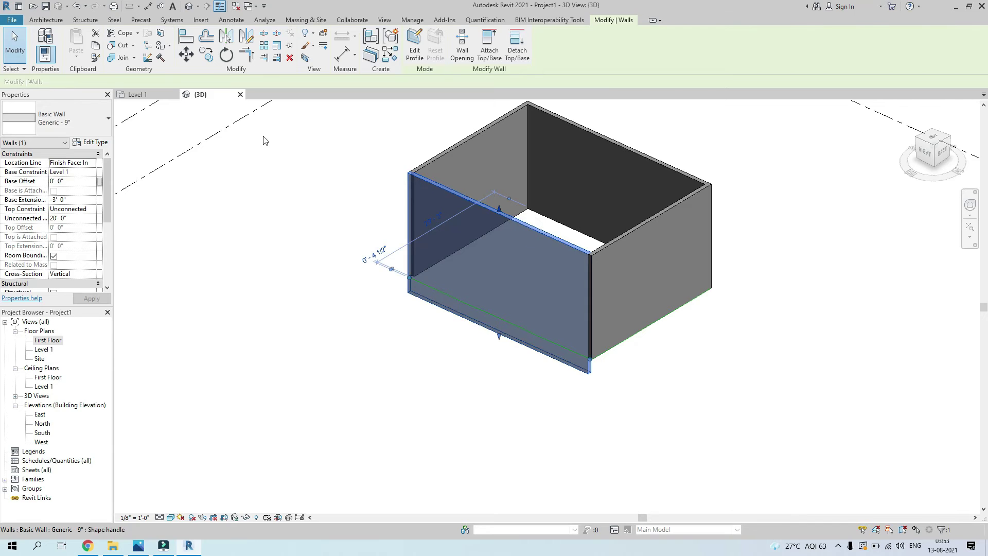
{"action": "left_click", "coordinate": [95, 58]}
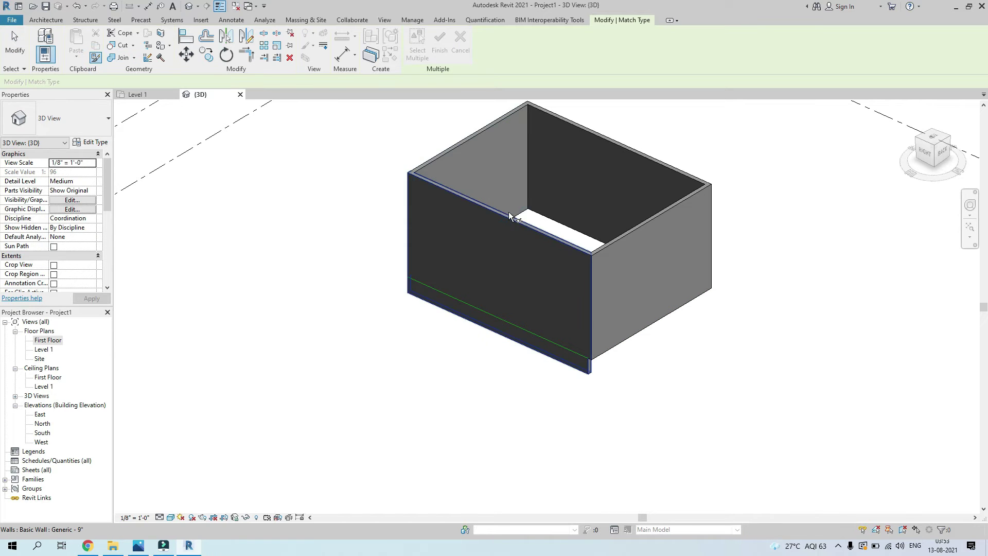
{"action": "left_click", "coordinate": [538, 234]}
{"action": "left_click", "coordinate": [619, 239]}
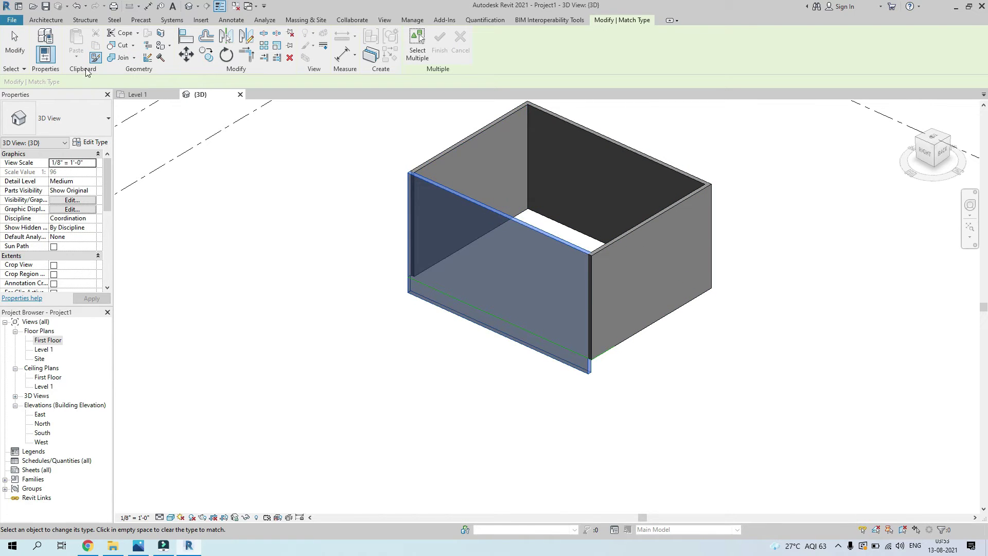
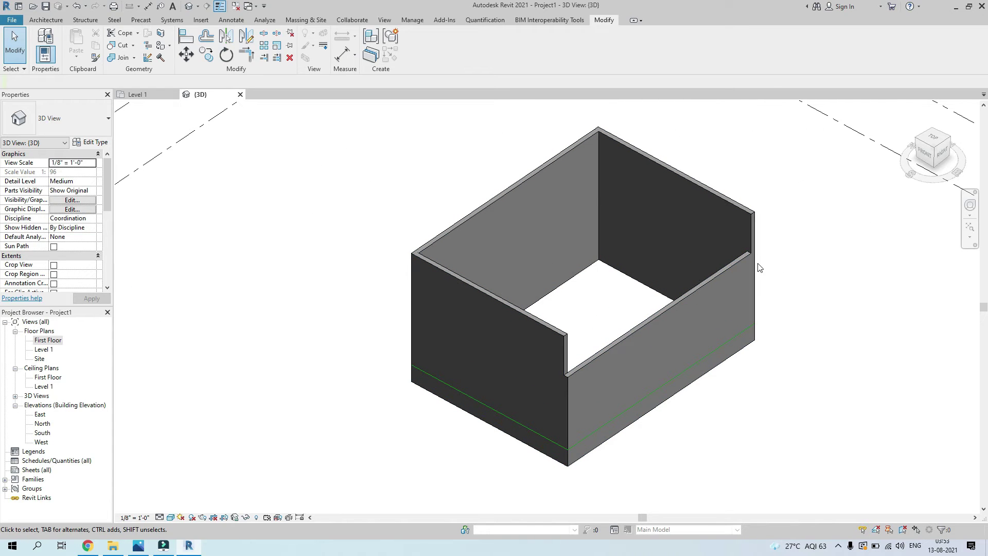
Select all four connected outer walls and set their Top Constraint to Up to level: First Floor.
{"action": "left_click", "coordinate": [715, 271]}
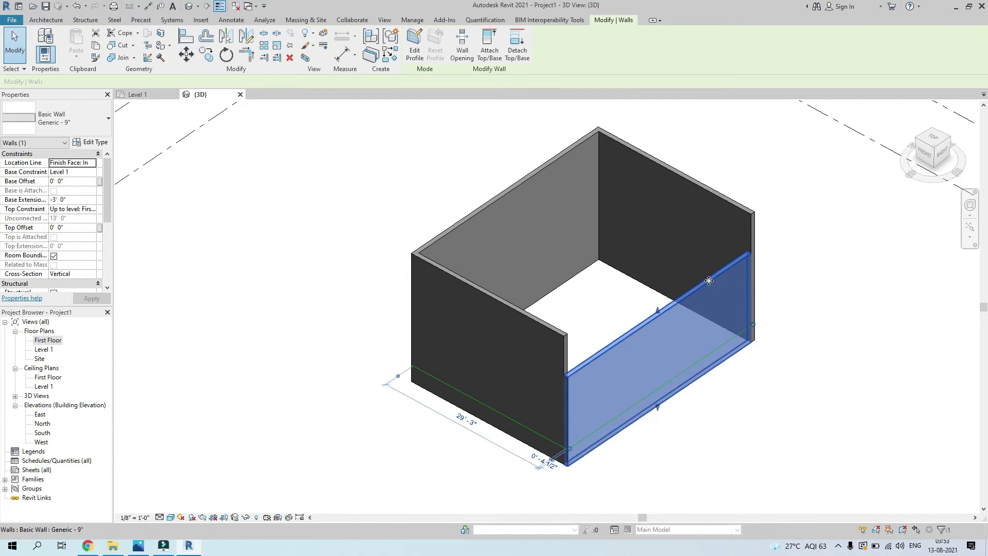
{"action": "left_click", "coordinate": [874, 270]}
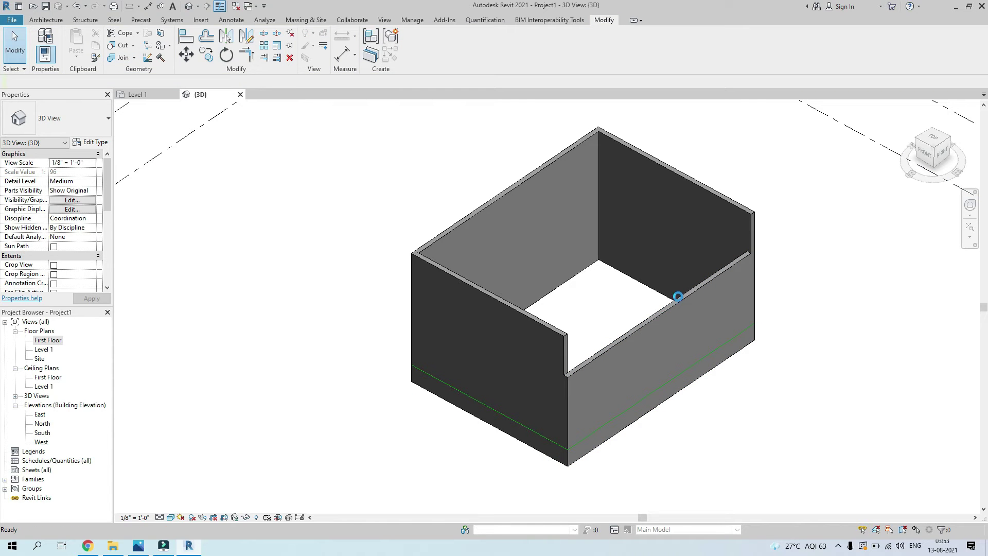
{"action": "left_click", "coordinate": [669, 265]}
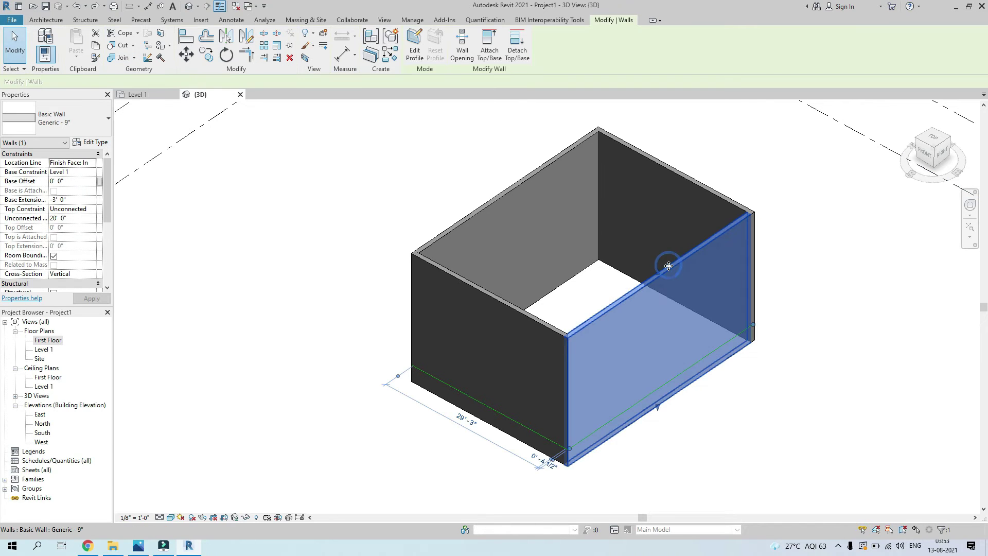
{"action": "key", "text": "Tab"}
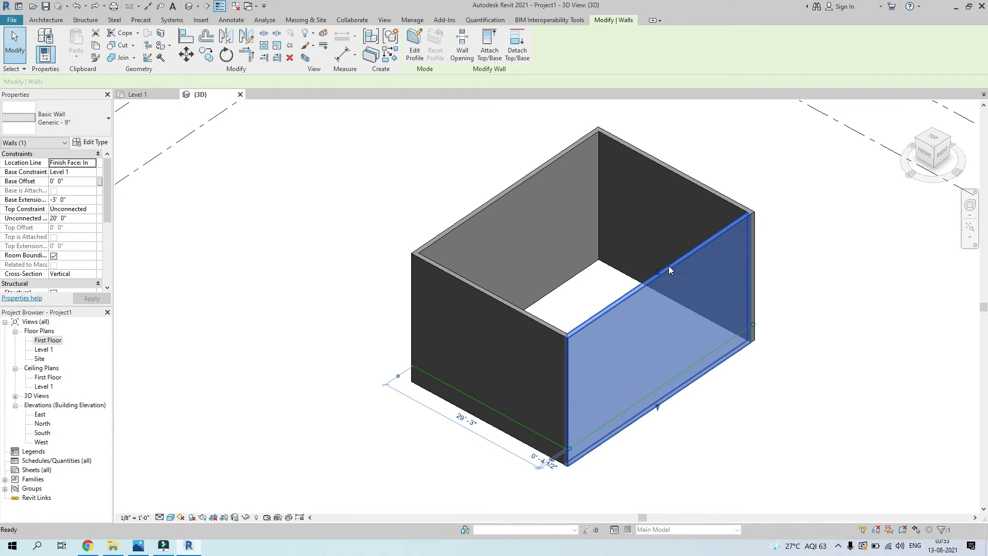
{"action": "left_click", "coordinate": [668, 266]}
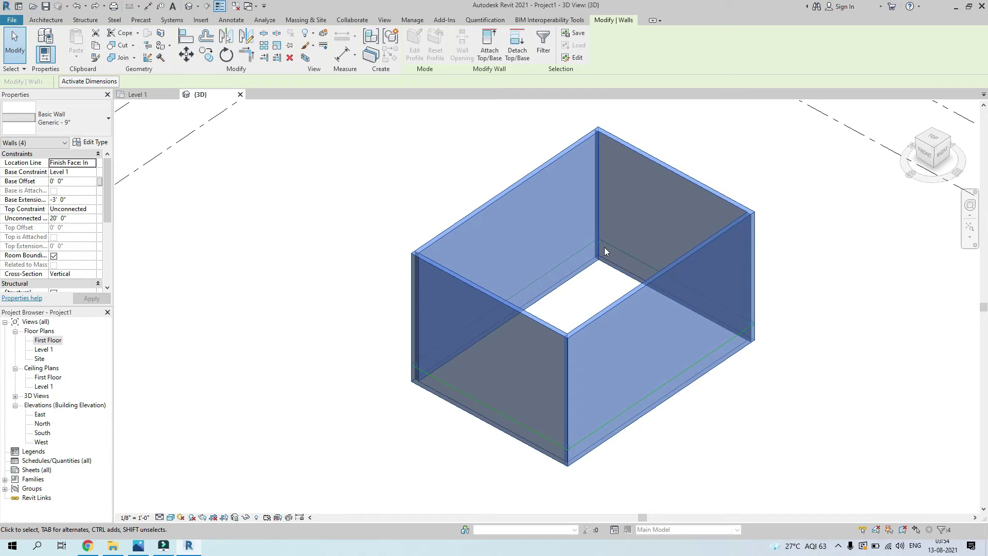
{"action": "left_click", "coordinate": [93, 213]}
{"action": "left_click", "coordinate": [82, 235]}
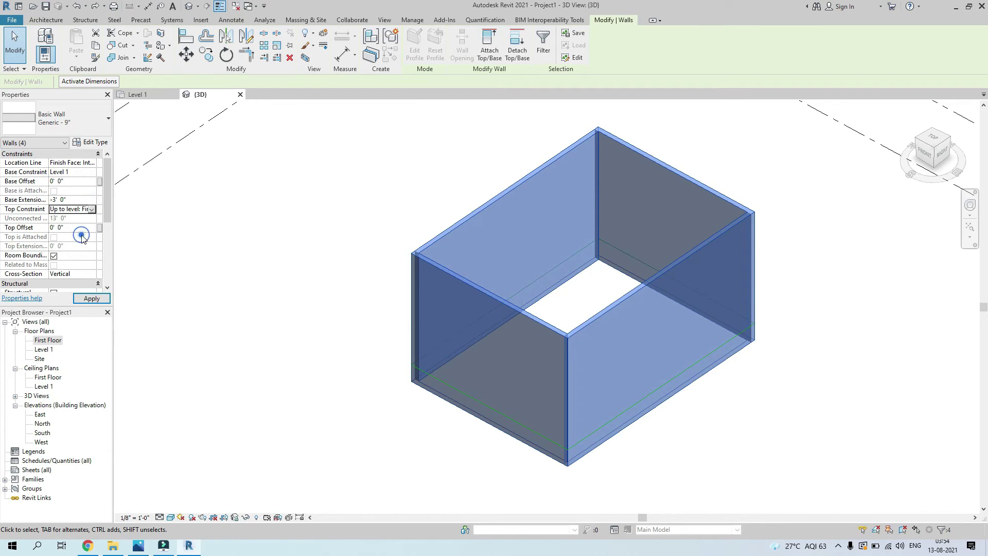
{"action": "left_click", "coordinate": [92, 299]}
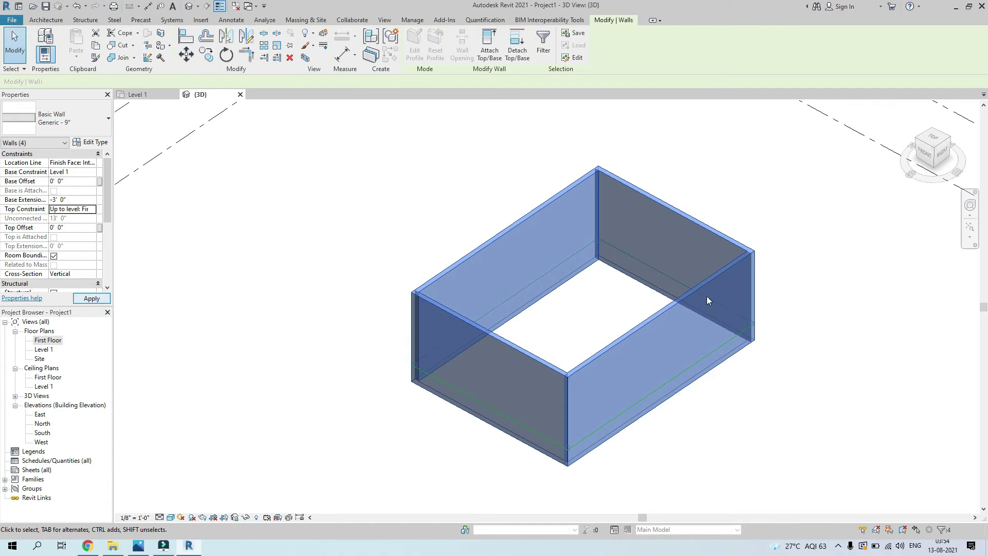
{"action": "key", "text": "Escape"}
{"action": "scroll", "coordinate": [617, 267], "scroll_direction": "down", "scroll_amount": 3}
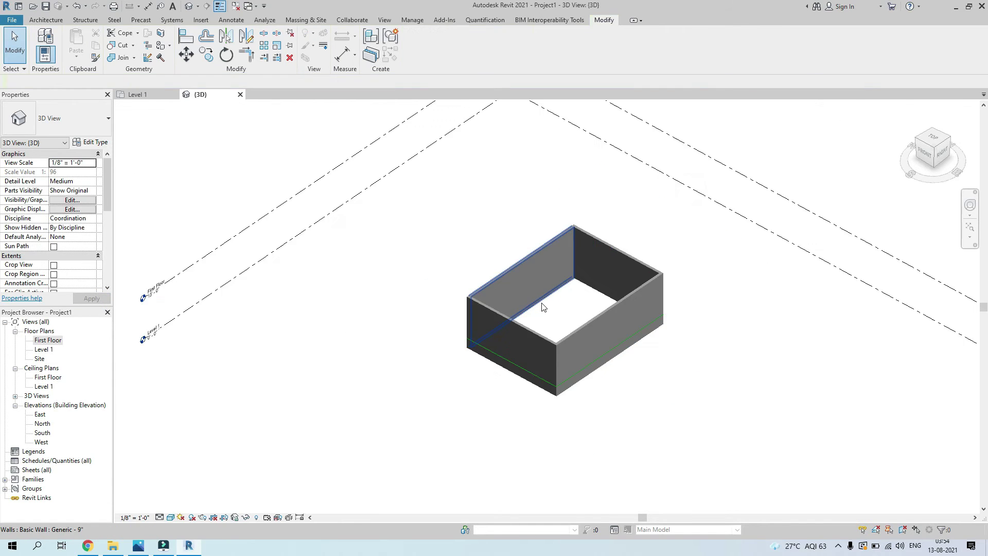
Switch to the Level 1 floor plan and centre the wall outline in the view.
{"action": "key", "text": "ctrl+Tab"}
{"action": "middle_click_drag", "start_coordinate": [541, 344], "coordinate": [541, 374]}
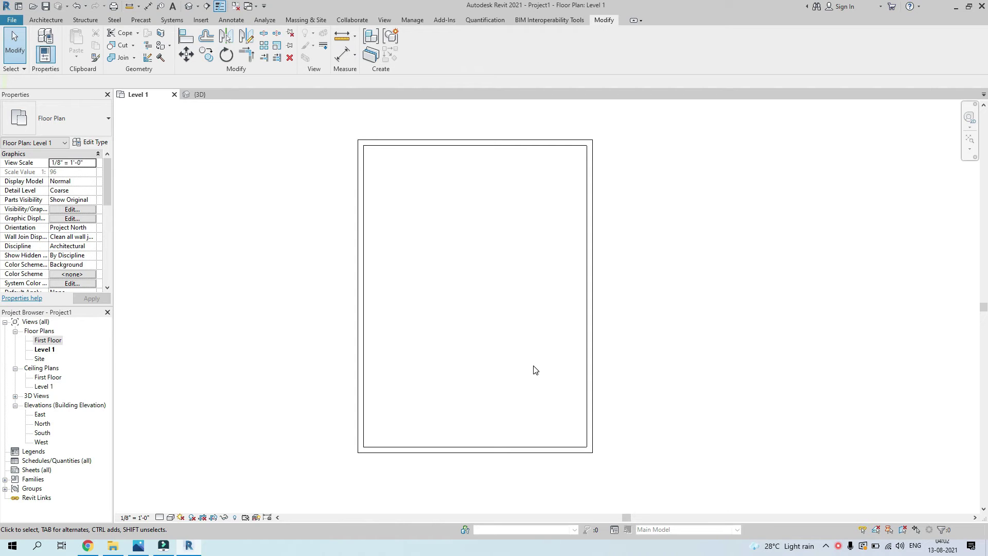
Try the Generic - 5" type on the upper horizontal wall in plan, and undo the type change.
{"action": "left_click", "coordinate": [517, 144]}
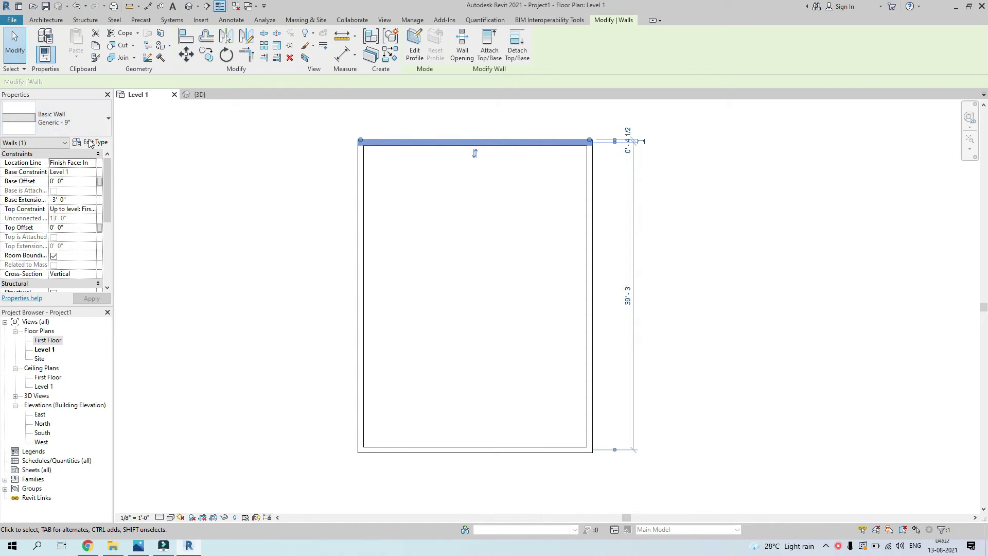
{"action": "left_click", "coordinate": [95, 123]}
{"action": "scroll", "coordinate": [51, 203], "scroll_direction": "up", "scroll_amount": 3}
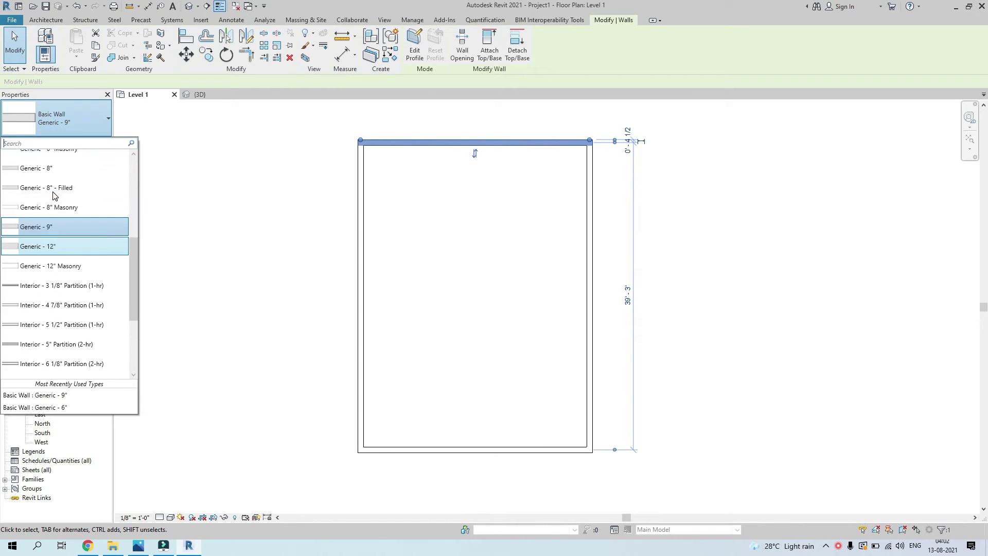
{"action": "left_click", "coordinate": [46, 184]}
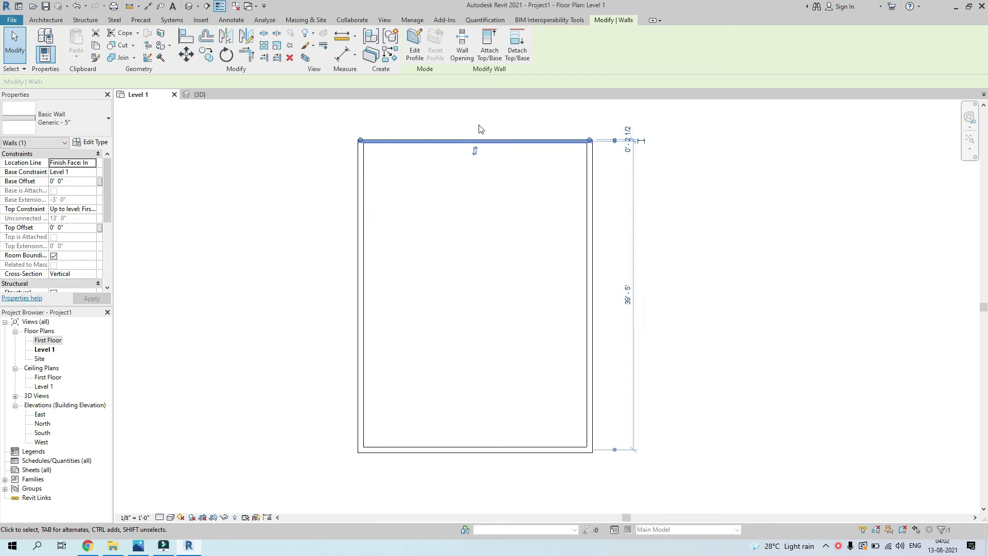
{"action": "left_click", "coordinate": [460, 196]}
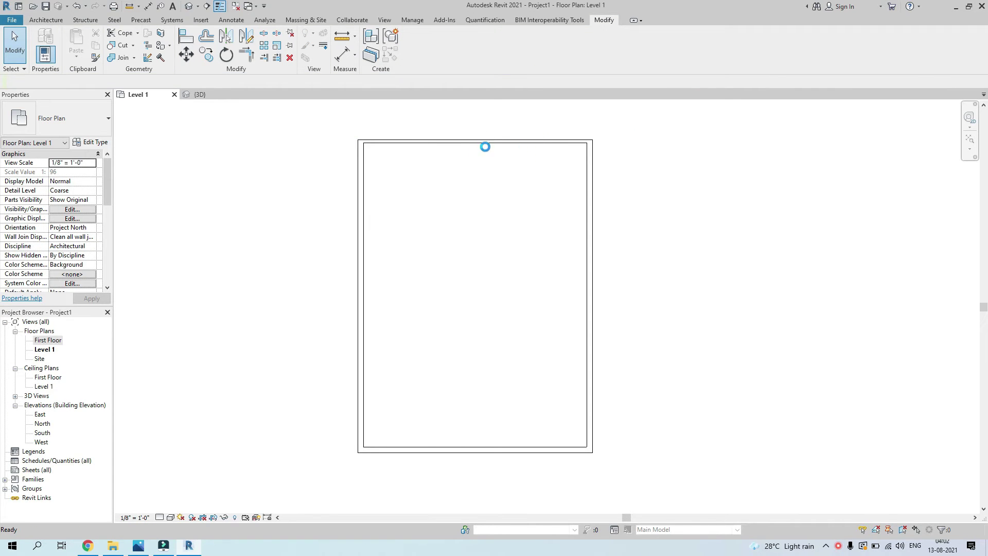
{"action": "key", "text": "ctrl+z"}
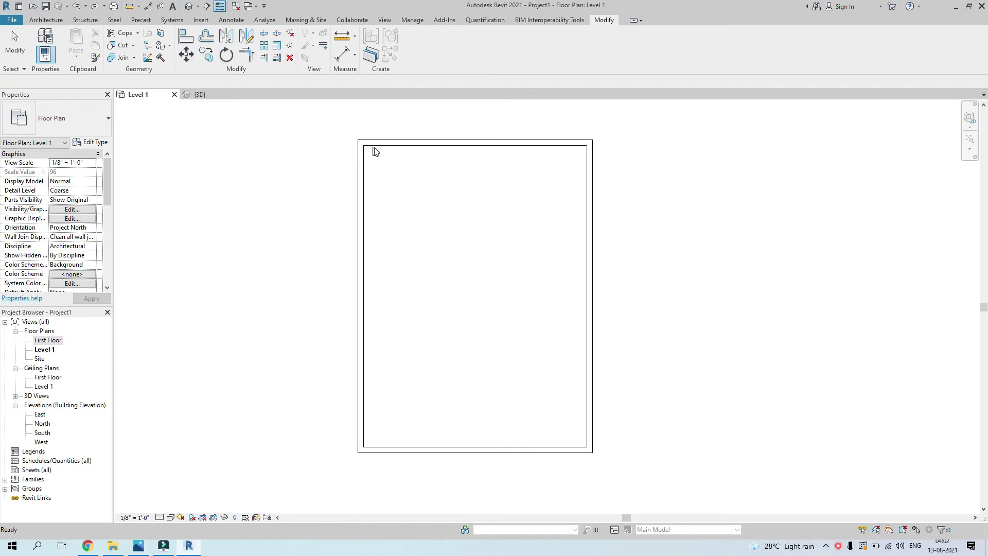
Start the Wall command with the Basic Wall type Generic - 5".
{"action": "left_click", "coordinate": [59, 22]}
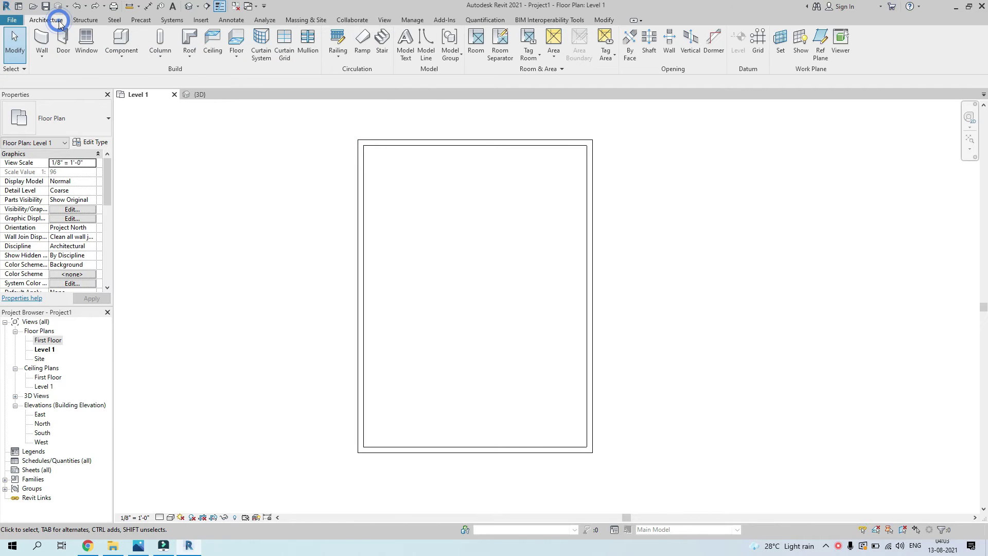
{"action": "left_click", "coordinate": [49, 51]}
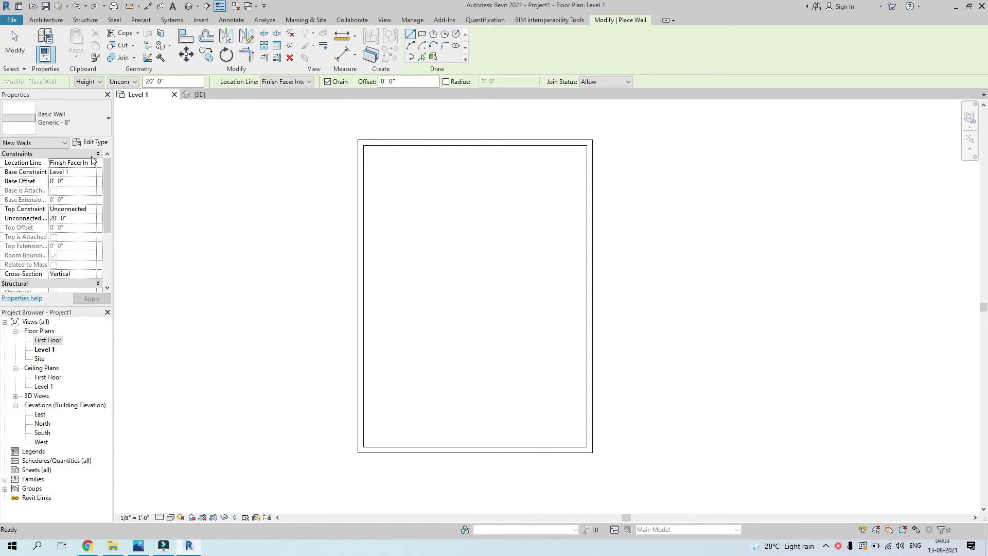
{"action": "left_click", "coordinate": [46, 119]}
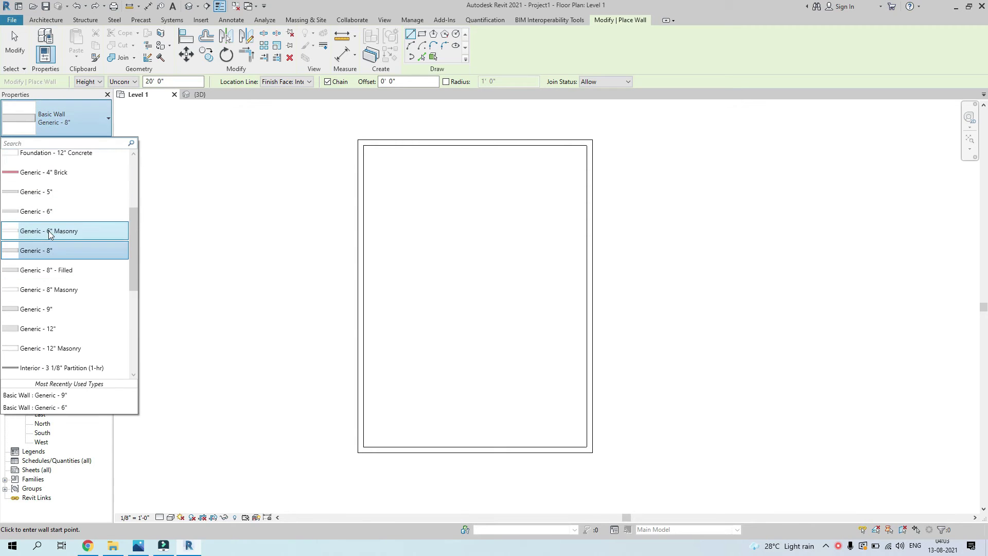
{"action": "left_click", "coordinate": [47, 192]}
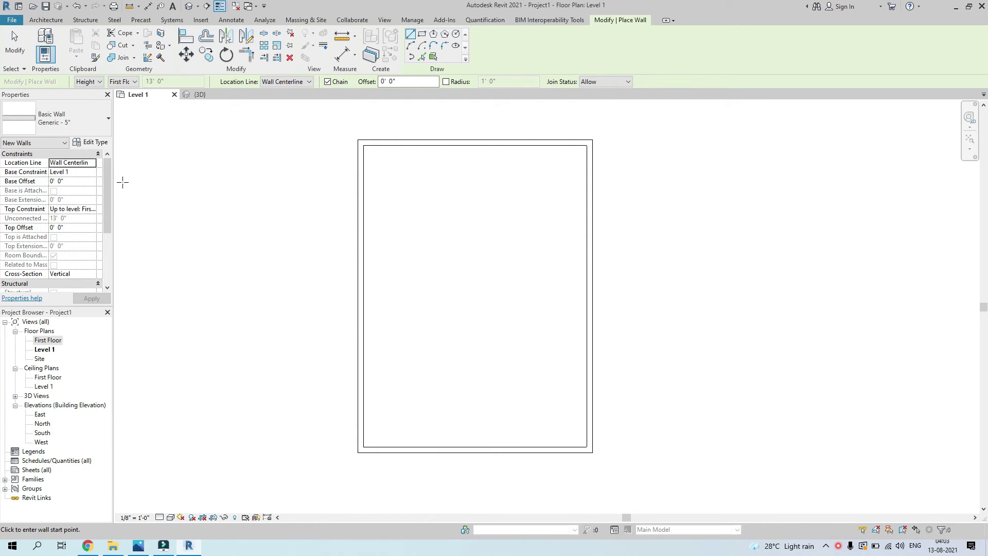
Apply Finish Face: Interior as the new wall's location line and Up to level: First Floor as its top constraint.
{"action": "left_click", "coordinate": [93, 164]}
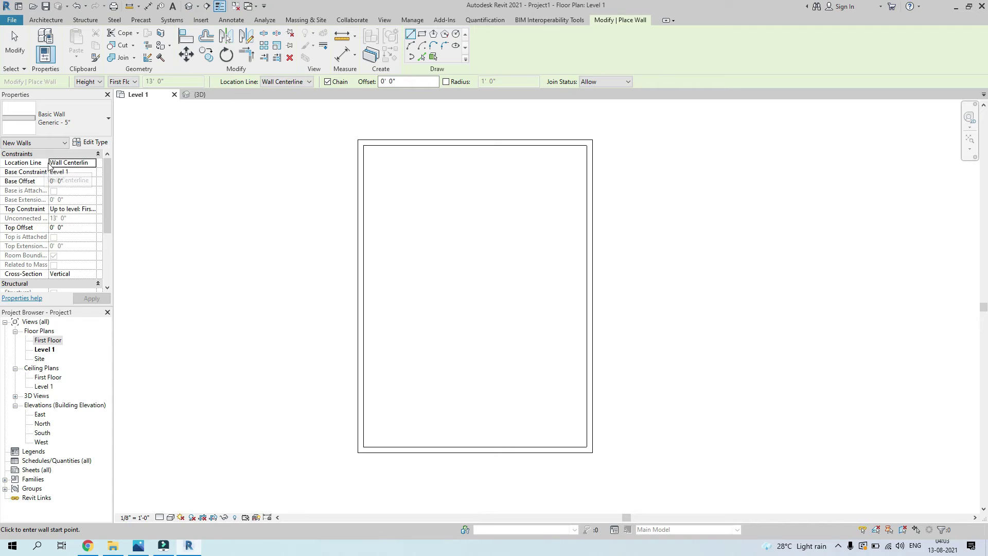
{"action": "left_click", "coordinate": [96, 163]}
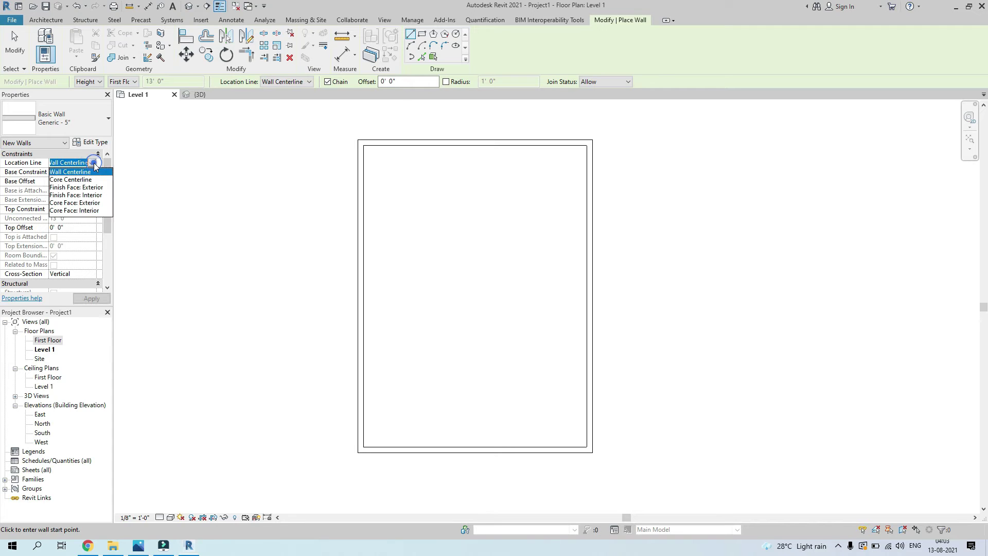
{"action": "left_click", "coordinate": [86, 195]}
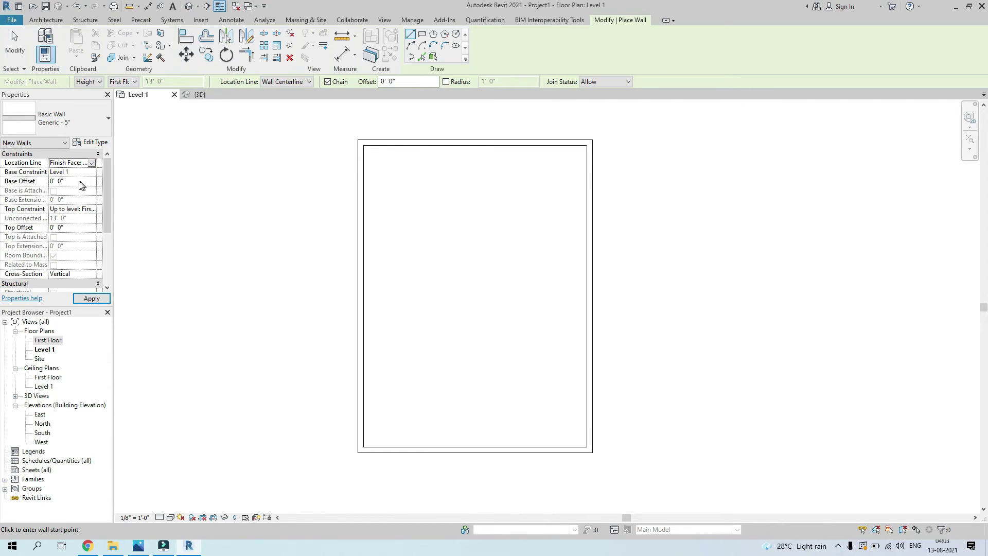
{"action": "left_click", "coordinate": [78, 183]}
{"action": "left_click", "coordinate": [82, 213]}
{"action": "left_click", "coordinate": [92, 209]}
{"action": "left_click", "coordinate": [85, 234]}
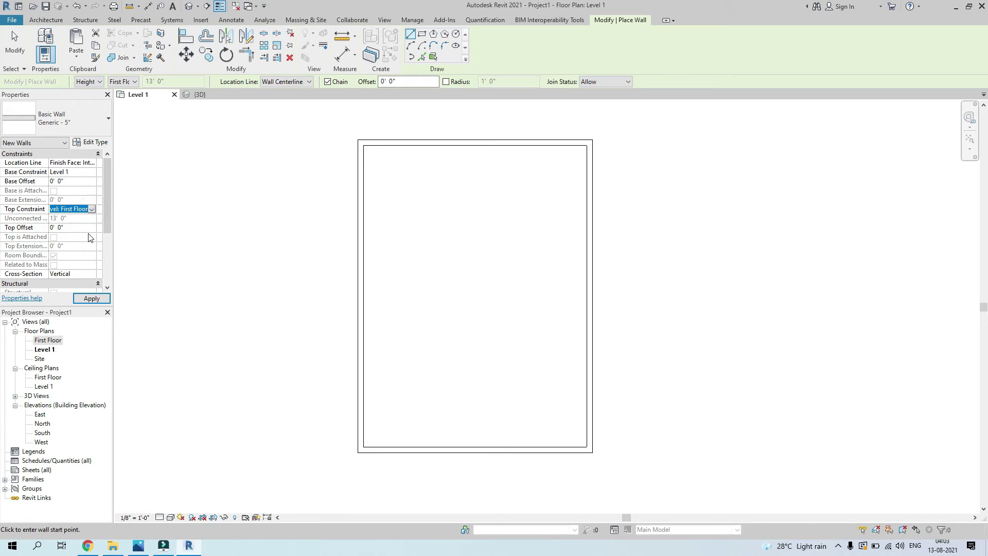
{"action": "scroll", "coordinate": [75, 278], "scroll_direction": "down", "scroll_amount": 3}
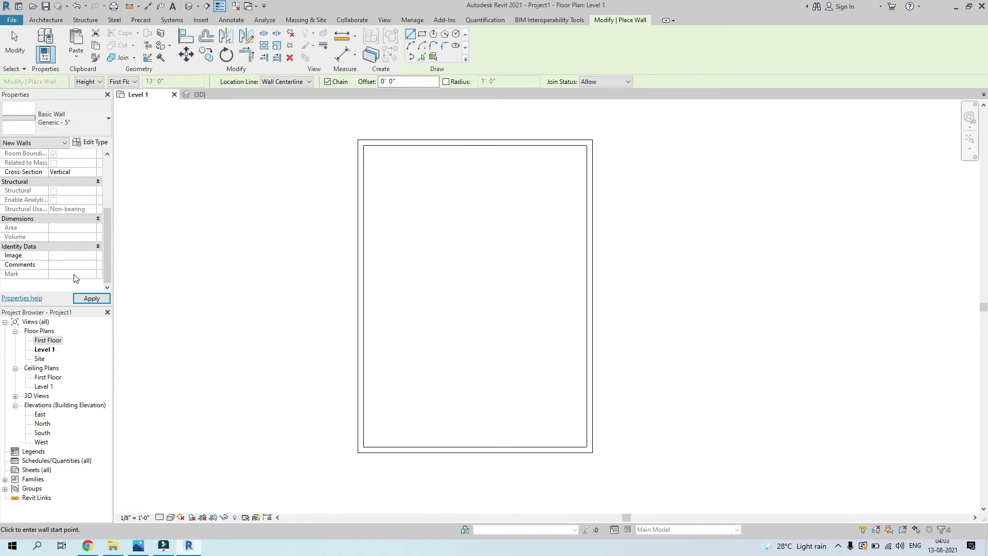
{"action": "left_click", "coordinate": [82, 297]}
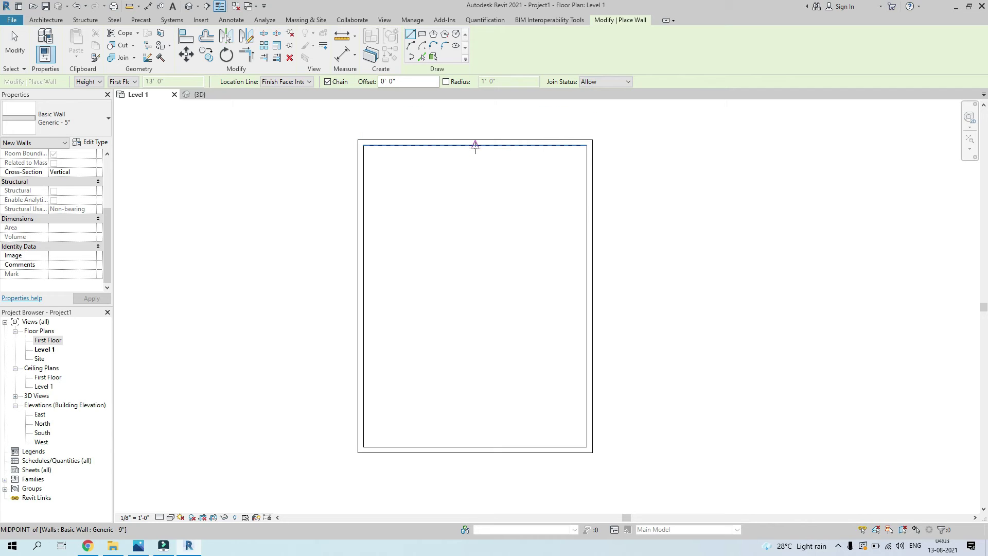
Draw a vertical partition wall about 9' long down from the midpoint of the upper outer wall's inner face.
{"action": "left_click", "coordinate": [475, 148]}
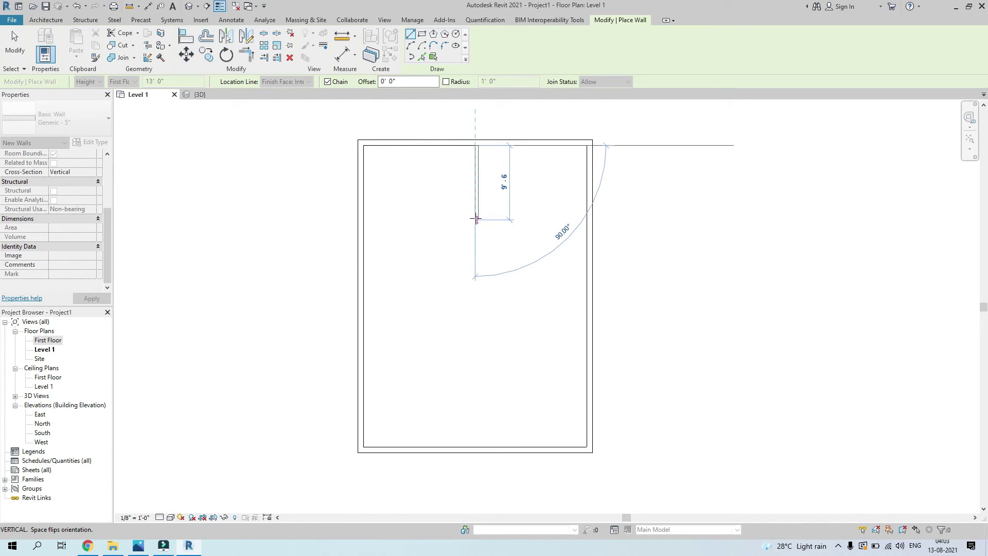
{"action": "left_click", "coordinate": [476, 216]}
{"action": "key", "text": "Escape"}
{"action": "key", "text": "Escape"}
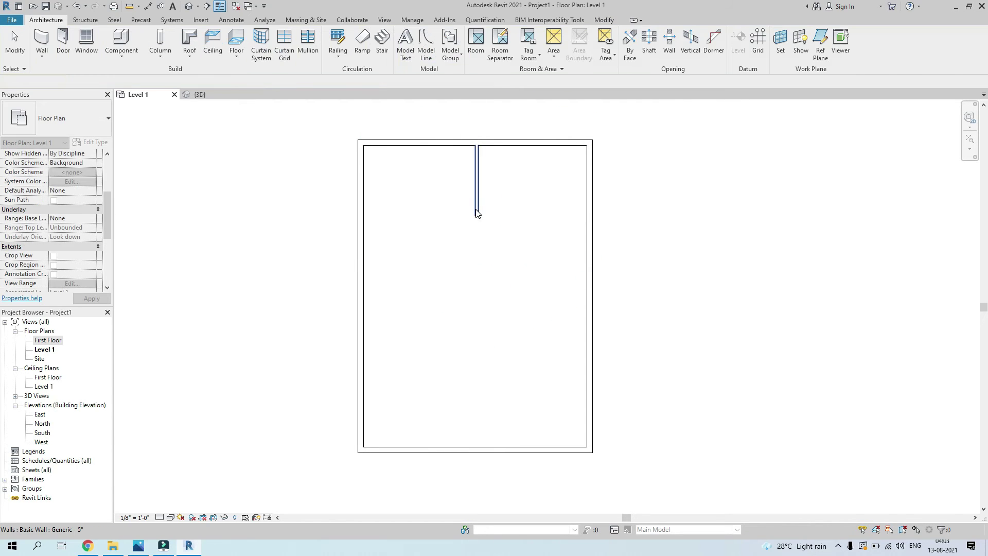
{"action": "key", "text": "d"}
{"action": "key", "text": "i"}
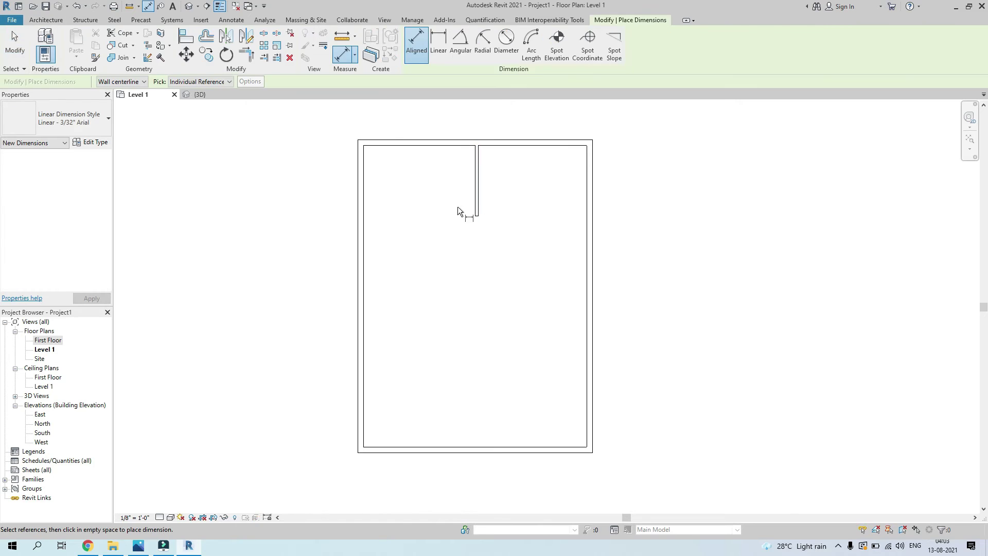
{"action": "key", "text": "Escape"}
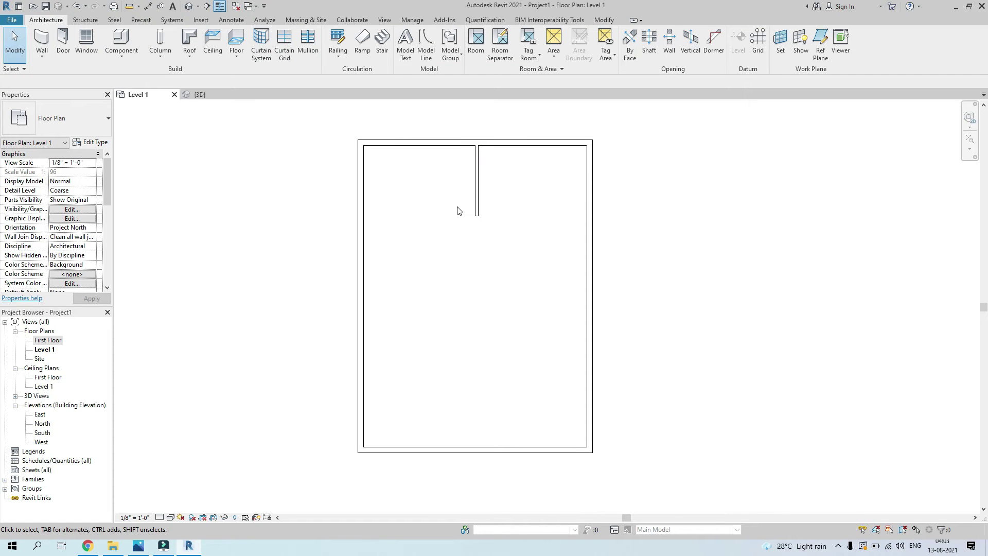
Place an aligned dimension between the centerlines of the left outer wall and the partition wall.
{"action": "left_click", "coordinate": [237, 21]}
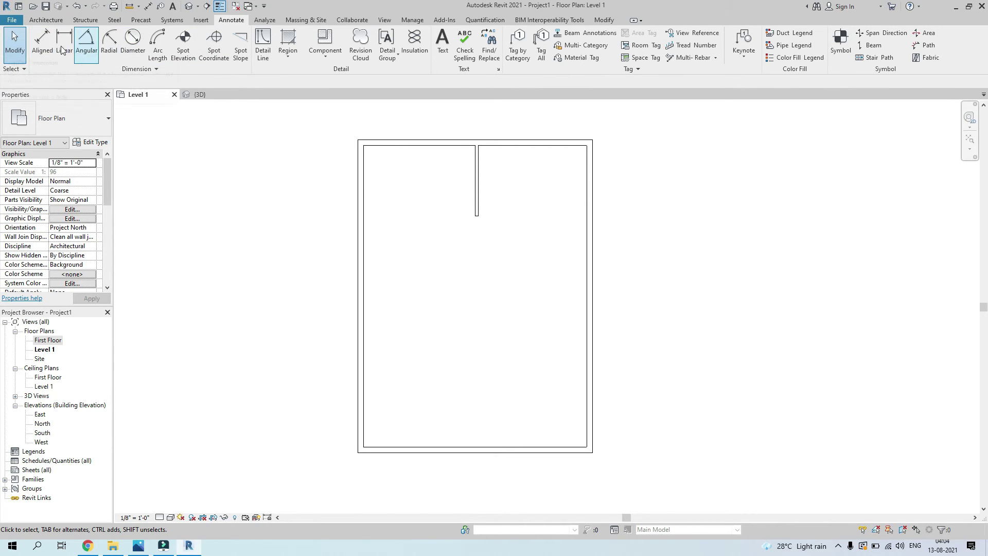
{"action": "left_click", "coordinate": [42, 49]}
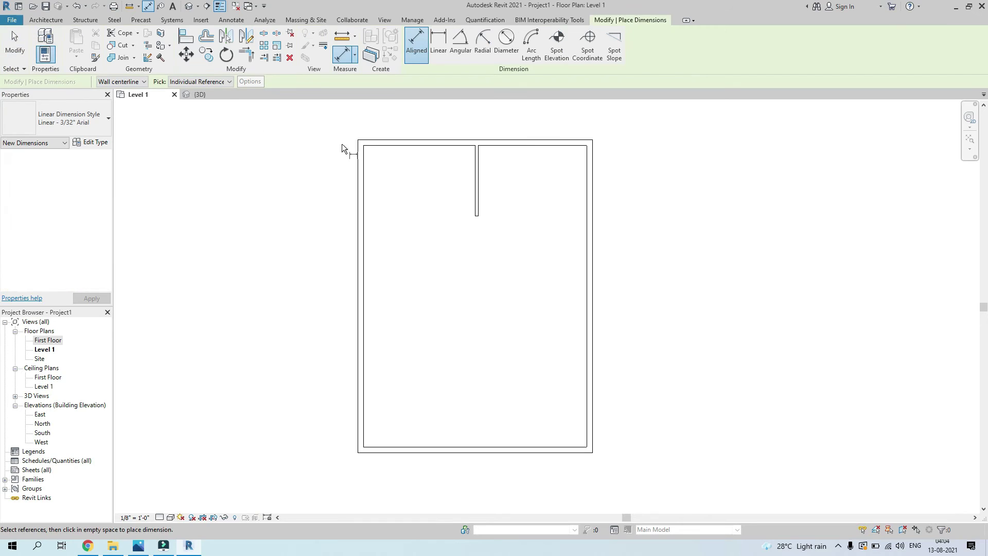
{"action": "scroll", "coordinate": [358, 162], "scroll_direction": "up", "scroll_amount": 3}
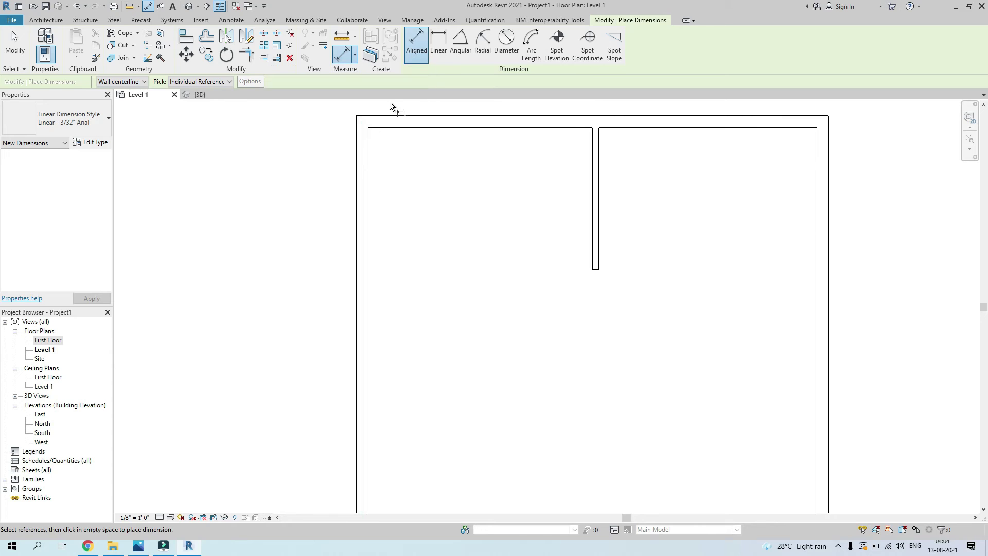
{"action": "left_click", "coordinate": [363, 167]}
{"action": "left_click", "coordinate": [597, 178]}
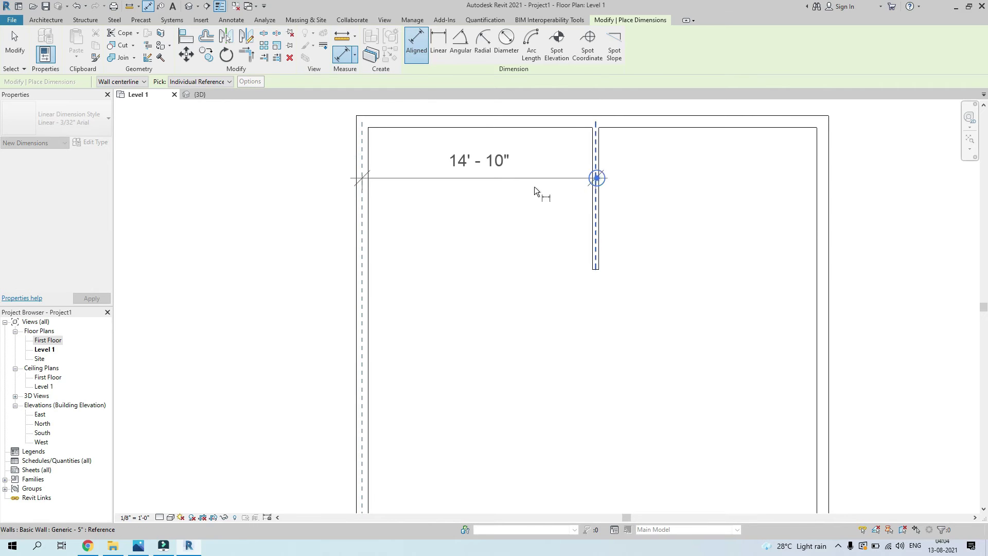
{"action": "left_click", "coordinate": [507, 193]}
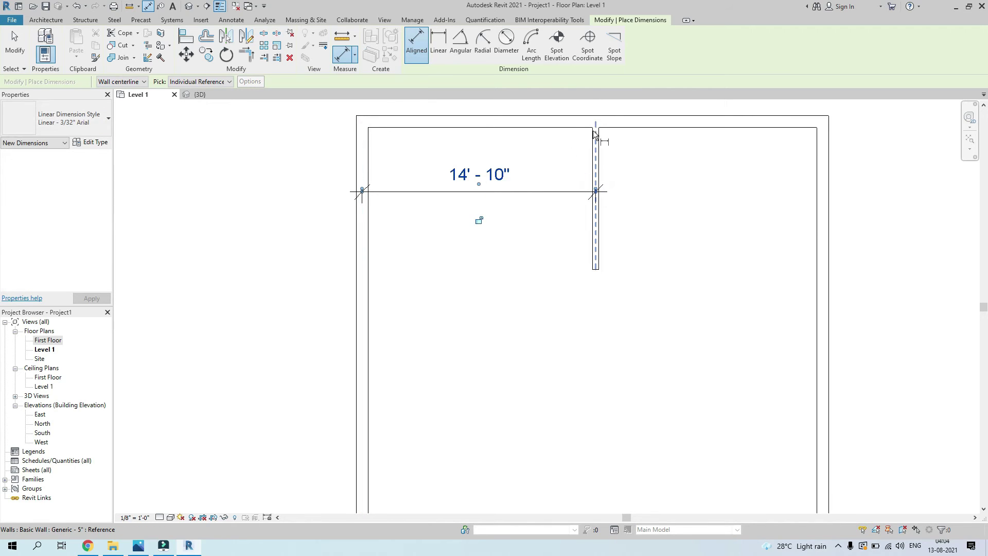
Place an aligned dimension below it, from the left outer wall's inner face to the partition wall's facing side.
{"action": "scroll", "coordinate": [591, 134], "scroll_direction": "up", "scroll_amount": 2}
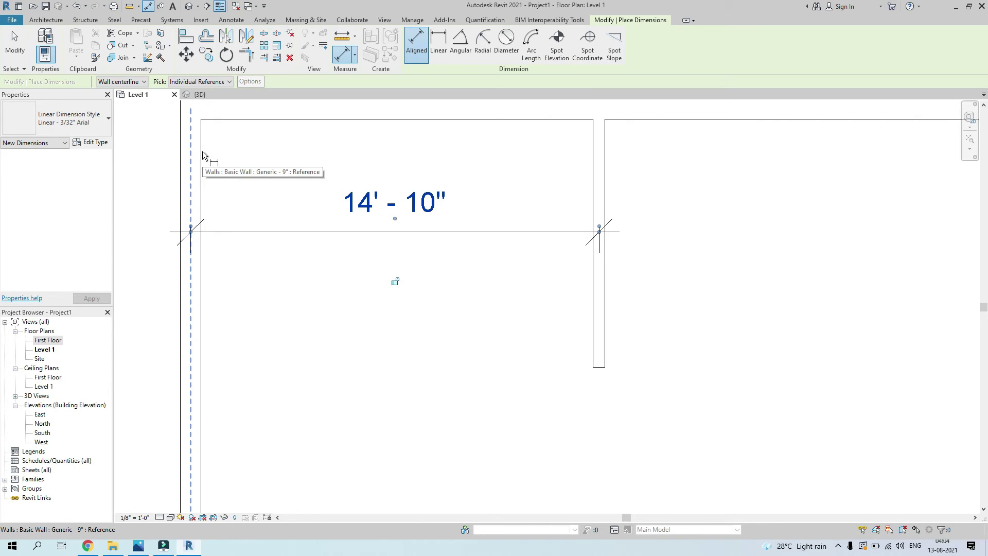
{"action": "key", "text": "Tab"}
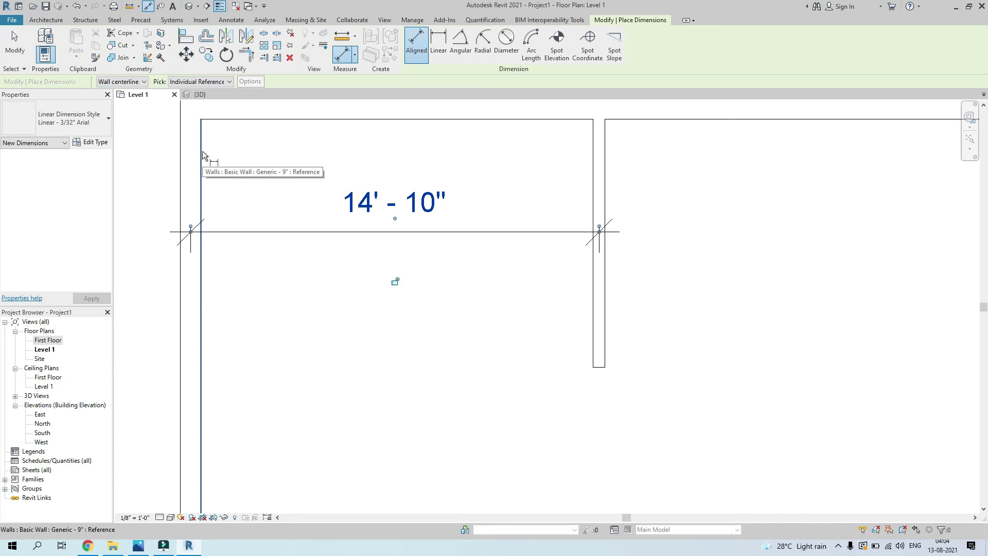
{"action": "left_click", "coordinate": [203, 153]}
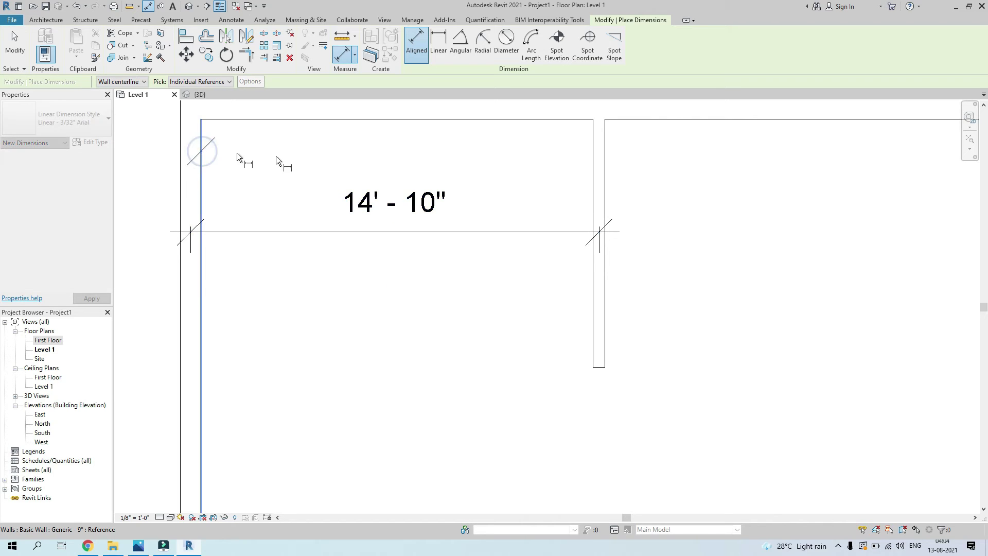
{"action": "left_click", "coordinate": [591, 155]}
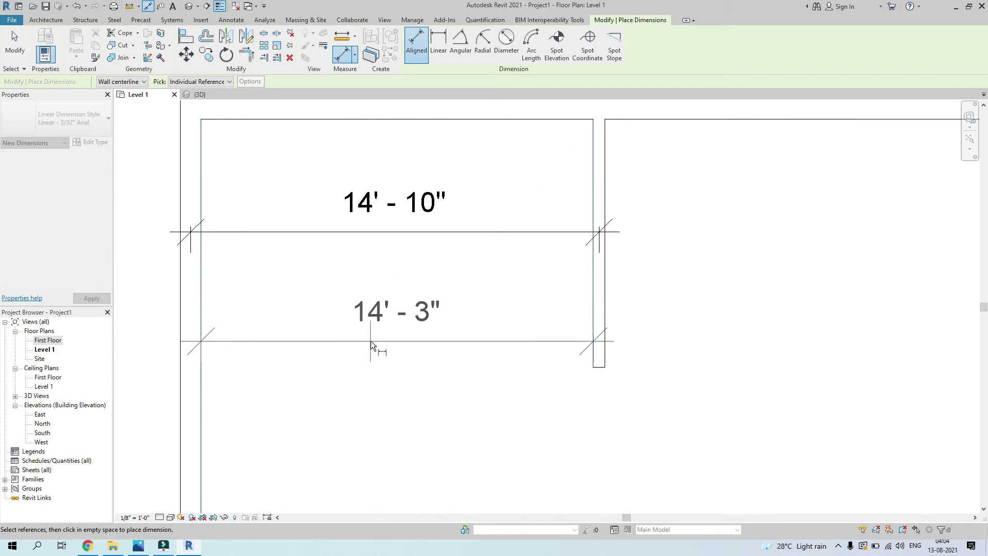
{"action": "left_click", "coordinate": [370, 340]}
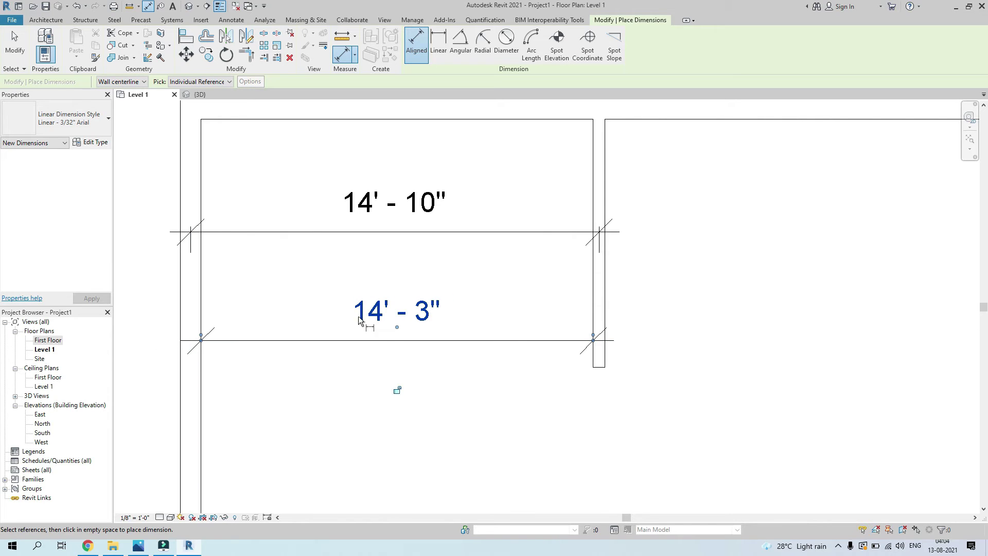
{"action": "scroll", "coordinate": [430, 308], "scroll_direction": "down", "scroll_amount": 2}
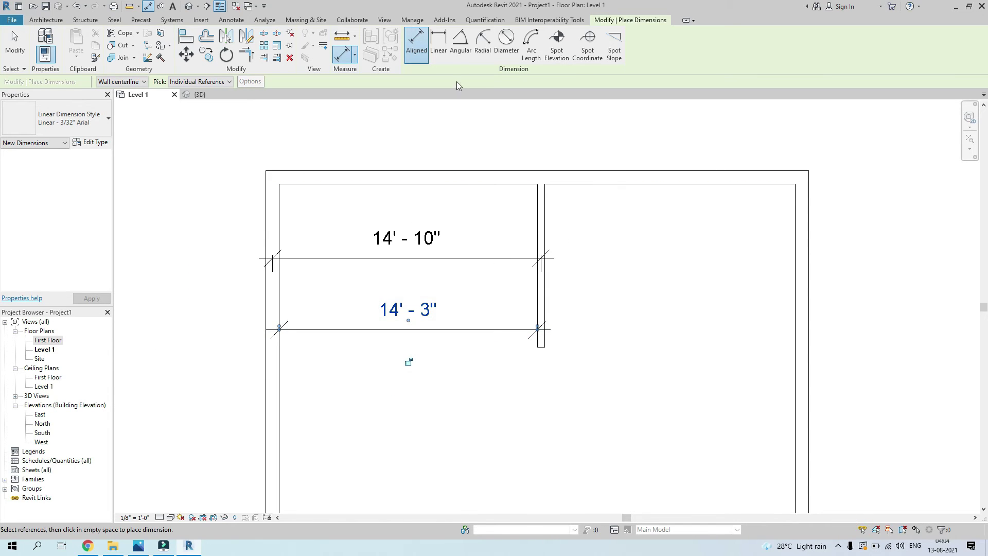
Try an angular dimension between the inner faces of the left and upper outer walls at their corner.
{"action": "left_click", "coordinate": [444, 48]}
{"action": "left_click", "coordinate": [466, 50]}
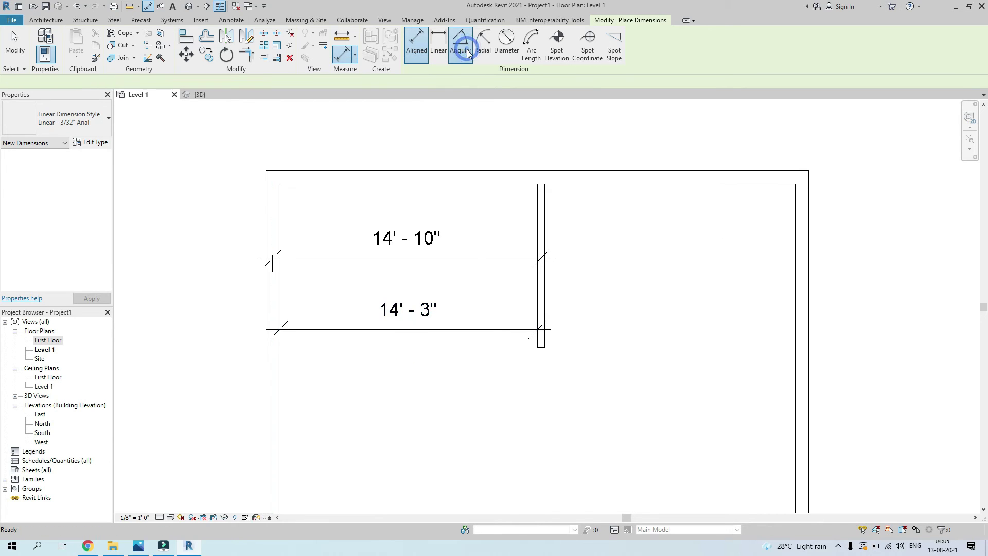
{"action": "left_click", "coordinate": [279, 206]}
{"action": "left_click", "coordinate": [304, 184]}
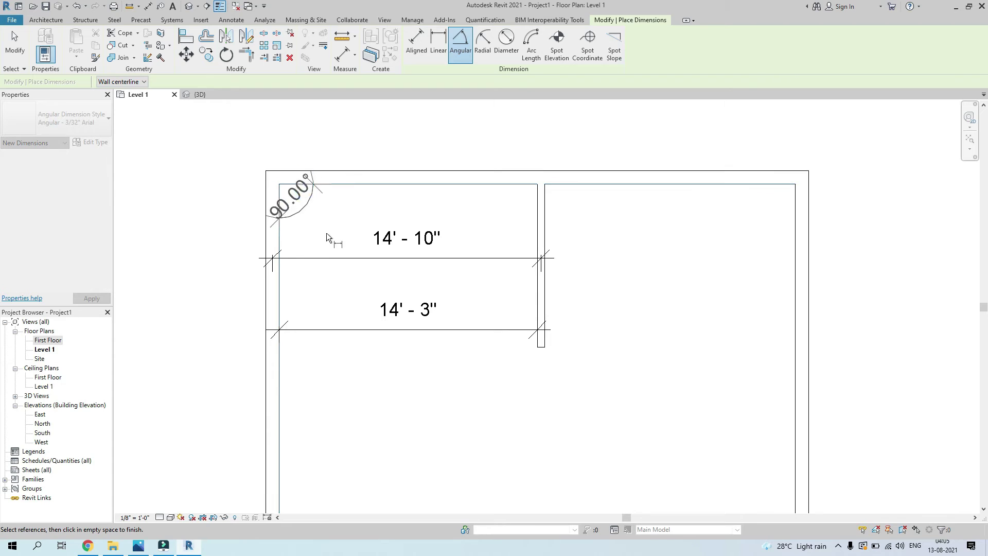
{"action": "key", "text": "Escape"}
{"action": "key", "text": "Escape"}
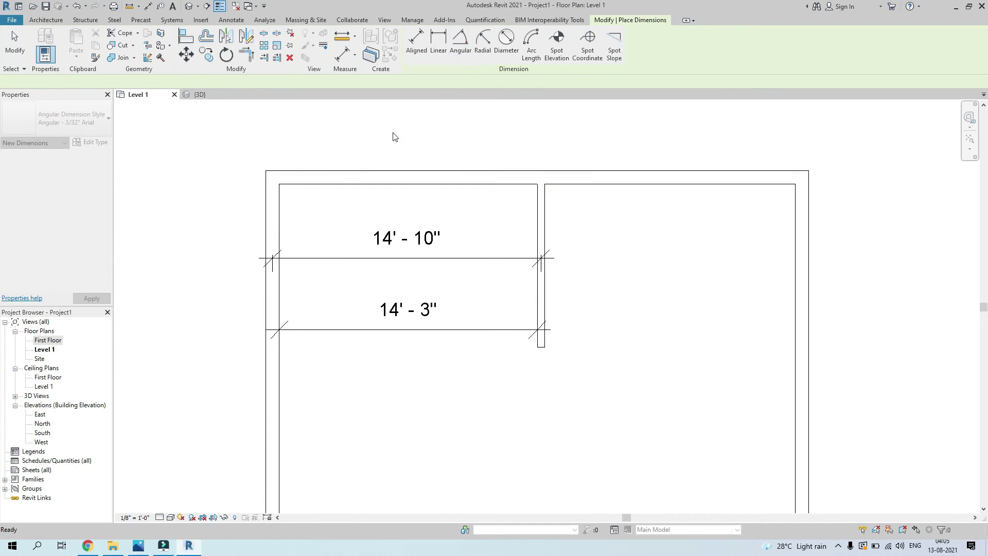
{"action": "left_click", "coordinate": [461, 44]}
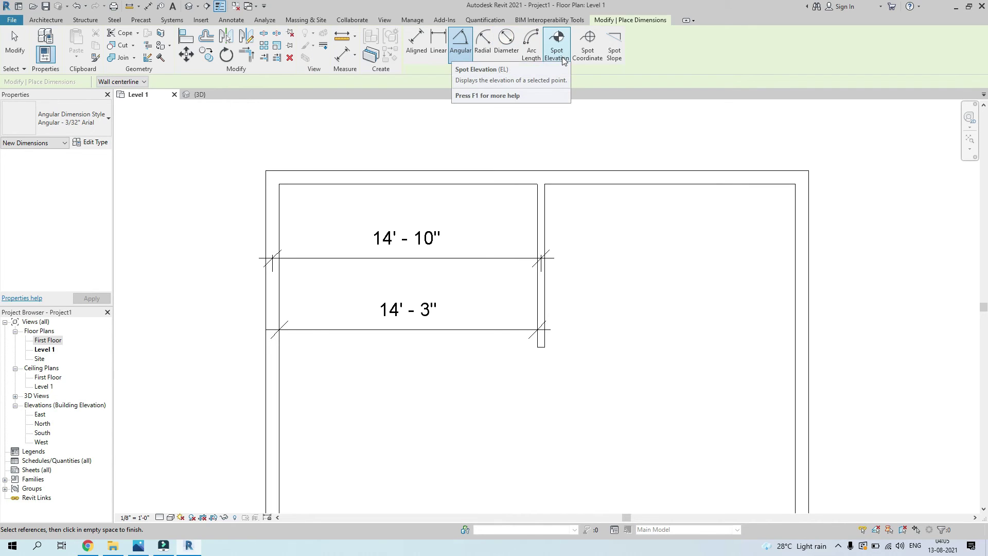
Switch to the 3D view of the walls and end the angular dimension command.
{"action": "left_click", "coordinate": [228, 94]}
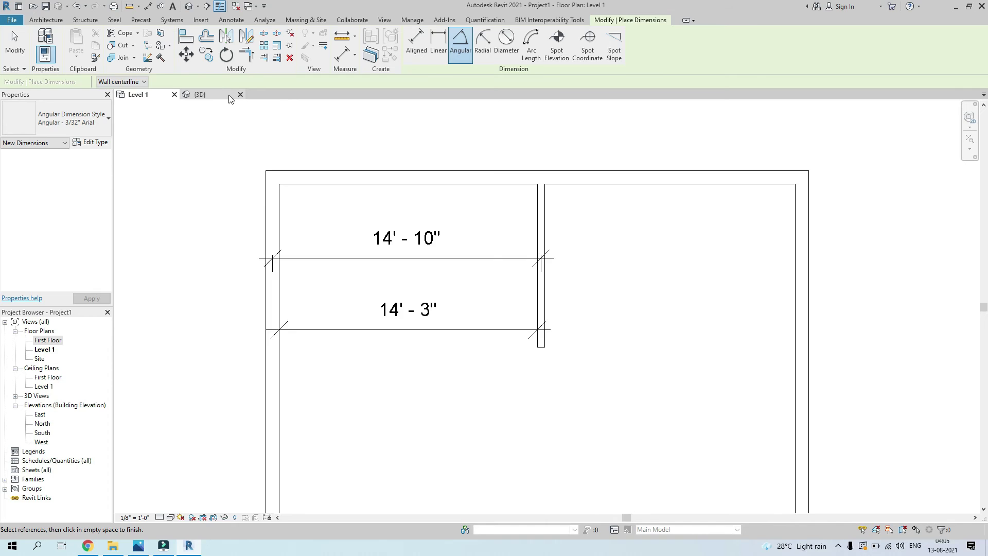
{"action": "scroll", "coordinate": [591, 229], "scroll_direction": "down", "scroll_amount": 3}
{"action": "mouse_move", "coordinate": [664, 256]}
{"action": "middle_mouse_down", "text": "shift"}
{"action": "mouse_move", "coordinate": [686, 280]}
{"action": "mouse_move", "coordinate": [656, 286]}
{"action": "mouse_move", "coordinate": [668, 259]}
{"action": "middle_mouse_up", "text": "shift"}
{"action": "scroll", "coordinate": [716, 276], "scroll_direction": "up", "scroll_amount": 5}
{"action": "key", "text": "Escape"}
{"action": "key", "text": "Escape"}
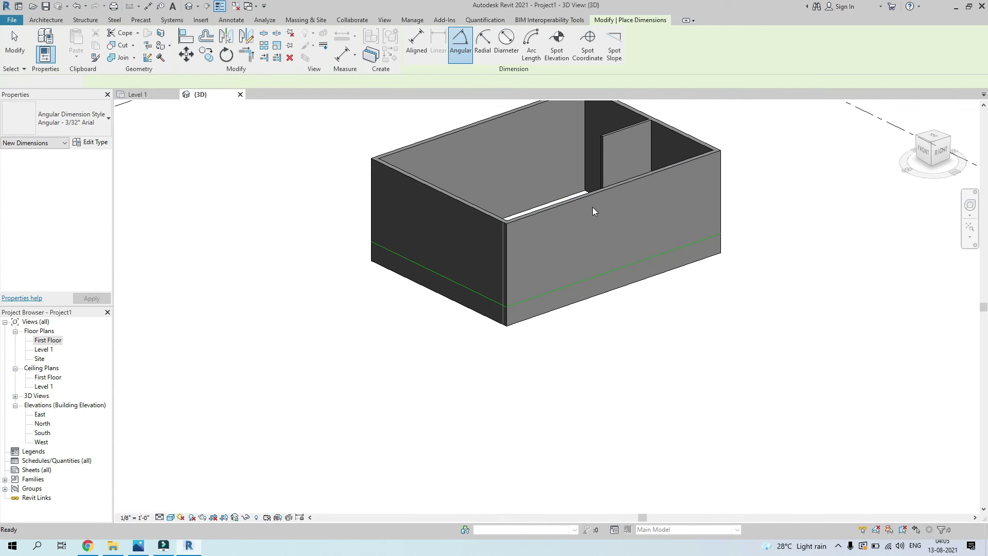
Place a spot elevation with a leader on the bottom edge of the long outer wall facing the viewer.
{"action": "left_click", "coordinate": [579, 204]}
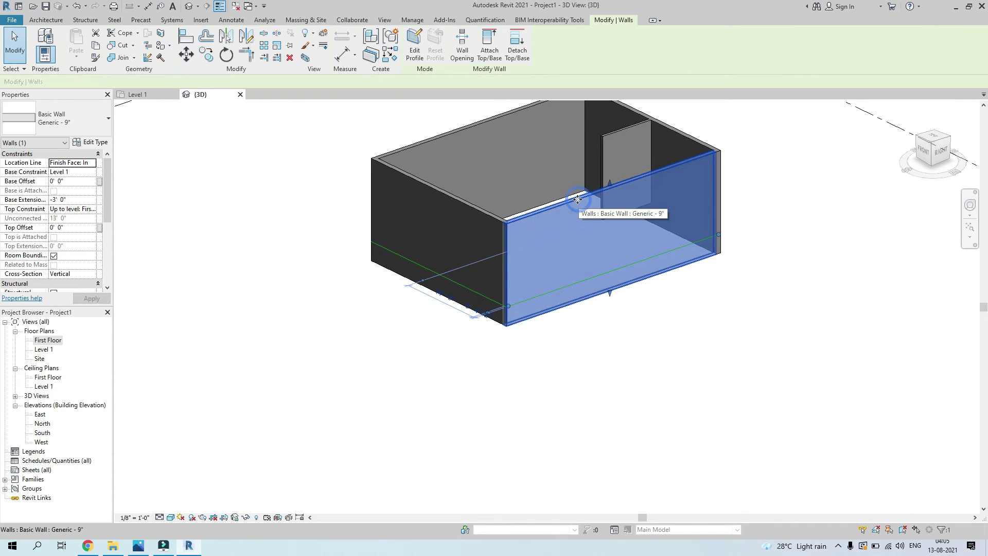
{"action": "scroll", "coordinate": [548, 236], "scroll_direction": "up", "scroll_amount": 3}
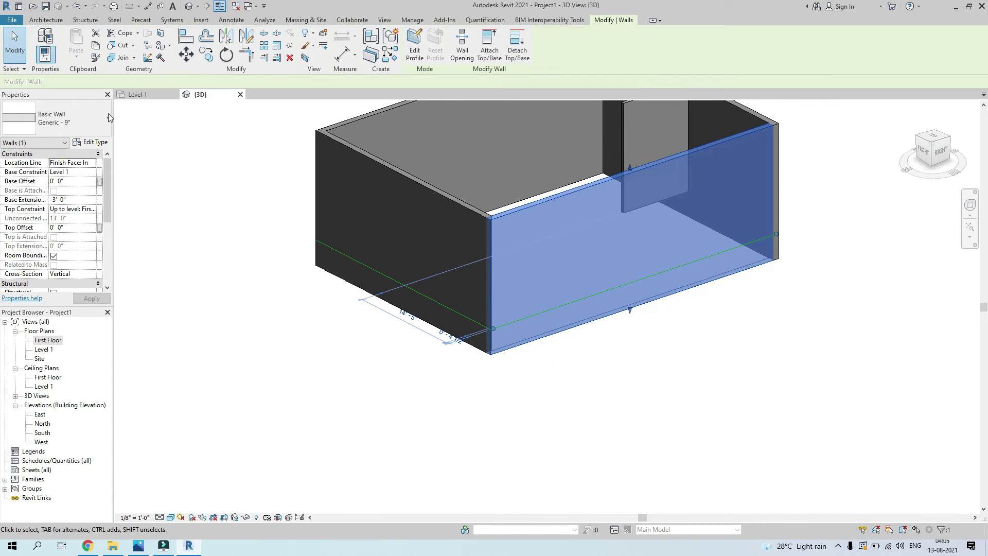
{"action": "left_click", "coordinate": [231, 20]}
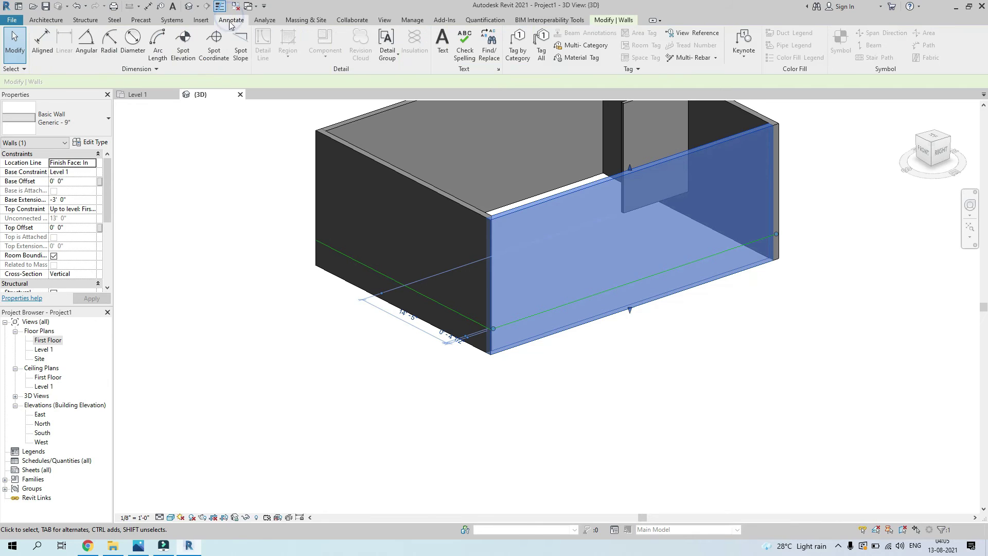
{"action": "left_click", "coordinate": [181, 41]}
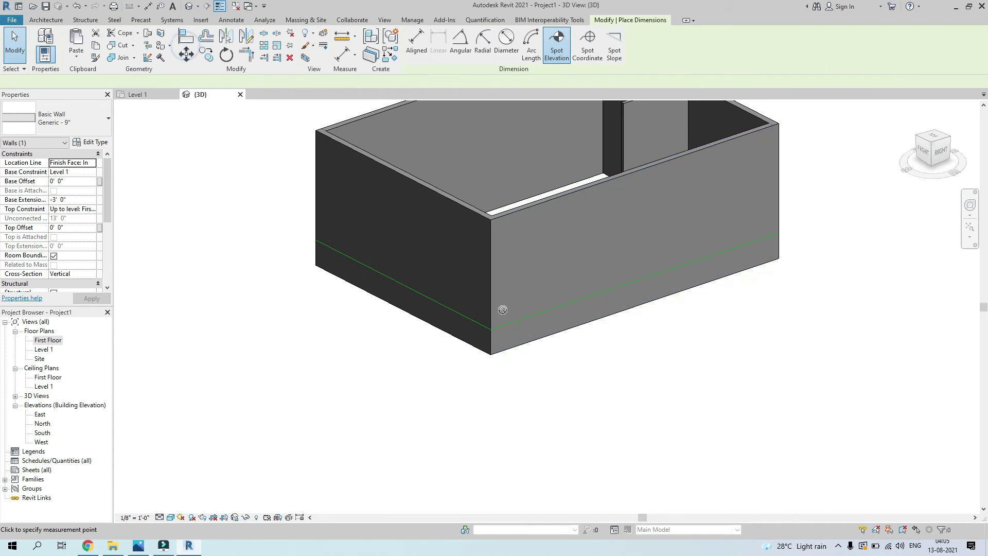
{"action": "left_click", "coordinate": [539, 339]}
{"action": "left_click", "coordinate": [581, 399]}
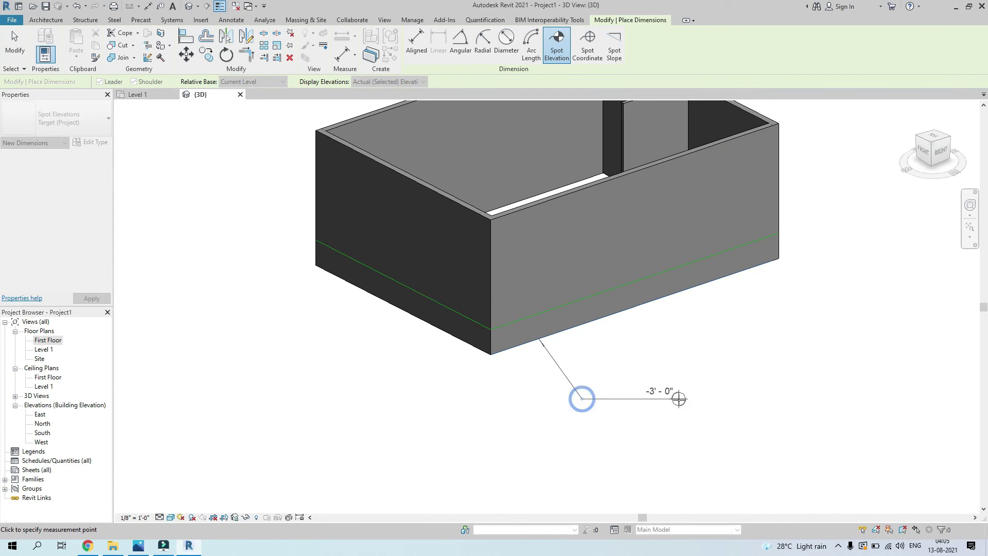
{"action": "scroll", "coordinate": [678, 399], "scroll_direction": "up", "scroll_amount": 4}
{"action": "left_click", "coordinate": [678, 399]}
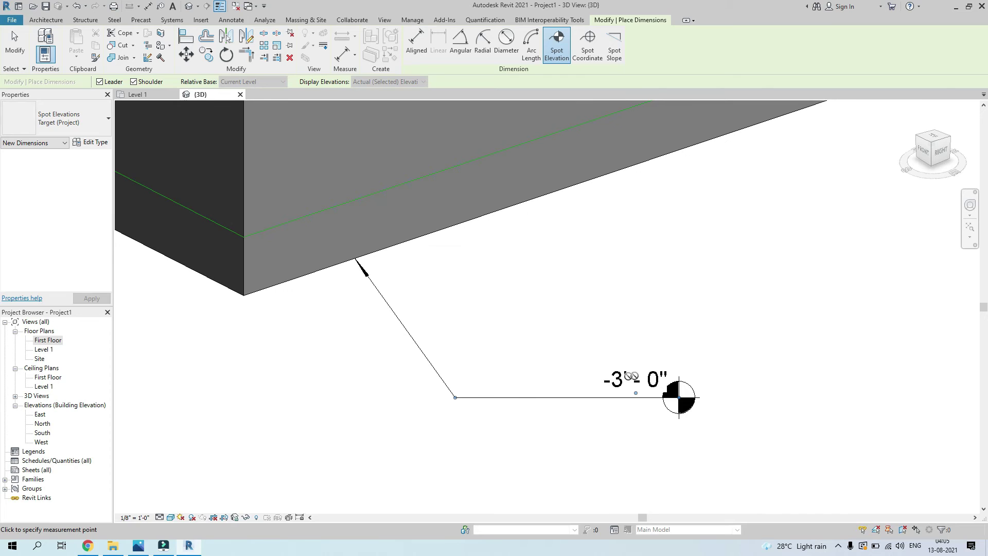
Place a spot elevation with a leader on the green Level 1 line of the same wall.
{"action": "scroll", "coordinate": [629, 385], "scroll_direction": "down", "scroll_amount": 3}
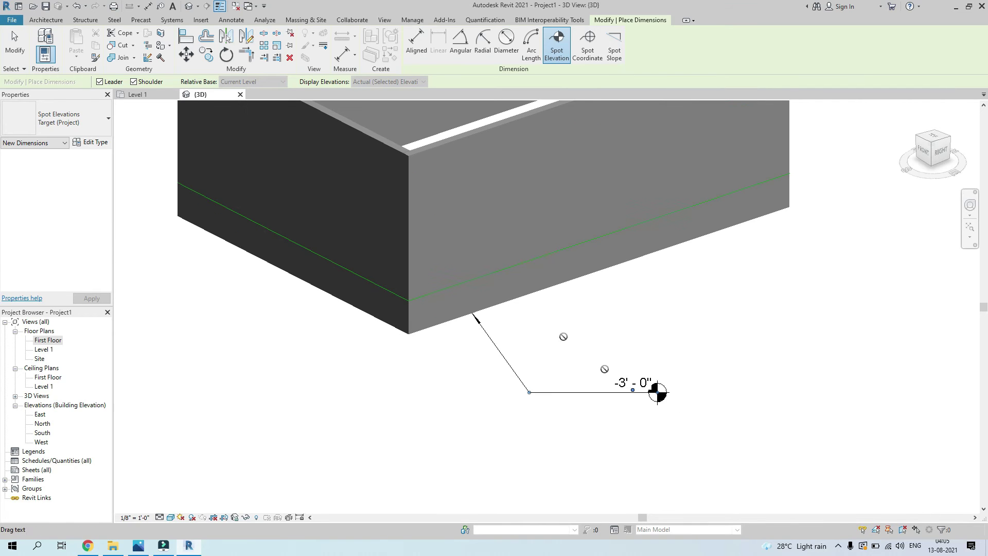
{"action": "left_click", "coordinate": [516, 265]}
{"action": "left_click", "coordinate": [566, 332]}
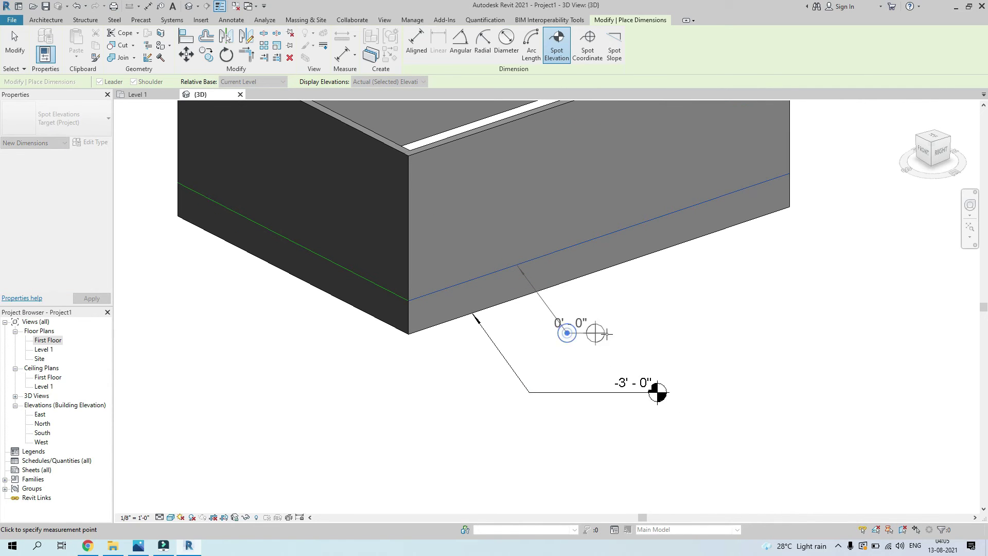
{"action": "left_click", "coordinate": [658, 334]}
Place a third spot elevation with a leader on the top edge of the same wall.
{"action": "scroll", "coordinate": [614, 333], "scroll_direction": "down", "scroll_amount": 3}
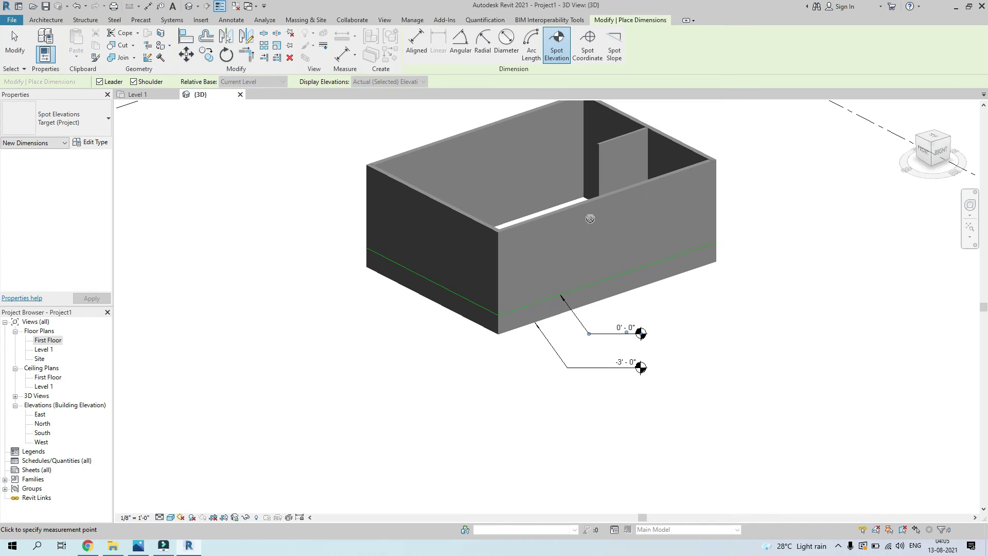
{"action": "left_click", "coordinate": [566, 208]}
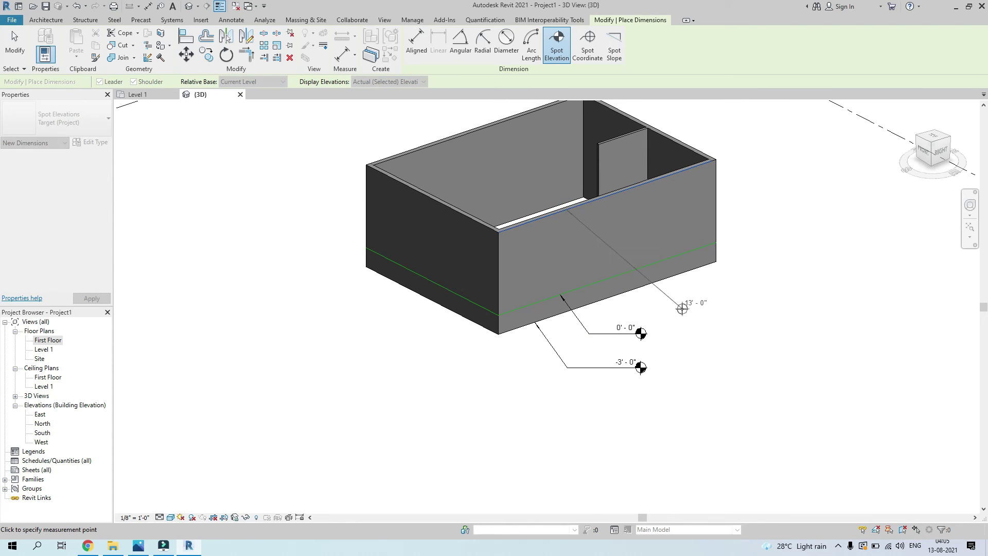
{"action": "left_click", "coordinate": [612, 314]}
{"action": "left_click", "coordinate": [649, 315]}
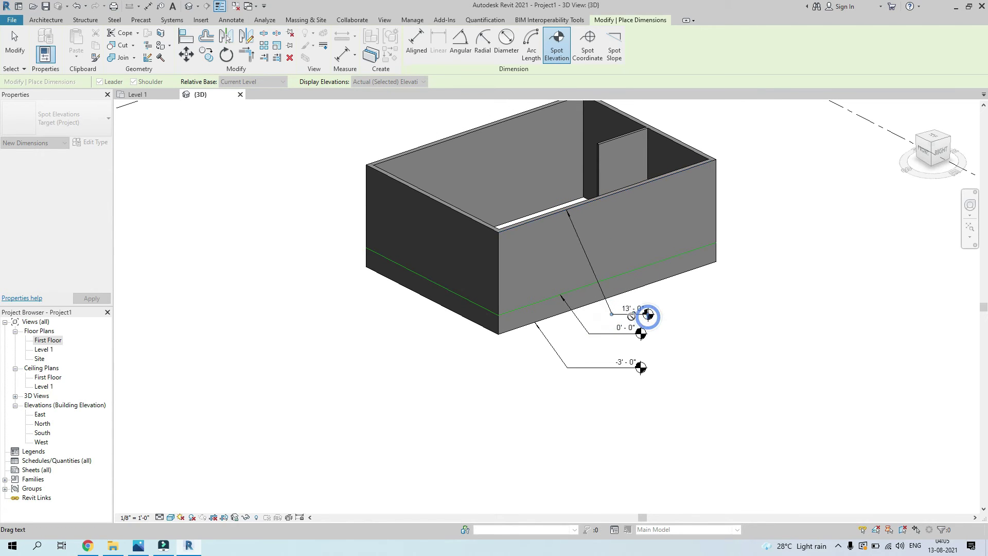
{"action": "scroll", "coordinate": [631, 317], "scroll_direction": "up", "scroll_amount": 2}
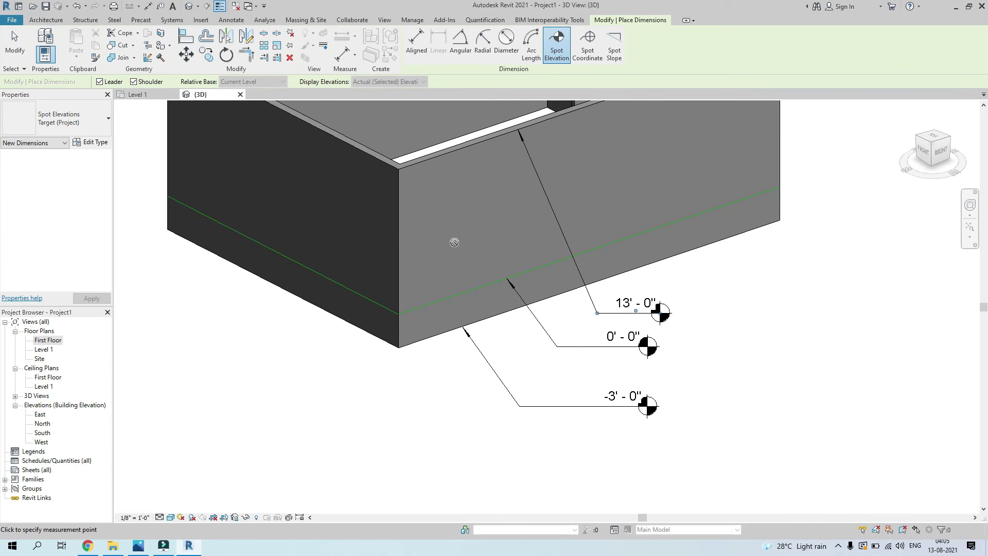
{"action": "scroll", "coordinate": [454, 242], "scroll_direction": "down", "scroll_amount": 4}
{"action": "scroll", "coordinate": [488, 220], "scroll_direction": "up", "scroll_amount": 2}
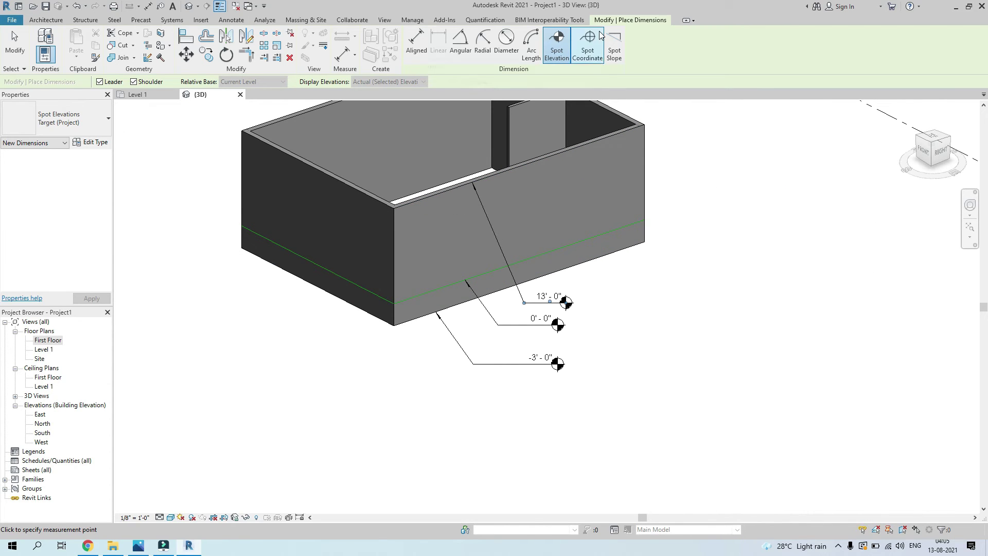
Switch to the Level 1 floor plan and check the spot elevation preview at the walls' lower-left corner.
{"action": "left_click", "coordinate": [137, 95]}
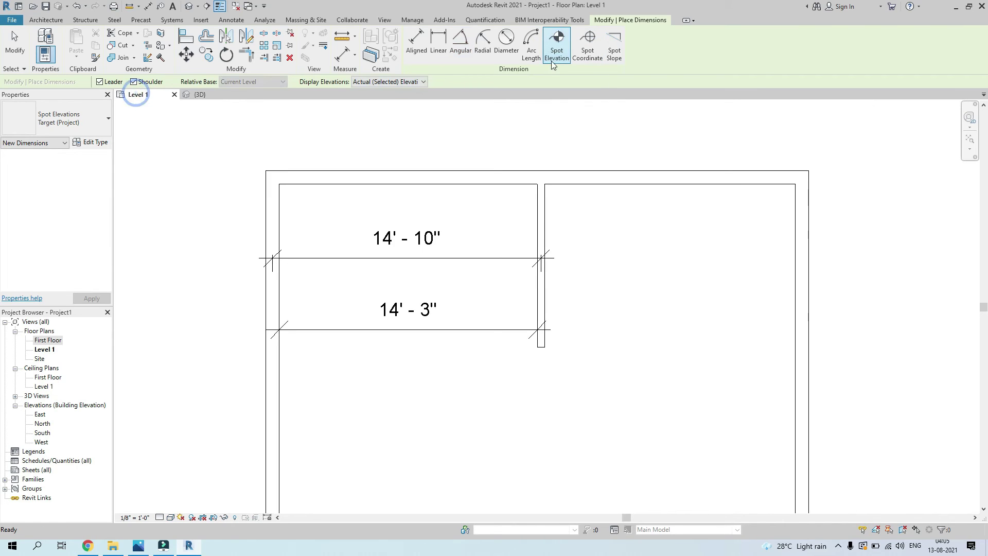
{"action": "scroll", "coordinate": [609, 115], "scroll_direction": "down", "scroll_amount": 3}
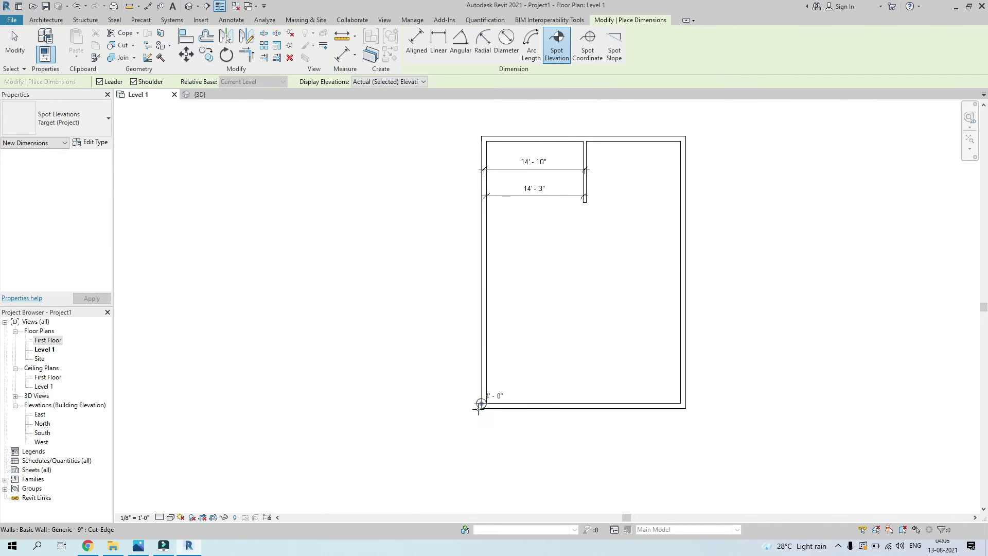
{"action": "scroll", "coordinate": [482, 405], "scroll_direction": "up", "scroll_amount": 2}
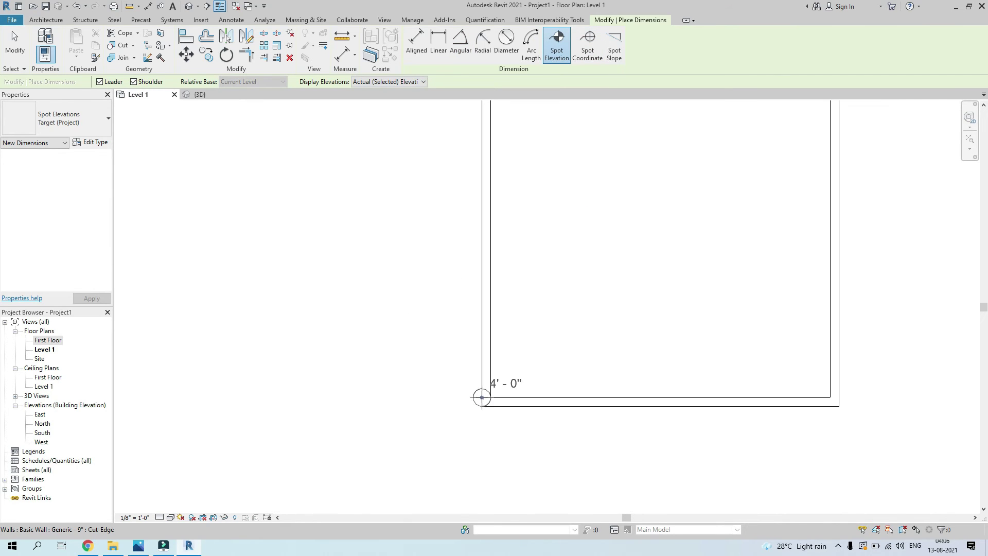
Preview the spot coordinate at the outer walls' lower-left corner and end the command without placing it.
{"action": "left_click", "coordinate": [587, 43]}
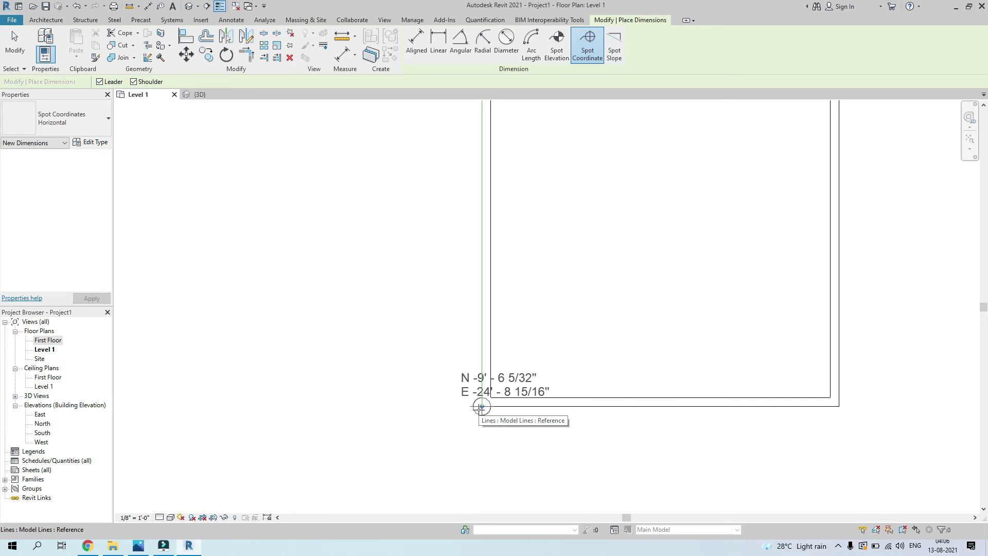
{"action": "scroll", "coordinate": [481, 406], "scroll_direction": "down", "scroll_amount": 6}
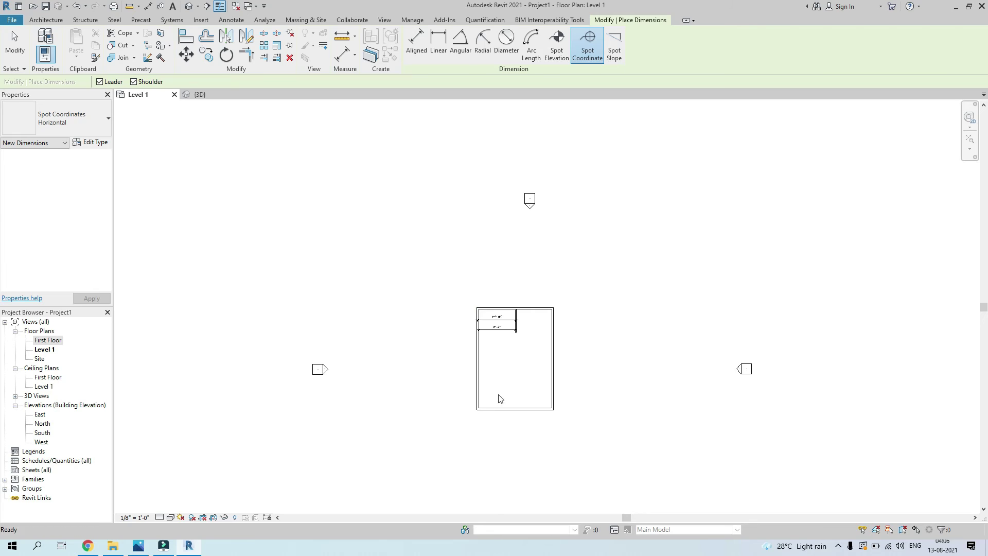
{"action": "key", "text": "Escape"}
{"action": "scroll", "coordinate": [498, 407], "scroll_direction": "up", "scroll_amount": 3}
{"action": "left_click_drag", "start_coordinate": [451, 184], "coordinate": [672, 375]}
{"action": "key", "text": "Escape"}
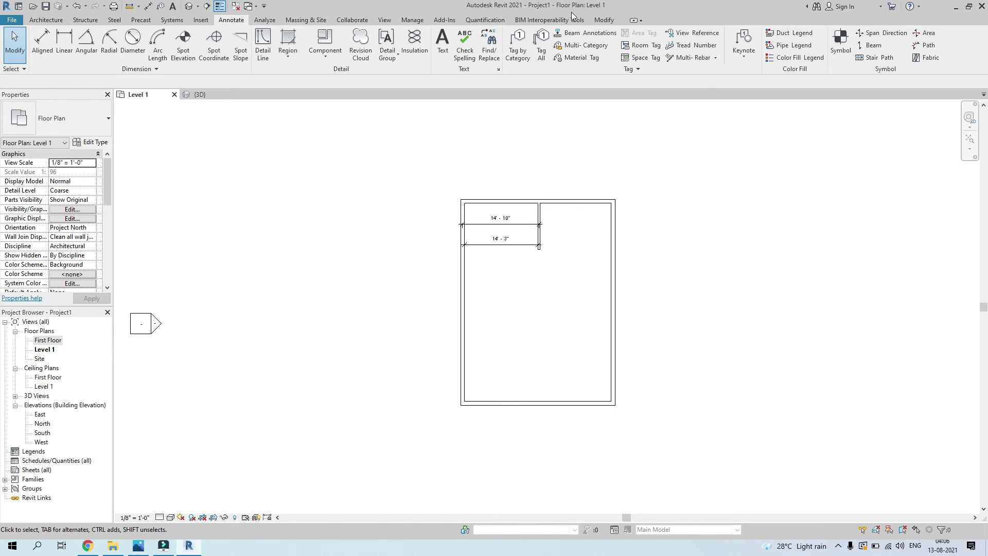
Restart the Spot Coordinate command, examine the lower-left outer corner's coordinates up close, and leave the command.
{"action": "left_click", "coordinate": [214, 50]}
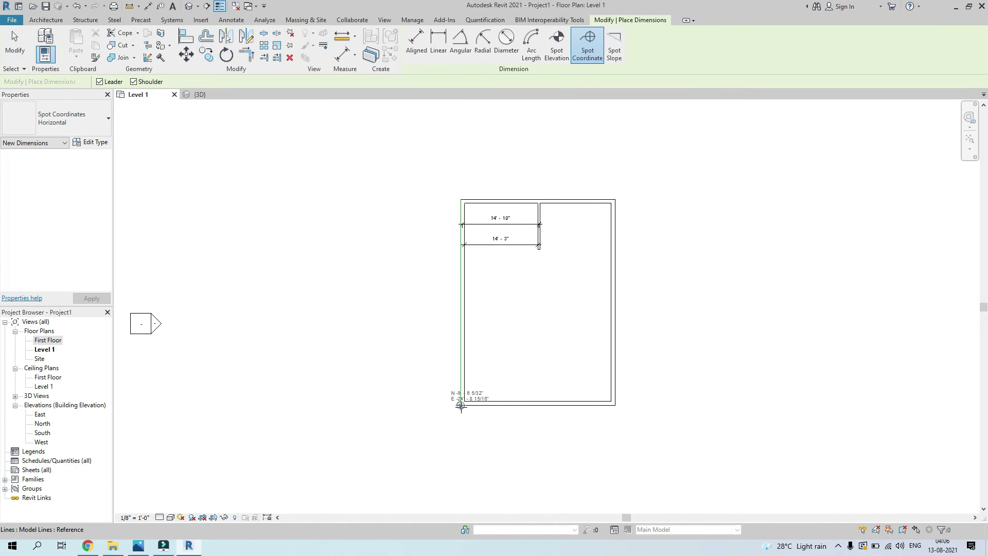
{"action": "scroll", "coordinate": [461, 405], "scroll_direction": "up", "scroll_amount": 8}
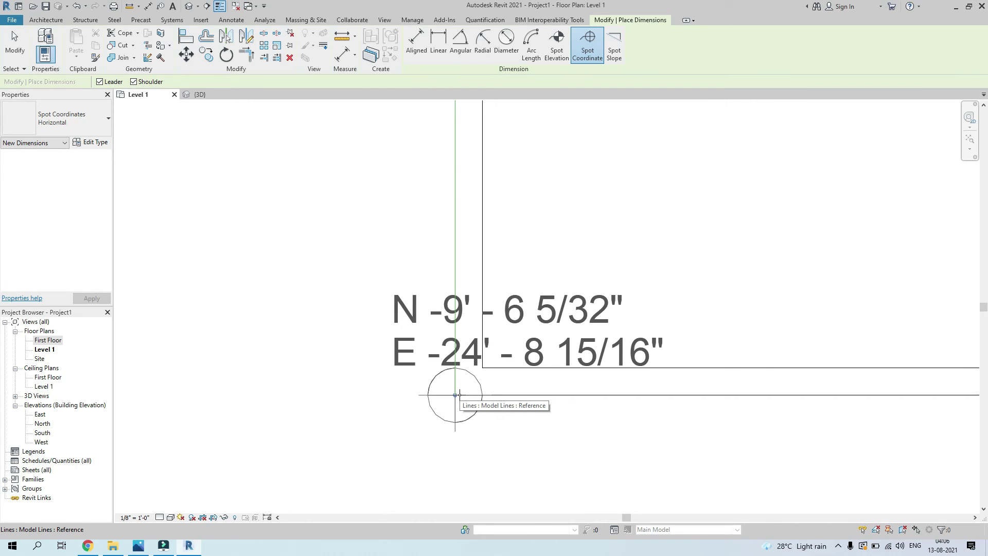
{"action": "scroll", "coordinate": [421, 400], "scroll_direction": "down", "scroll_amount": 6}
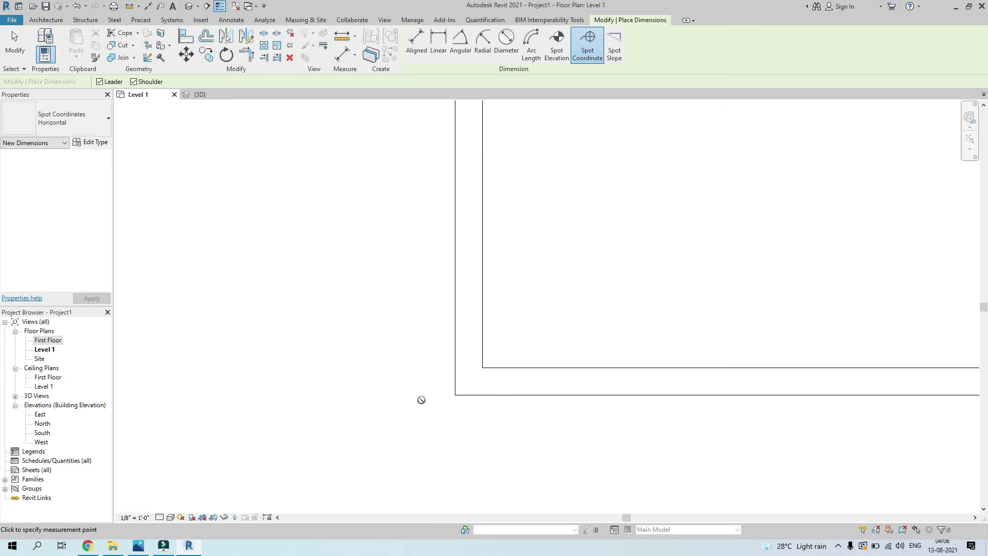
{"action": "scroll", "coordinate": [431, 399], "scroll_direction": "up", "scroll_amount": 3}
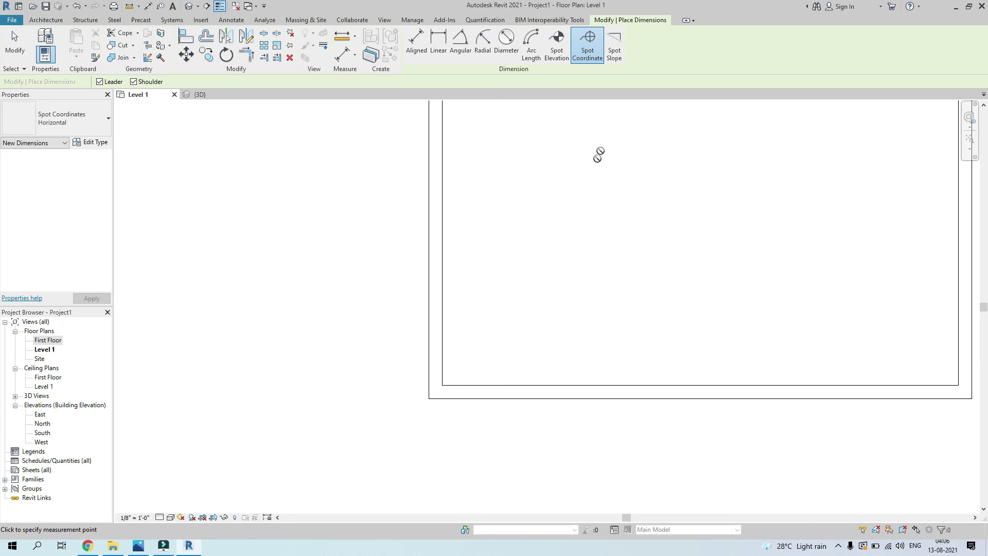
{"action": "scroll", "coordinate": [569, 322], "scroll_direction": "down", "scroll_amount": 8}
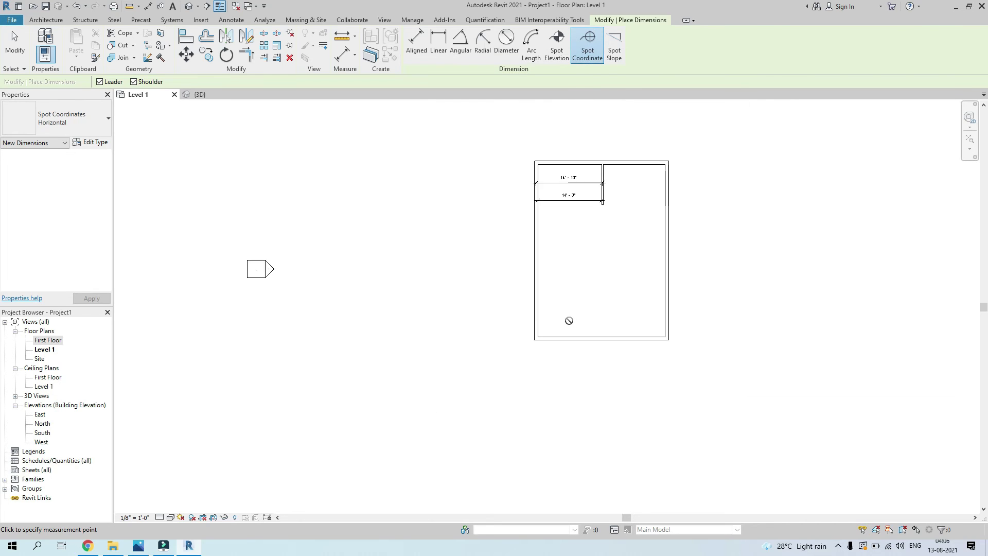
{"action": "key", "text": "Escape"}
{"action": "key", "text": "Escape"}
Delete the upper centerline dimension between the left outer wall and the partition wall.
{"action": "scroll", "coordinate": [581, 265], "scroll_direction": "up", "scroll_amount": 5}
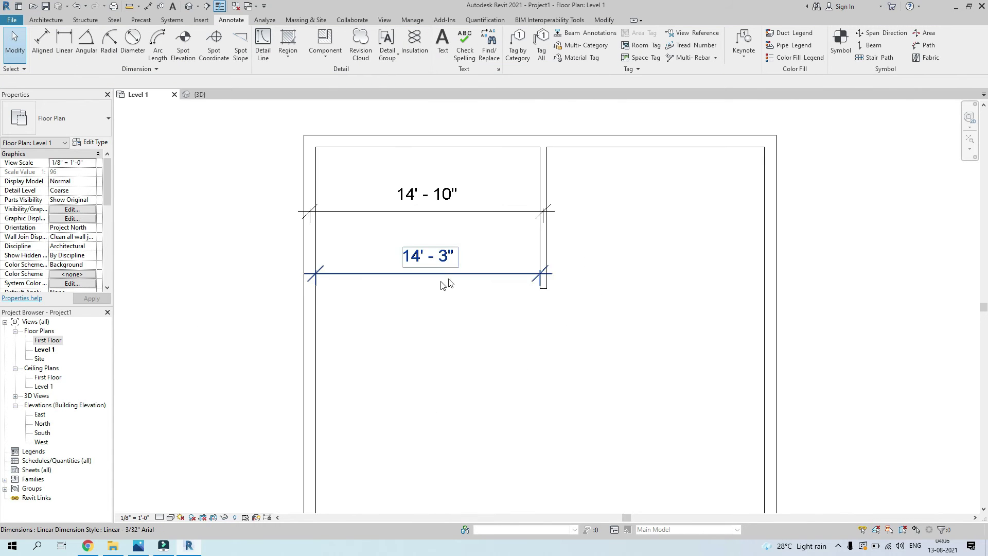
{"action": "left_click", "coordinate": [496, 216]}
{"action": "key", "text": "Delete"}
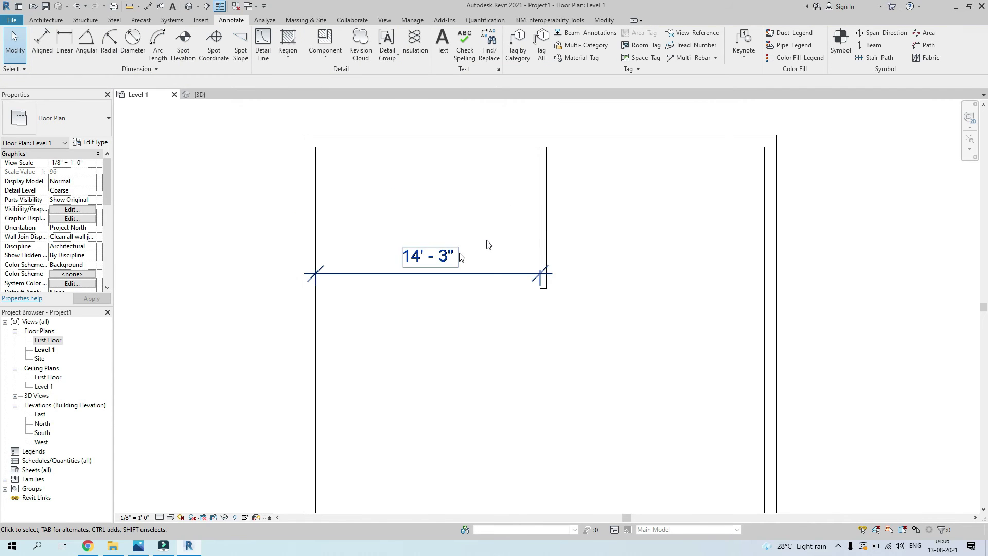
Set the dimension between the left outer wall's inner face and the partition wall to 10'.
{"action": "left_click", "coordinate": [543, 236]}
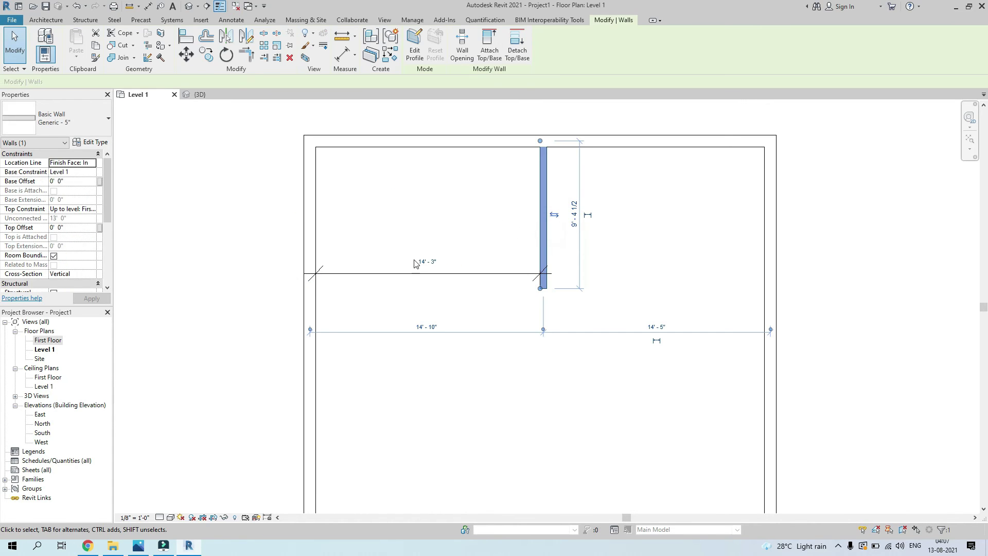
{"action": "left_click", "coordinate": [423, 256]}
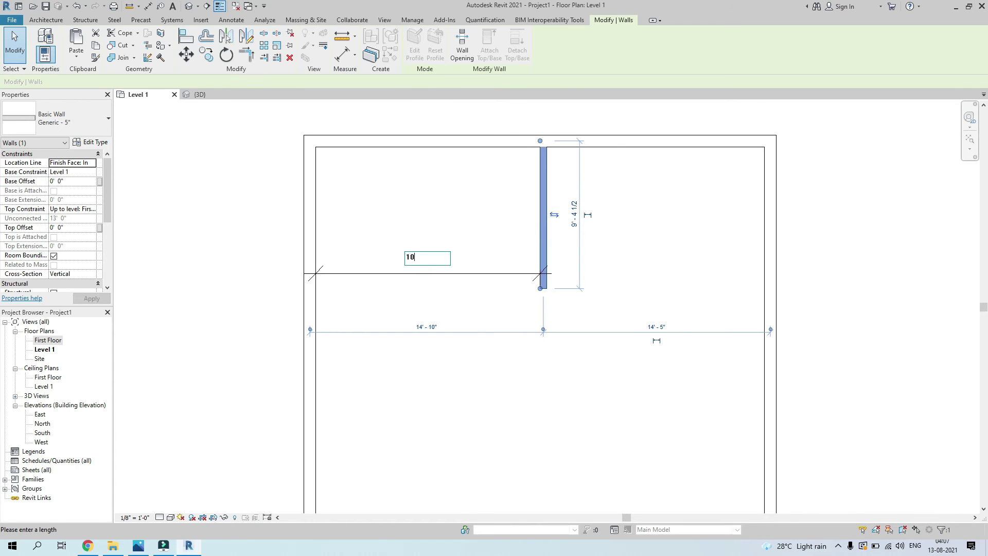
{"action": "key", "text": "Return"}
{"action": "left_click", "coordinate": [588, 161]}
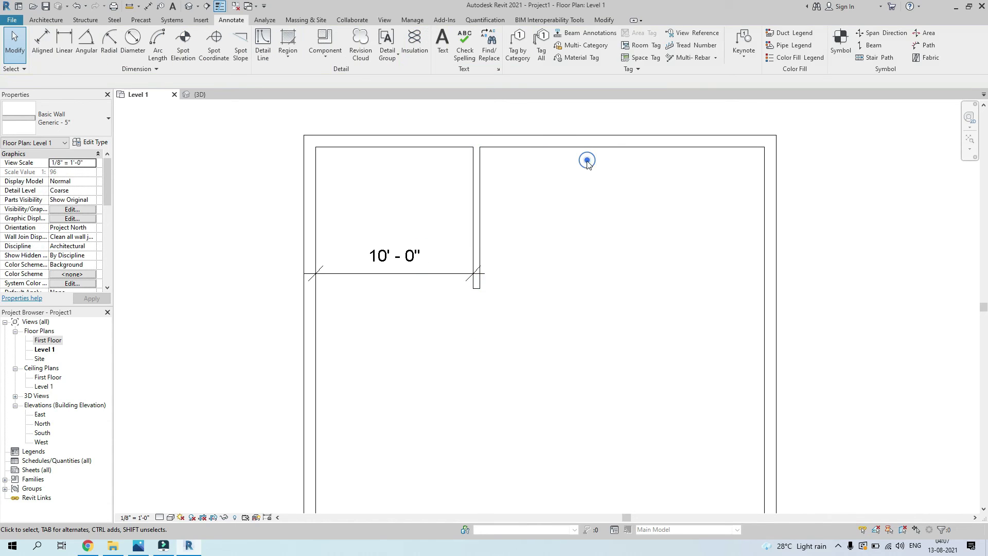
Reopen the partition wall's dimension value without changing it, and undo the last distance change.
{"action": "left_click", "coordinate": [474, 246]}
{"action": "left_click", "coordinate": [401, 263]}
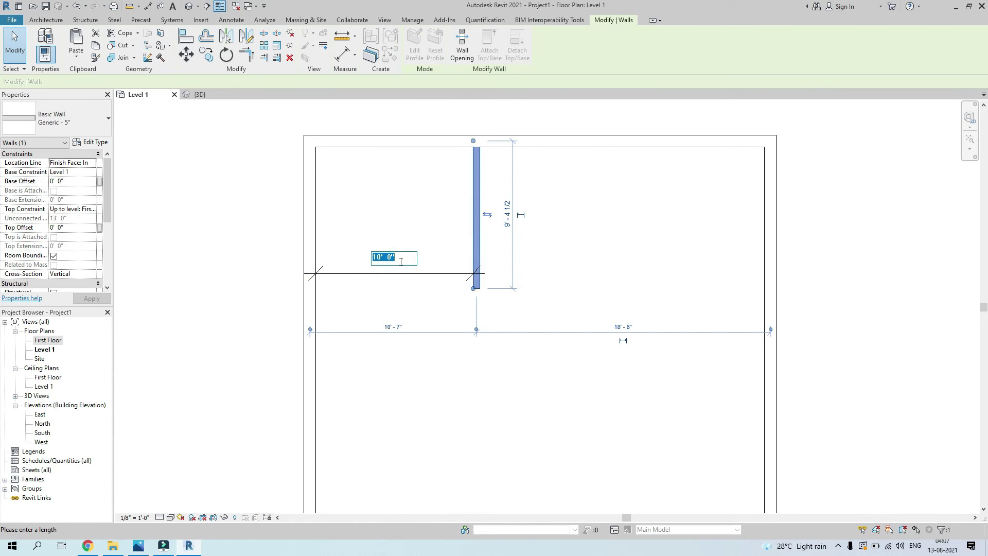
{"action": "left_click", "coordinate": [566, 259]}
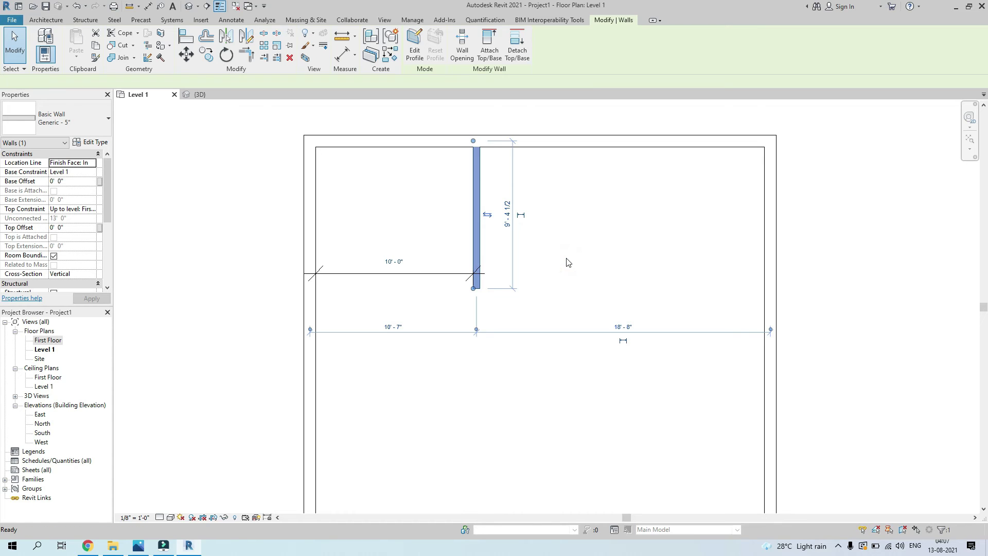
{"action": "left_click", "coordinate": [646, 277]}
{"action": "key", "text": "ctrl+z"}
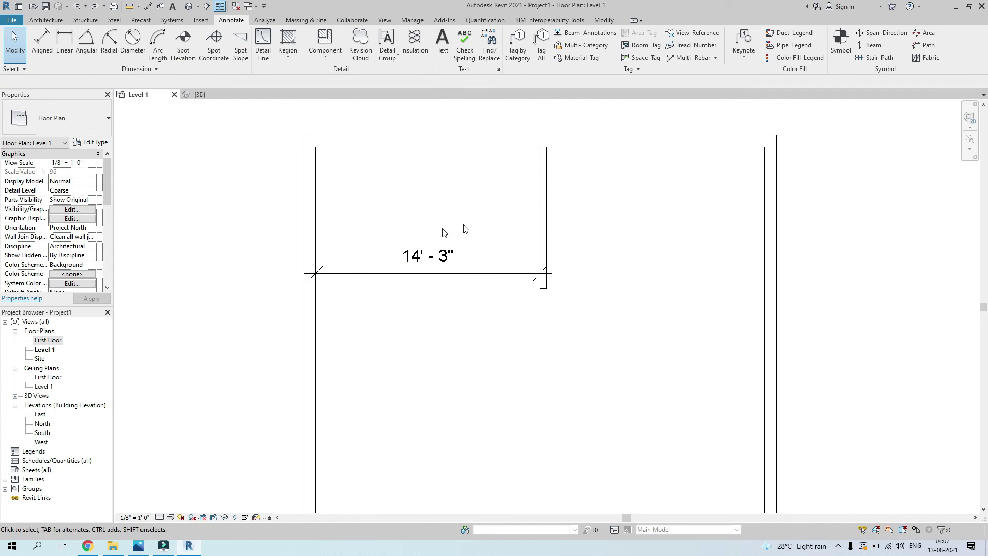
Set the dimension from the left outer wall's inner face to the partition wall to 12' and reselect the partition.
{"action": "left_click", "coordinate": [544, 193]}
{"action": "left_click", "coordinate": [438, 263]}
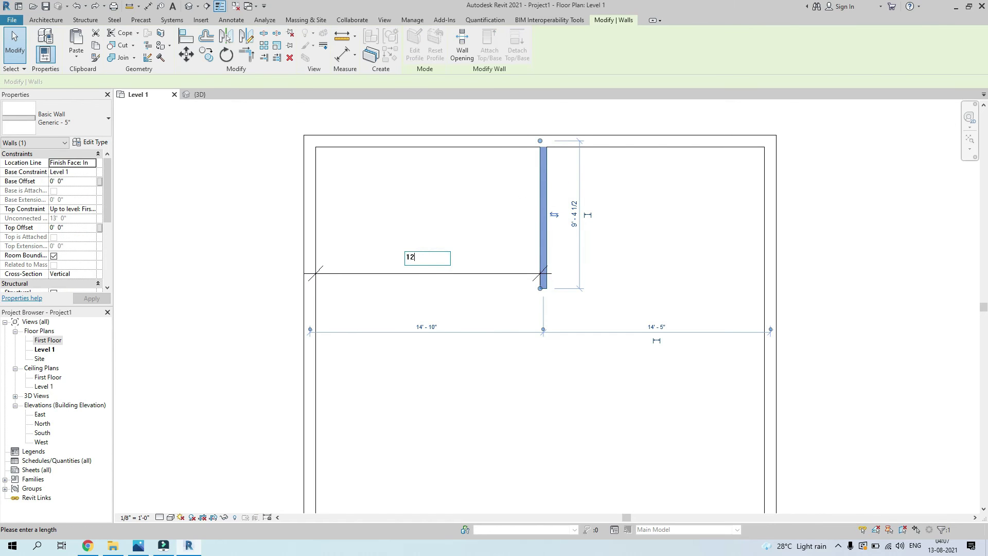
{"action": "type", "text": "12"}
{"action": "key", "text": "Return"}
{"action": "left_click", "coordinate": [650, 239]}
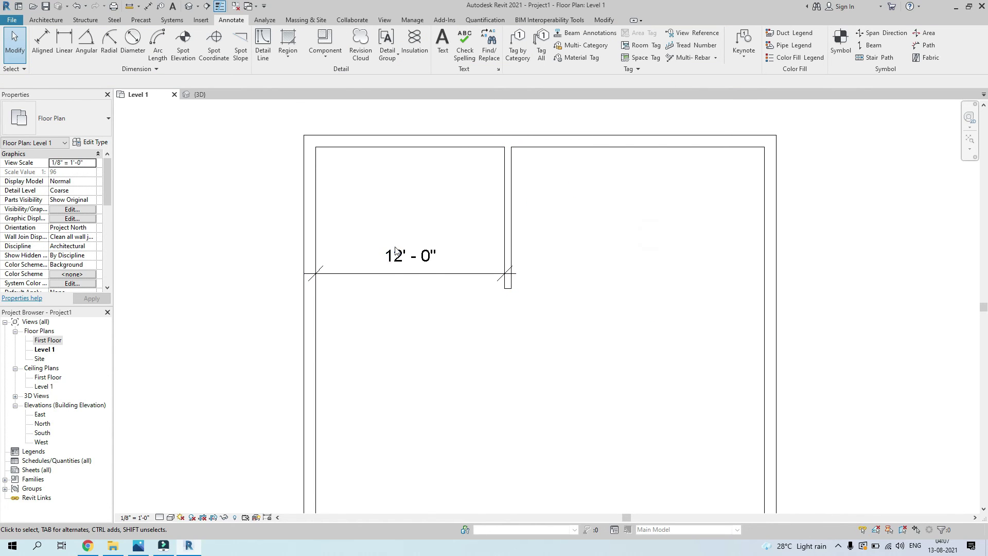
{"action": "left_click", "coordinate": [507, 224]}
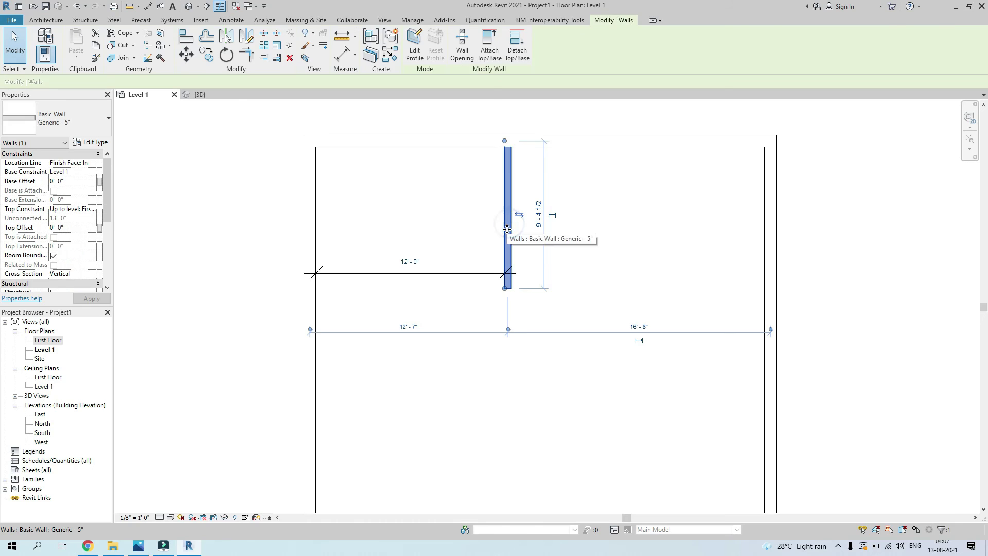
Stretch the free lower end of the vertical partition wall downward to a length of about 11'.
{"action": "left_click", "coordinate": [614, 253]}
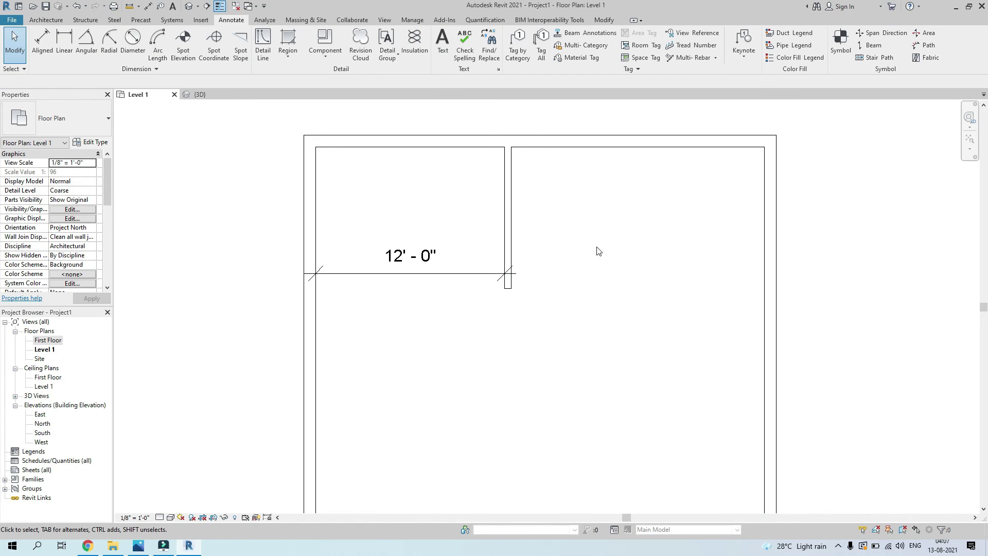
{"action": "scroll", "coordinate": [597, 250], "scroll_direction": "down", "scroll_amount": 2}
{"action": "left_click", "coordinate": [543, 242]}
{"action": "left_click_drag", "start_coordinate": [543, 265], "coordinate": [543, 281]}
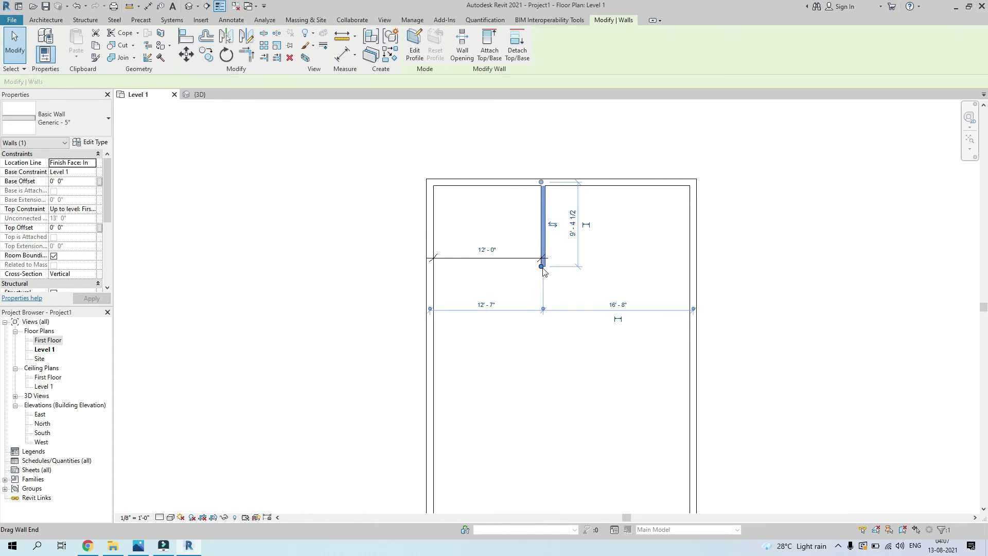
{"action": "scroll", "coordinate": [552, 275], "scroll_direction": "up", "scroll_amount": 3}
{"action": "scroll", "coordinate": [552, 276], "scroll_direction": "down", "scroll_amount": 2}
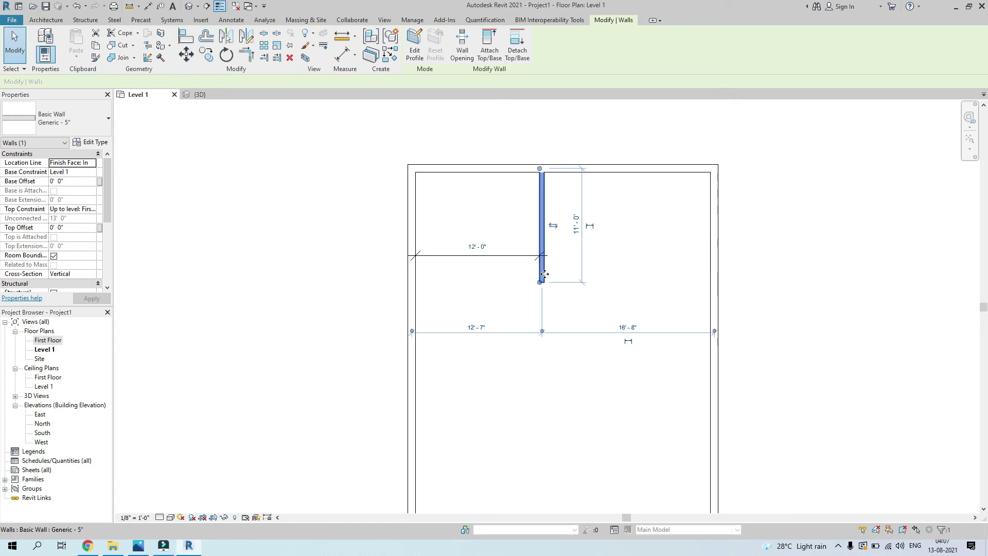
{"action": "left_click", "coordinate": [628, 260]}
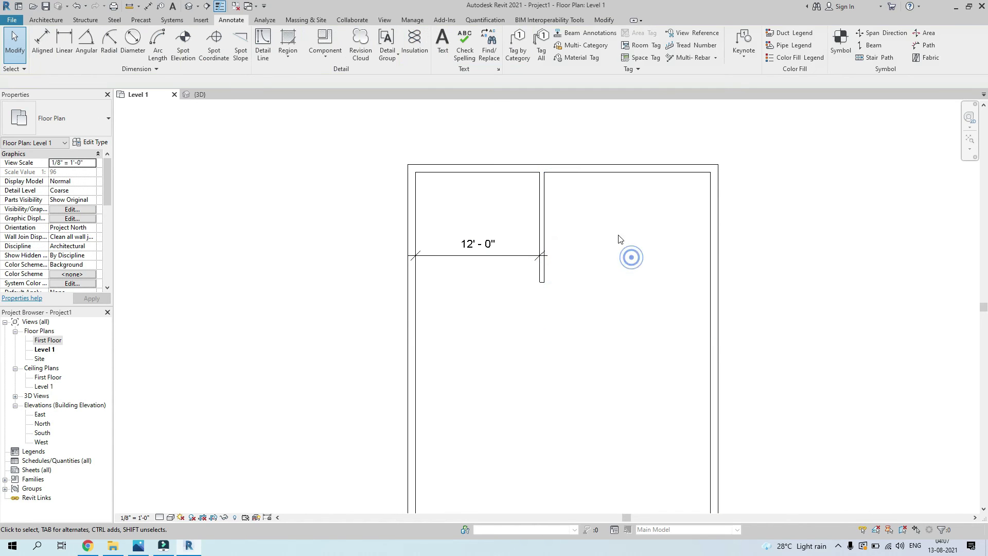
Draw a Generic - 5" wall about 16'-1" long from the vertical partition's lower end horizontally to the right outer wall's inner face.
{"action": "left_click", "coordinate": [541, 215]}
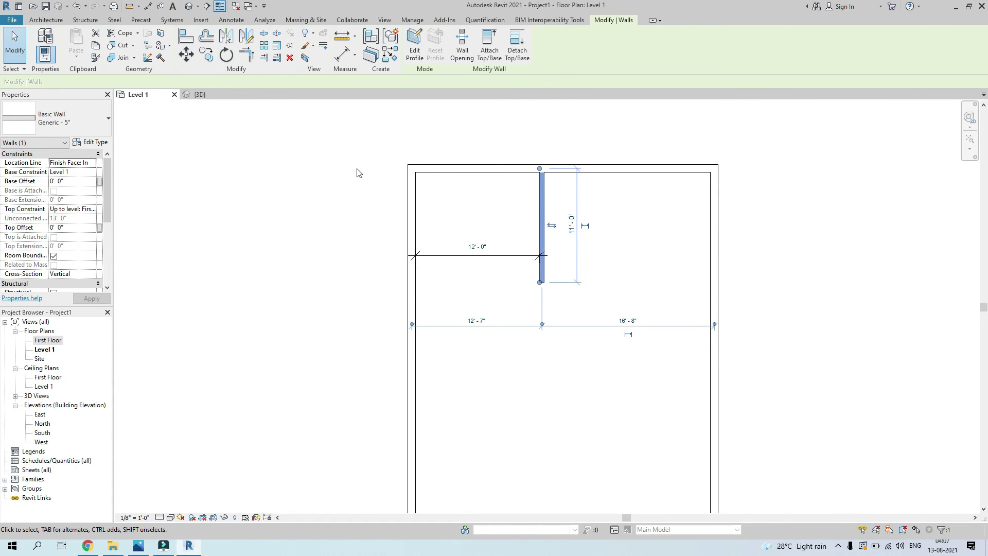
{"action": "left_click", "coordinate": [50, 20]}
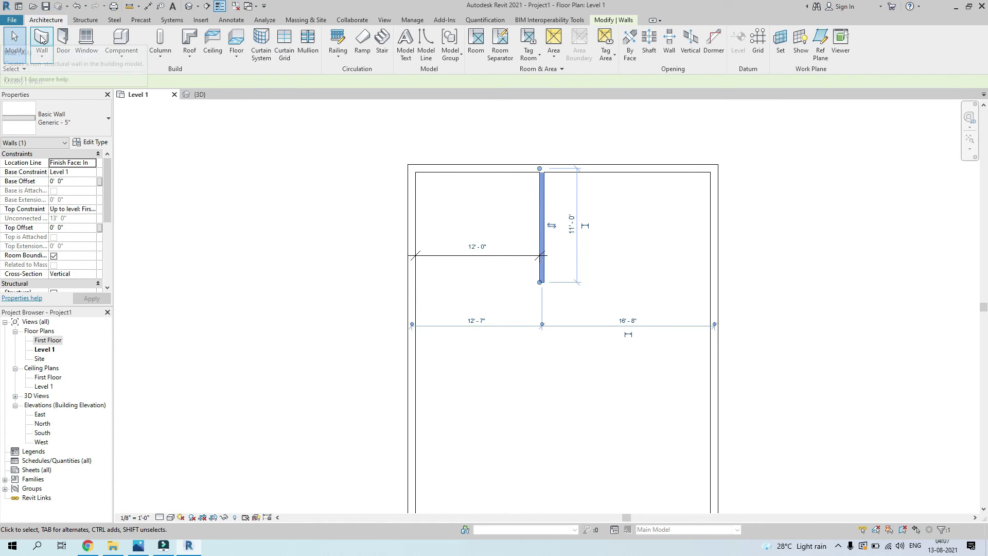
{"action": "left_click", "coordinate": [678, 144]}
{"action": "left_click", "coordinate": [548, 215]}
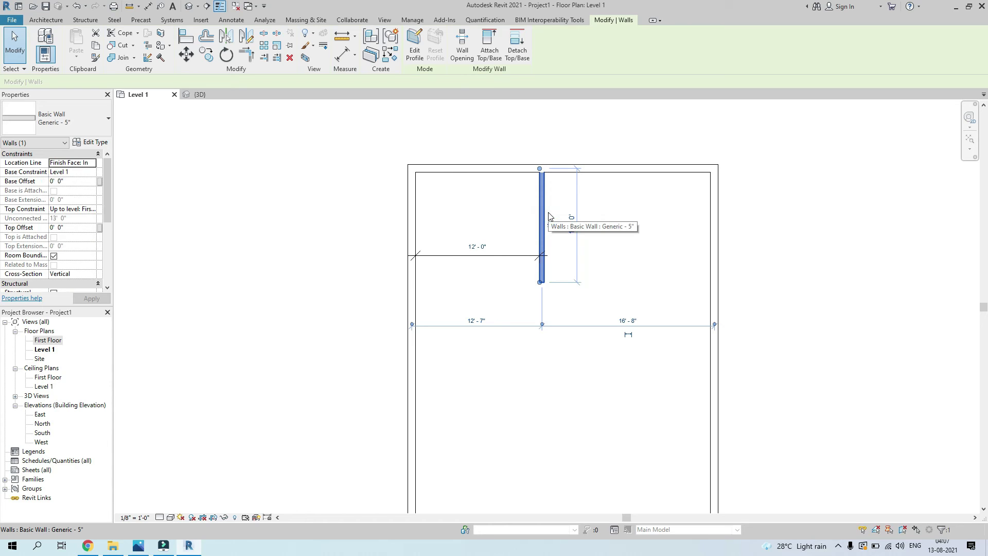
{"action": "key", "text": "w"}
{"action": "key", "text": "a"}
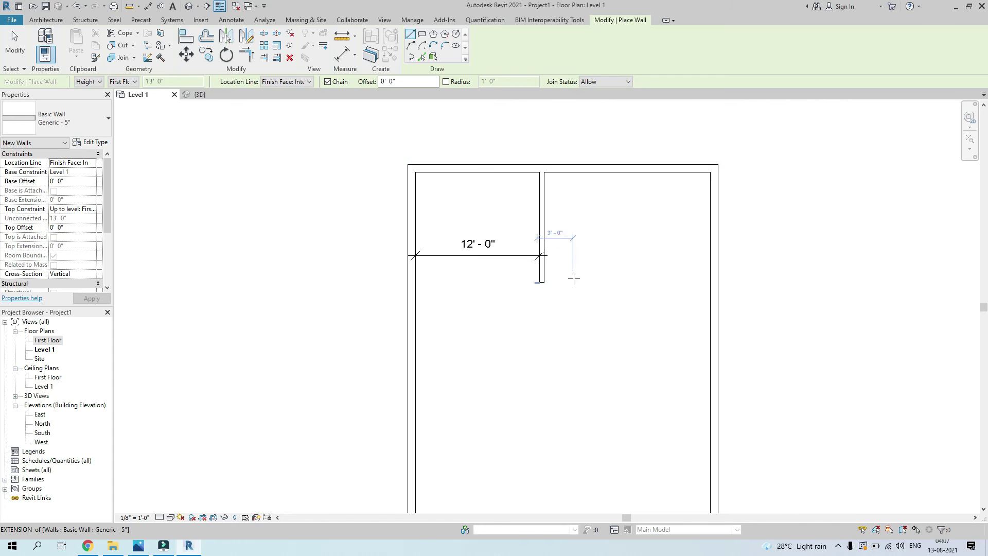
{"action": "scroll", "coordinate": [573, 275], "scroll_direction": "up", "scroll_amount": 2}
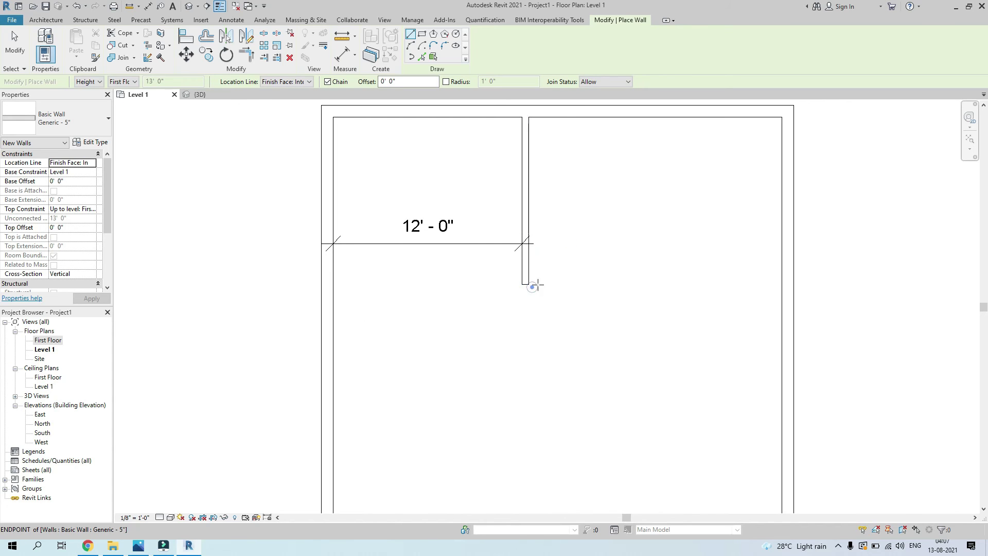
{"action": "left_click", "coordinate": [528, 284]}
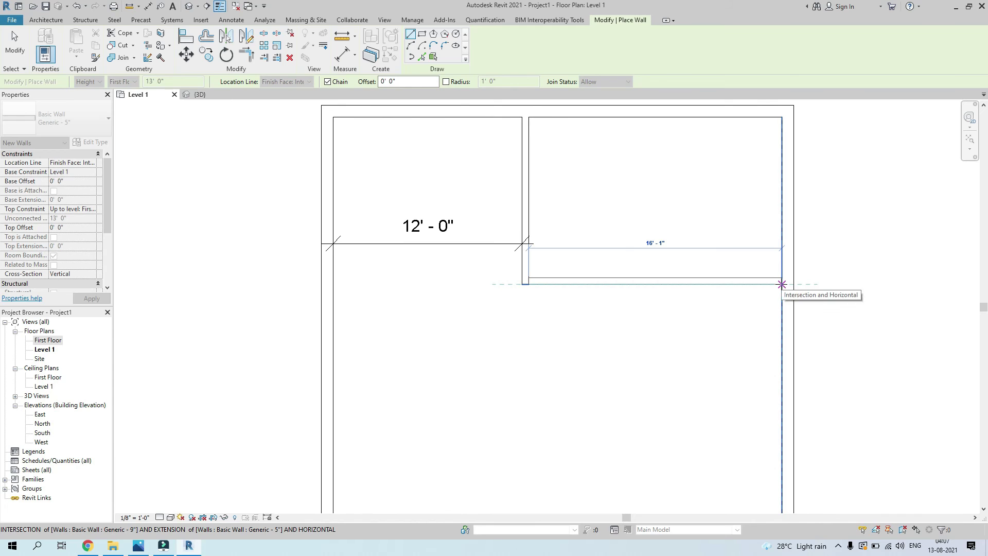
{"action": "left_click", "coordinate": [782, 283]}
{"action": "key", "text": "Escape"}
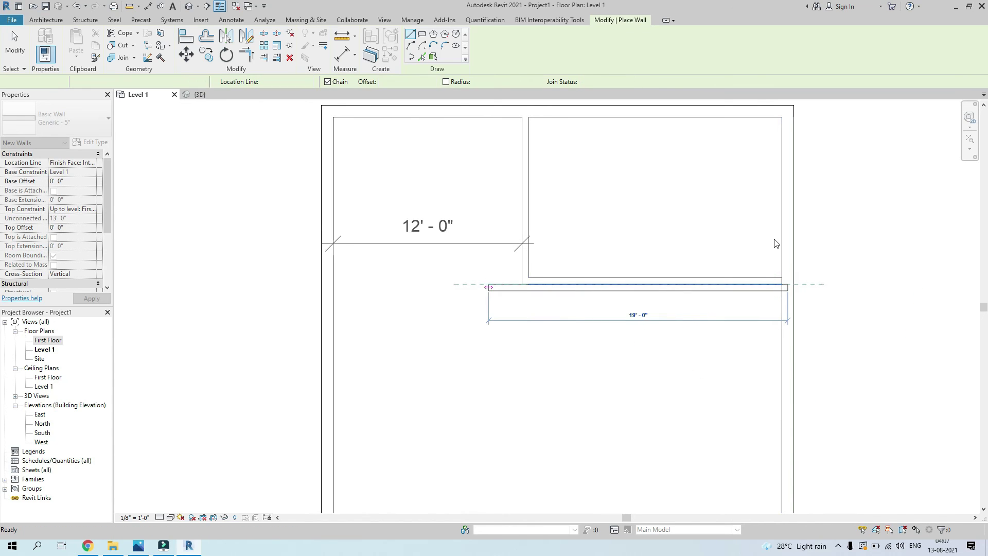
Draw a wall from the partitions' corner to the left outer wall, flipping its orientation so it aligns with the horizontal partition.
{"action": "scroll", "coordinate": [654, 245], "scroll_direction": "down", "scroll_amount": 2}
{"action": "scroll", "coordinate": [562, 293], "scroll_direction": "up", "scroll_amount": 2}
{"action": "middle_click_drag", "start_coordinate": [417, 328], "coordinate": [519, 271]}
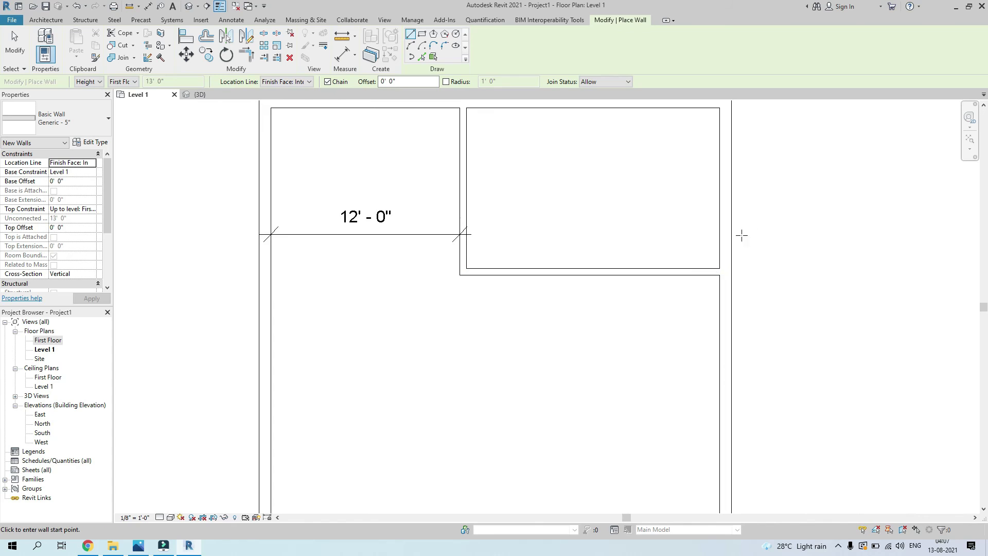
{"action": "scroll", "coordinate": [720, 239], "scroll_direction": "down", "scroll_amount": 2}
{"action": "middle_click_drag", "start_coordinate": [689, 240], "coordinate": [626, 271]}
{"action": "scroll", "coordinate": [653, 285], "scroll_direction": "up", "scroll_amount": 1}
{"action": "scroll", "coordinate": [646, 247], "scroll_direction": "down", "scroll_amount": 1}
{"action": "scroll", "coordinate": [539, 243], "scroll_direction": "up", "scroll_amount": 2}
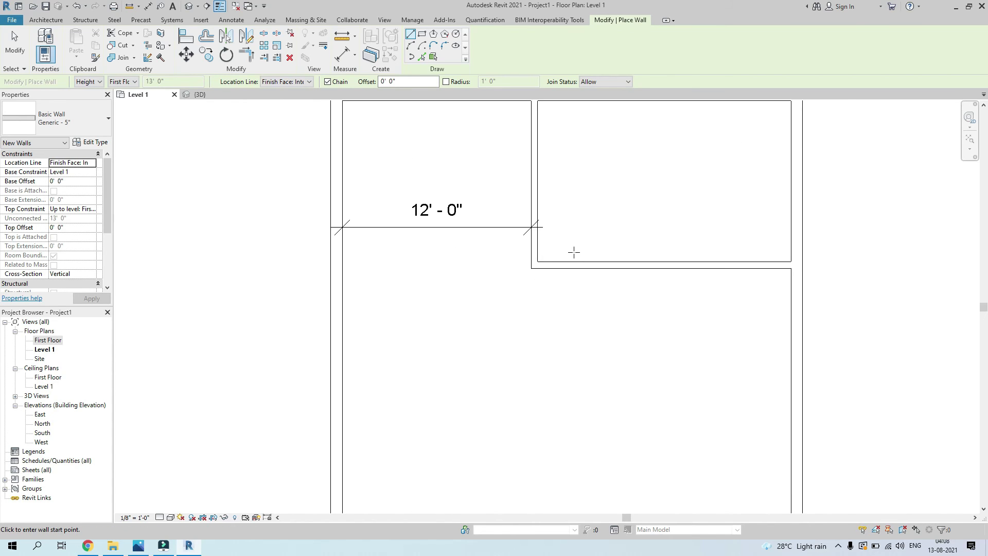
{"action": "left_click", "coordinate": [531, 268]}
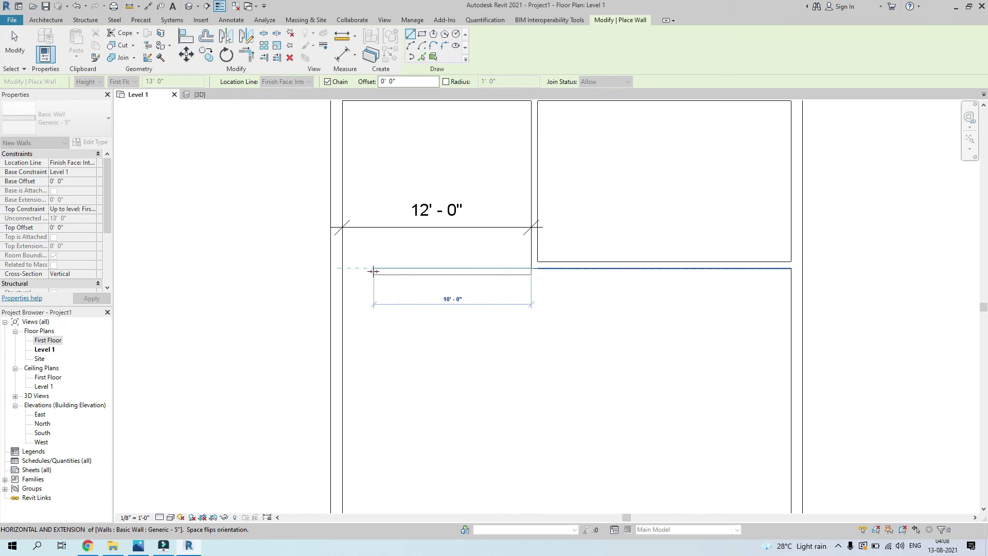
{"action": "scroll", "coordinate": [373, 271], "scroll_direction": "up", "scroll_amount": 2}
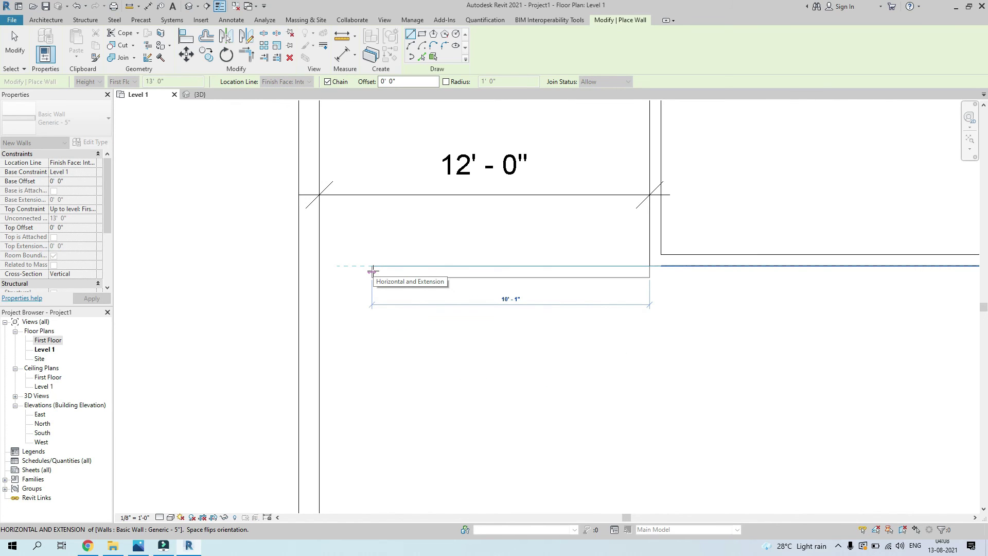
{"action": "key", "text": "space"}
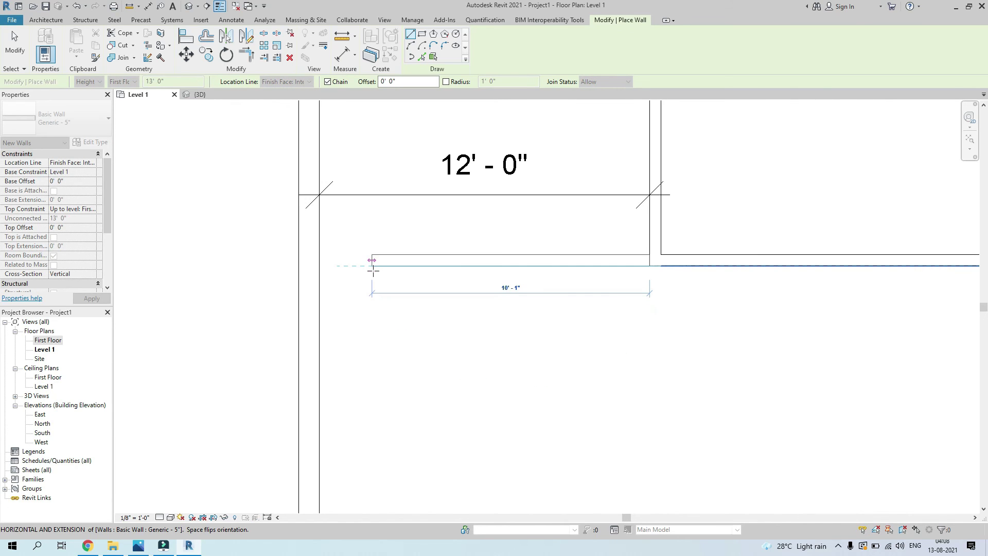
{"action": "left_click", "coordinate": [319, 267]}
{"action": "scroll", "coordinate": [401, 273], "scroll_direction": "down", "scroll_amount": 2}
{"action": "scroll", "coordinate": [459, 273], "scroll_direction": "up", "scroll_amount": 2}
{"action": "key", "text": "Escape"}
{"action": "key", "text": "Escape"}
{"action": "scroll", "coordinate": [459, 273], "scroll_direction": "down", "scroll_amount": 2}
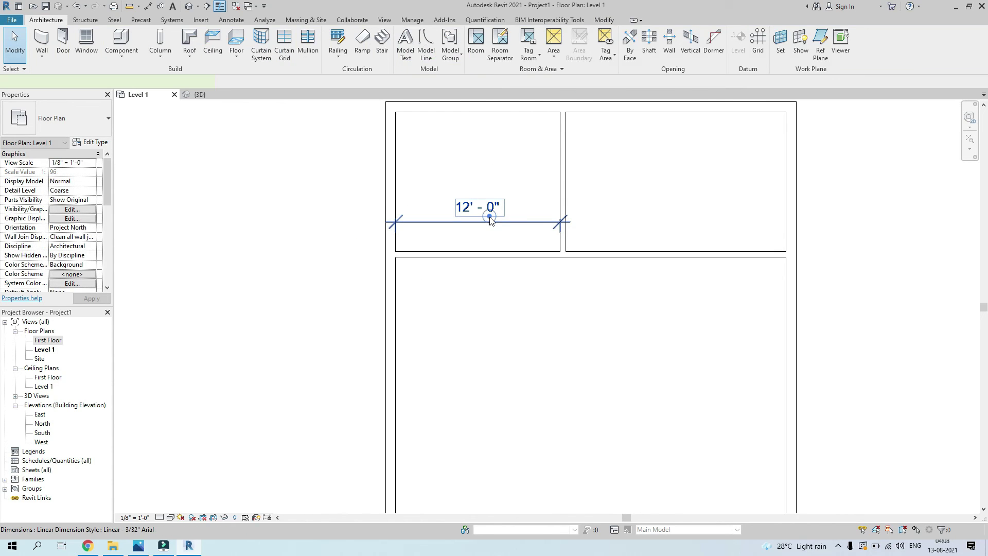
Shorten the left horizontal partition from its inner end to about 8'-10", leaving an opening beside the vertical partition.
{"action": "left_click", "coordinate": [489, 220]}
{"action": "left_click", "coordinate": [600, 182]}
{"action": "scroll", "coordinate": [595, 176], "scroll_direction": "up", "scroll_amount": 2}
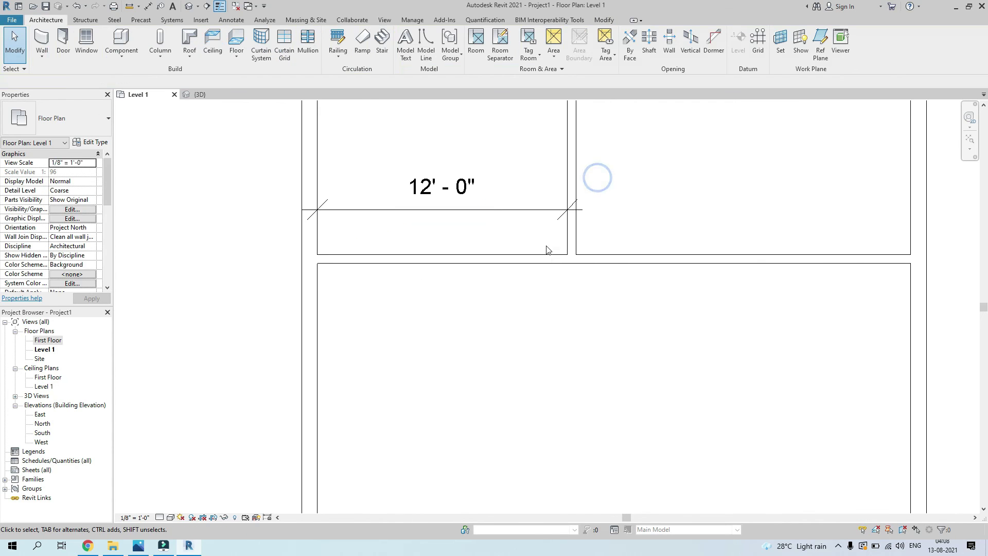
{"action": "left_click", "coordinate": [531, 265]}
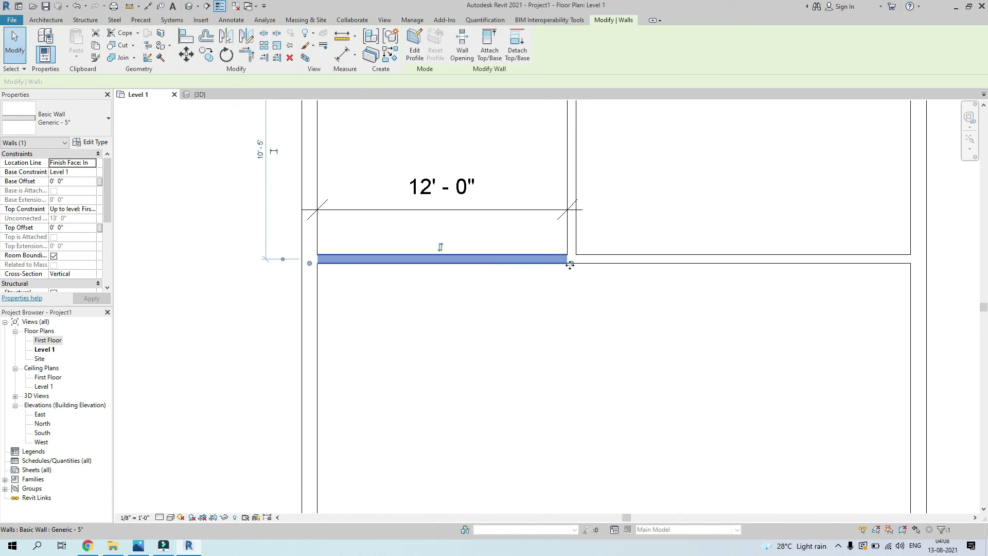
{"action": "left_click_drag", "start_coordinate": [571, 263], "coordinate": [494, 263]}
{"action": "scroll", "coordinate": [551, 282], "scroll_direction": "up", "scroll_amount": 3}
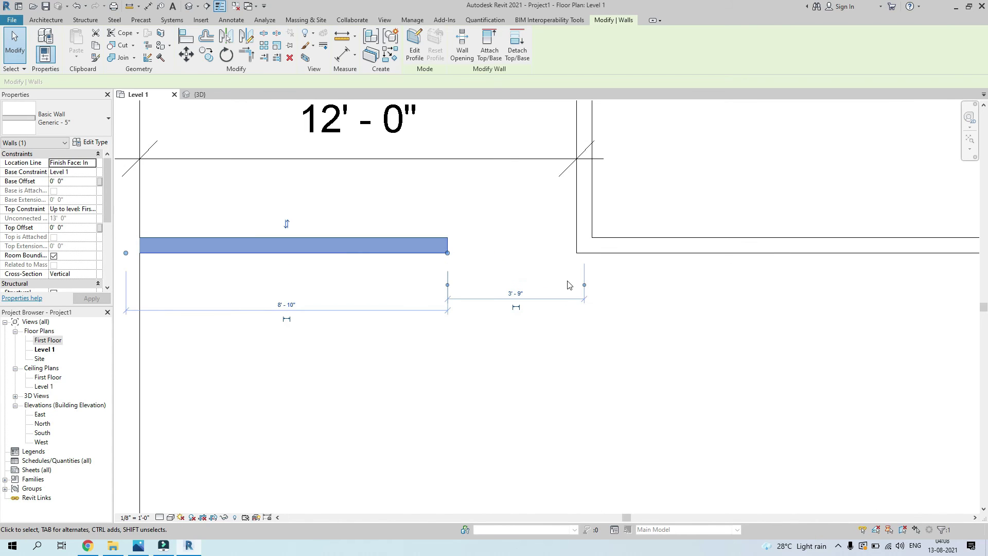
Reference the opening's temporary dimension to the vertical partition's left face and set the opening to 5'.
{"action": "left_click_drag", "start_coordinate": [575, 231], "coordinate": [576, 232]}
{"action": "left_click", "coordinate": [507, 290]}
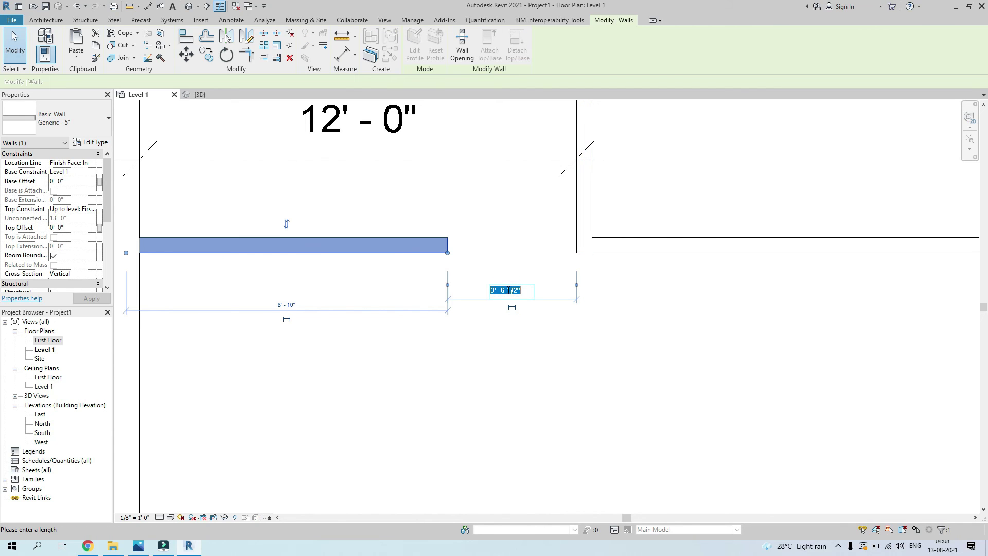
{"action": "type", "text": "5"}
{"action": "key", "text": "Return"}
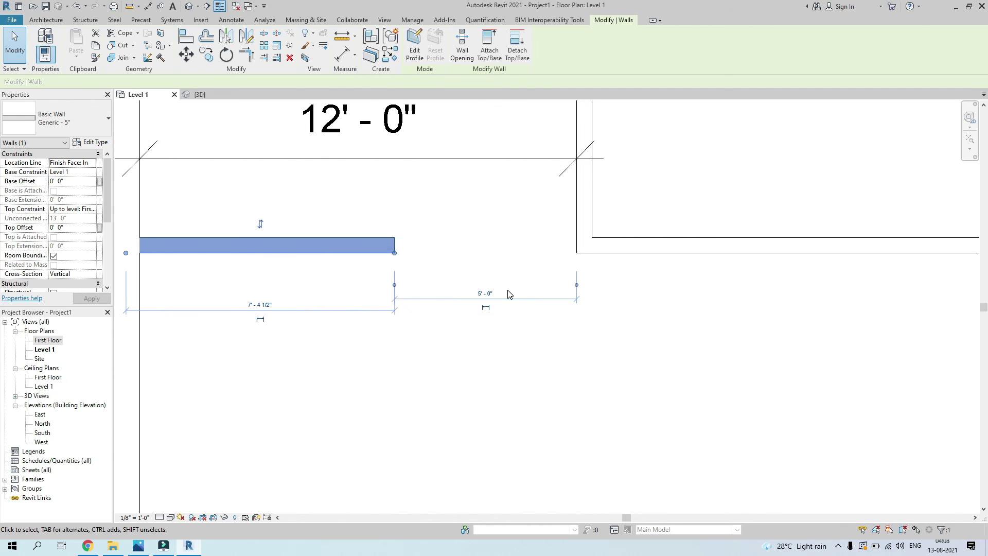
{"action": "scroll", "coordinate": [508, 294], "scroll_direction": "down", "scroll_amount": 4}
{"action": "left_click", "coordinate": [590, 371]}
Delete the 12' dimension between the left outer wall and the vertical partition.
{"action": "scroll", "coordinate": [502, 214], "scroll_direction": "down", "scroll_amount": 3}
{"action": "scroll", "coordinate": [466, 249], "scroll_direction": "up", "scroll_amount": 4}
{"action": "left_click", "coordinate": [472, 245]}
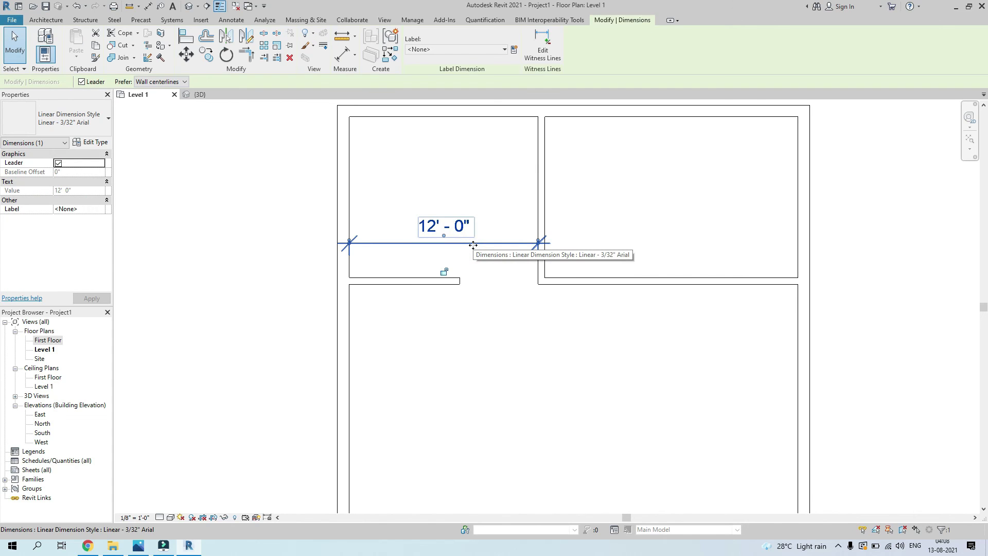
{"action": "key", "text": "Delete"}
Create similar walls enclosing a small room below the right horizontal partition against the right outer wall, about 7'-10" by 4'-7" inside.
{"action": "scroll", "coordinate": [569, 307], "scroll_direction": "down", "scroll_amount": 2}
{"action": "middle_click_drag", "start_coordinate": [644, 345], "coordinate": [543, 261]}
{"action": "scroll", "coordinate": [543, 260], "scroll_direction": "down", "scroll_amount": 2}
{"action": "scroll", "coordinate": [493, 413], "scroll_direction": "up", "scroll_amount": 2}
{"action": "scroll", "coordinate": [526, 246], "scroll_direction": "down", "scroll_amount": 2}
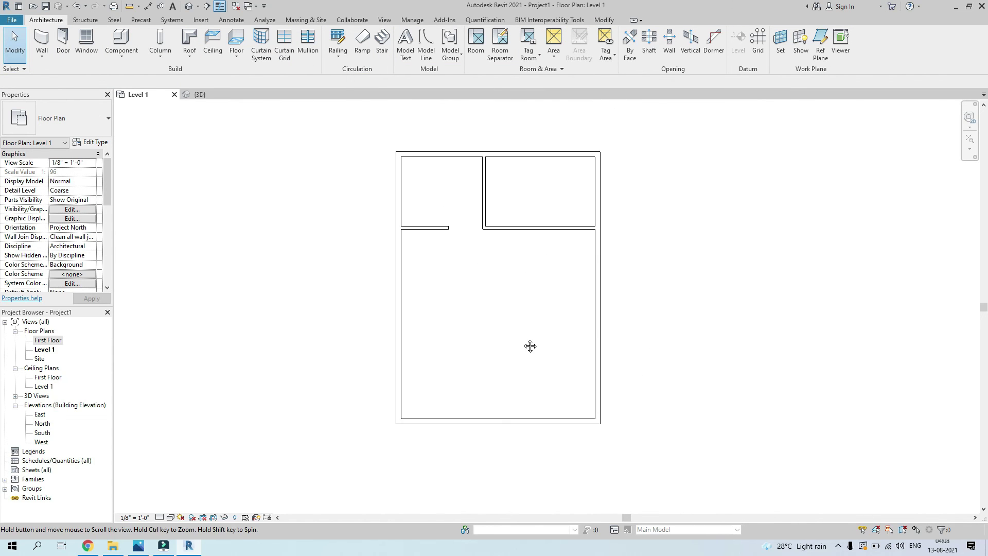
{"action": "left_click", "coordinate": [524, 229]}
{"action": "key", "text": "c"}
{"action": "key", "text": "s"}
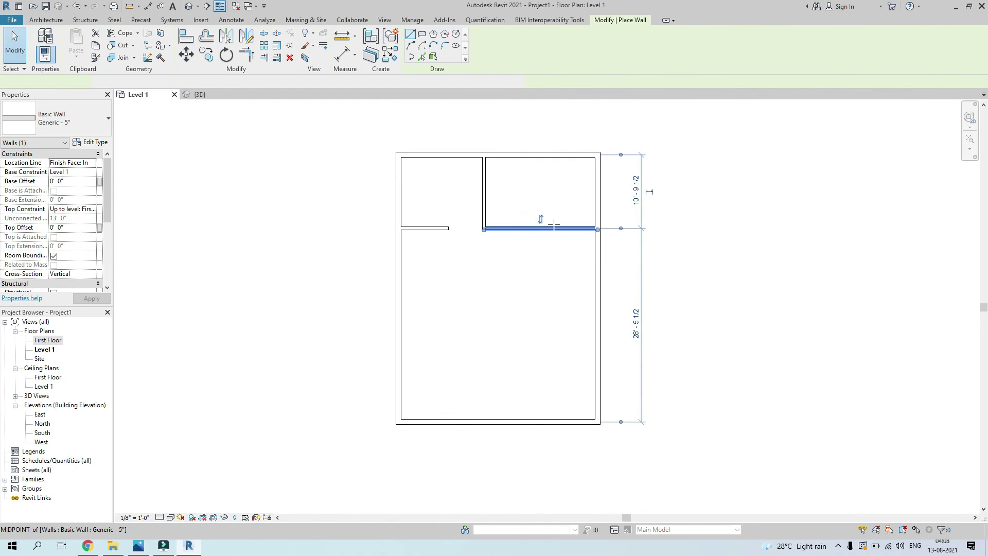
{"action": "scroll", "coordinate": [538, 230], "scroll_direction": "up", "scroll_amount": 2}
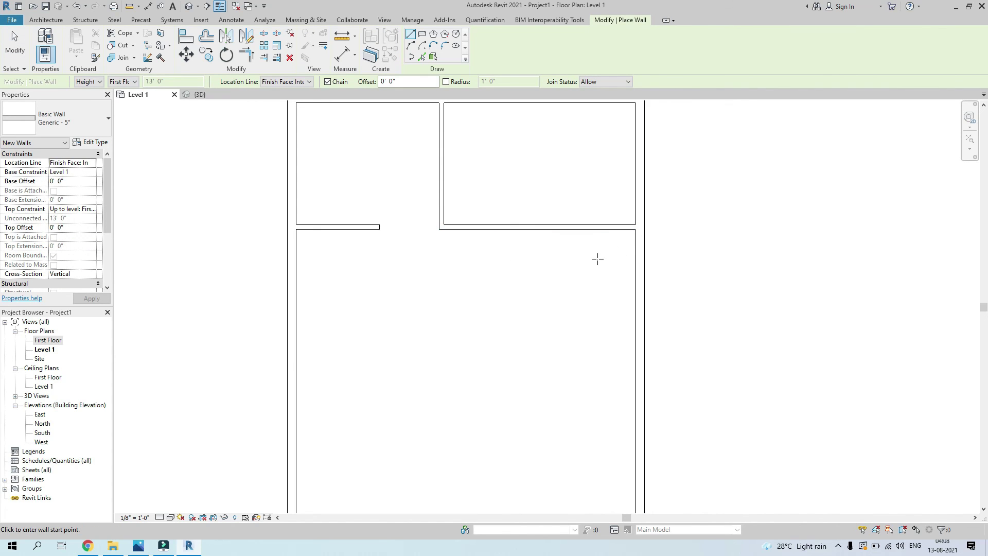
{"action": "left_click", "coordinate": [537, 229]}
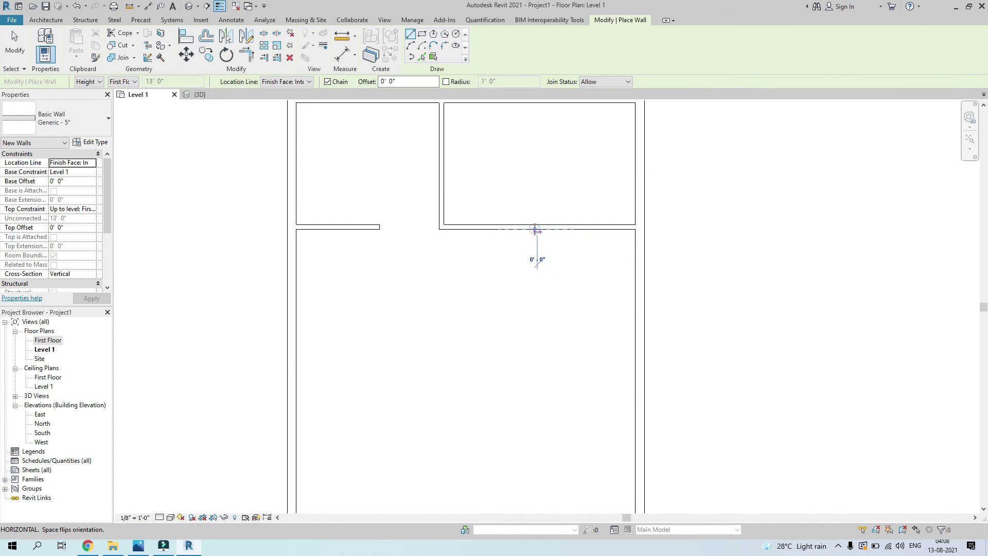
{"action": "left_click", "coordinate": [539, 289]}
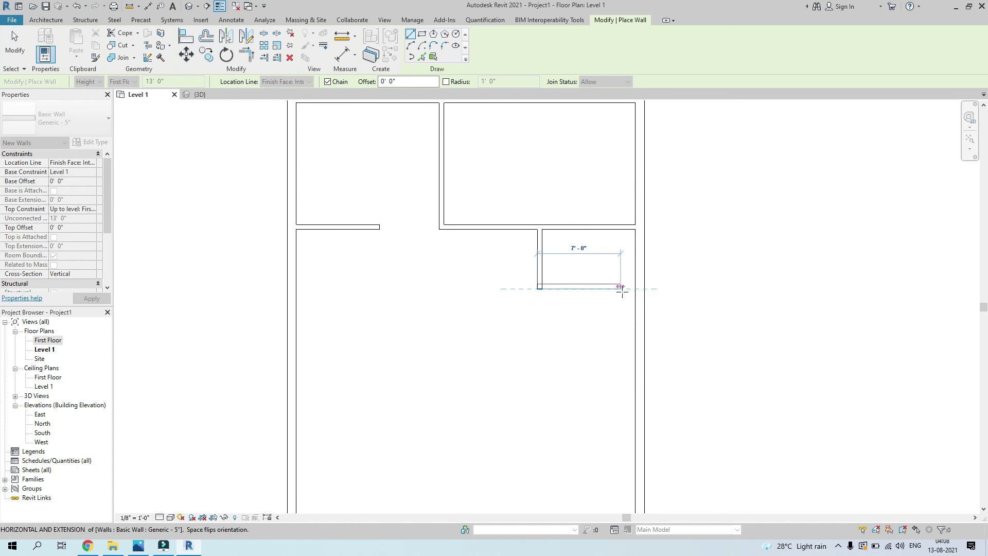
{"action": "left_click", "coordinate": [637, 286]}
{"action": "key", "text": "Escape"}
{"action": "key", "text": "d"}
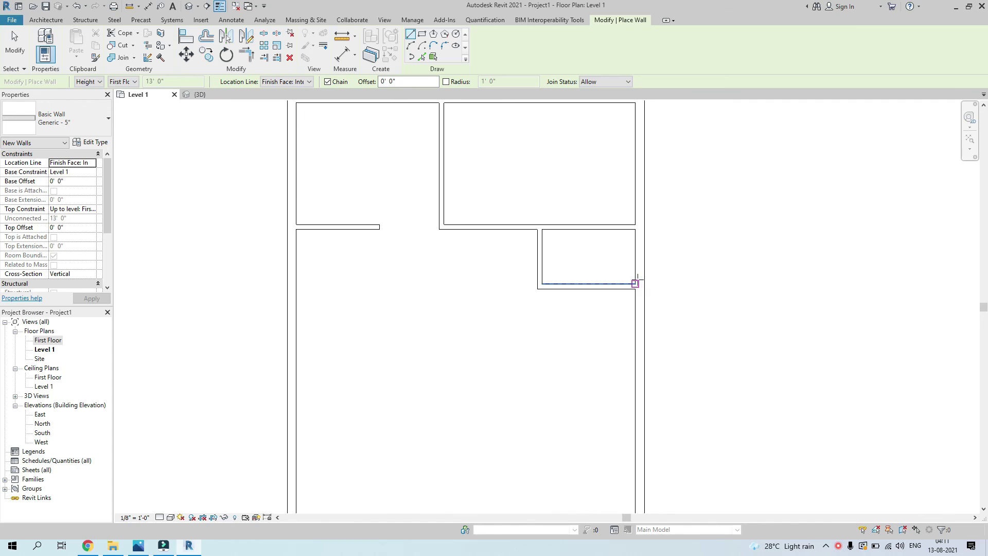
{"action": "key", "text": "Escape"}
{"action": "key", "text": "Escape"}
Place aligned dimensions for the small room's inner depth and width, putting the width dimension above the room.
{"action": "key", "text": "d"}
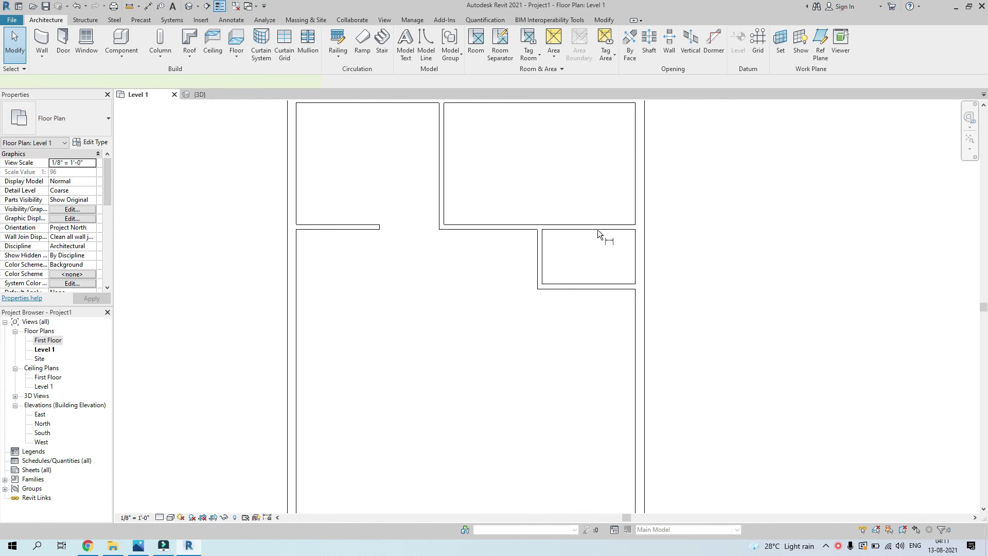
{"action": "key", "text": "i"}
{"action": "left_click", "coordinate": [597, 228]}
{"action": "left_click", "coordinate": [594, 284]}
{"action": "left_click", "coordinate": [595, 268]}
{"action": "left_click", "coordinate": [544, 262]}
{"action": "left_click", "coordinate": [634, 251]}
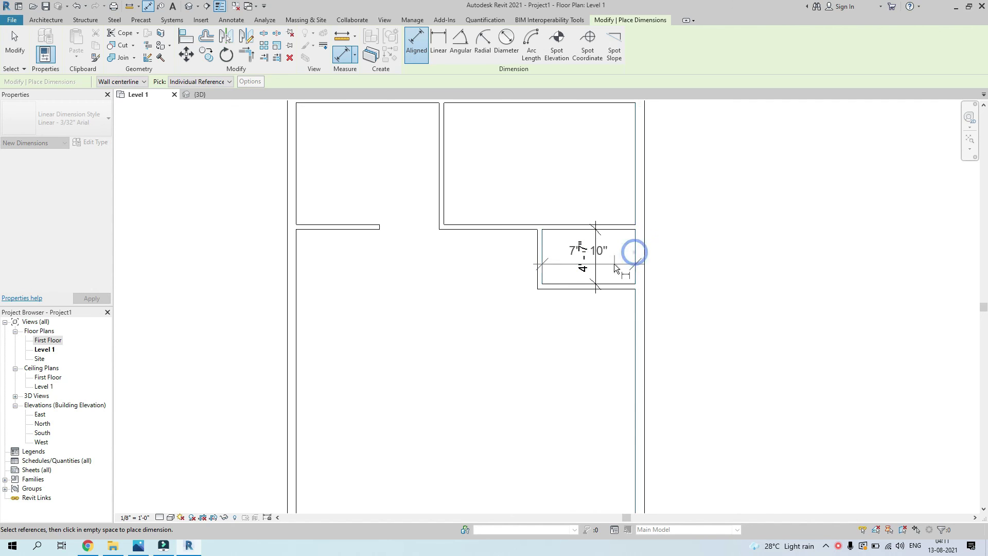
{"action": "left_click", "coordinate": [599, 206]}
{"action": "key", "text": "Escape"}
{"action": "key", "text": "Escape"}
Set the small room's inner width to 8' by repositioning its left wall.
{"action": "left_click", "coordinate": [548, 263]}
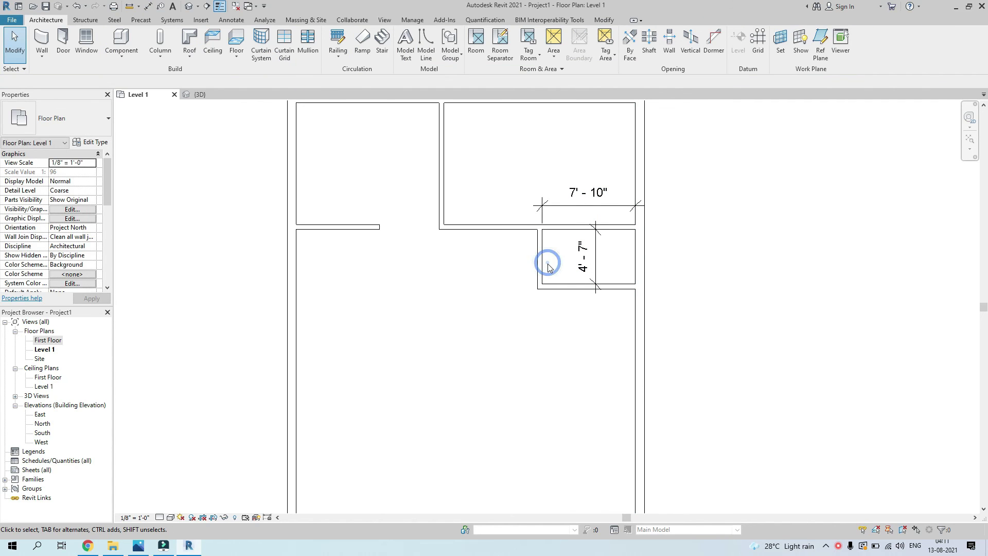
{"action": "left_click", "coordinate": [540, 260]}
{"action": "left_click", "coordinate": [597, 191]}
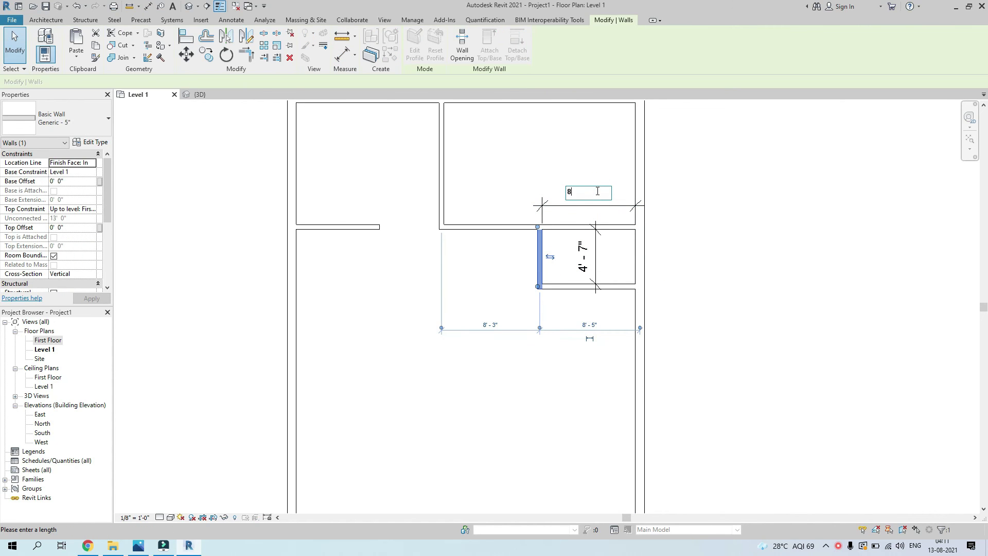
{"action": "type", "text": "8"}
{"action": "key", "text": "Return"}
Set the small room's inner depth to 5' by repositioning its lower wall.
{"action": "left_click", "coordinate": [565, 287]}
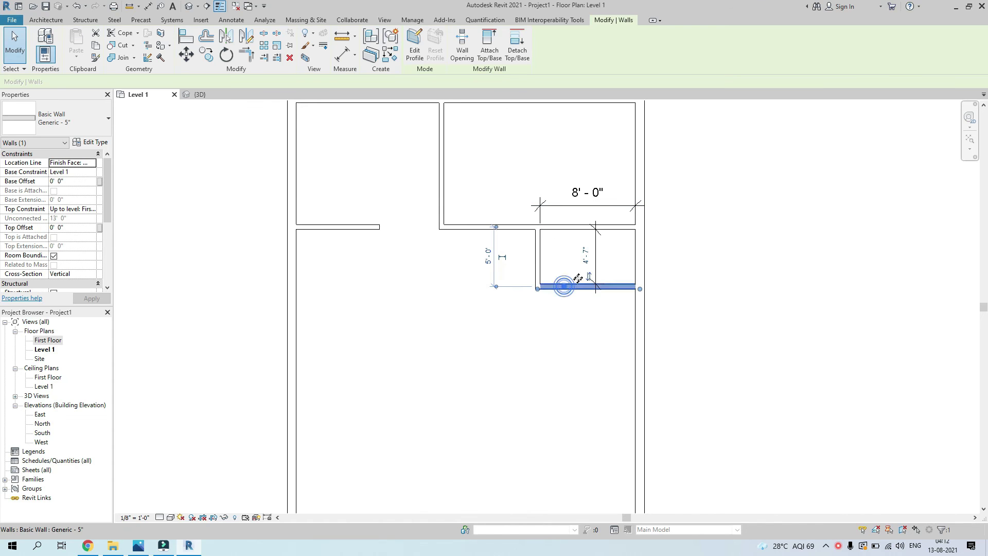
{"action": "left_click", "coordinate": [578, 258]}
{"action": "key", "text": "Return"}
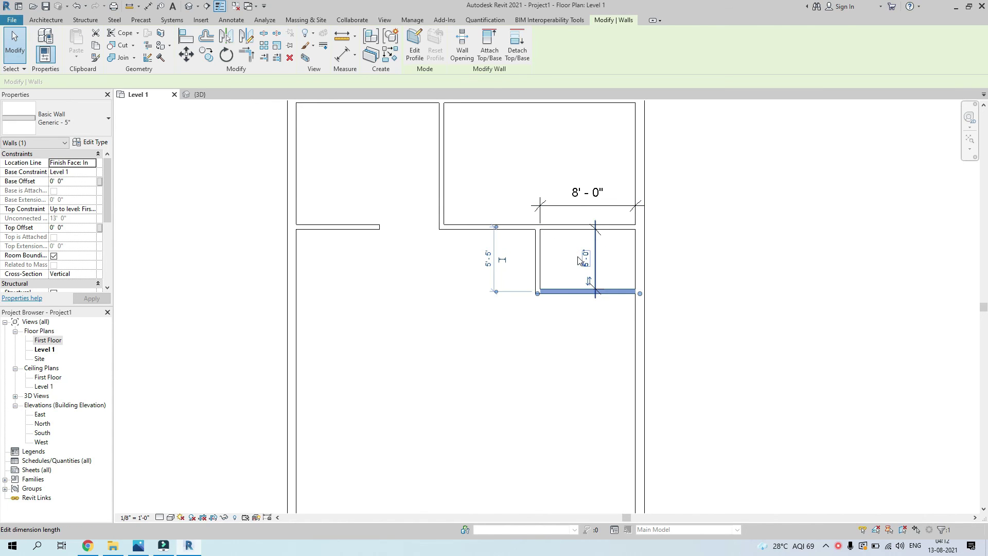
Delete the inner width and depth dimensions of the small room against the right outer wall.
{"action": "left_click", "coordinate": [730, 256]}
{"action": "left_click", "coordinate": [597, 273]}
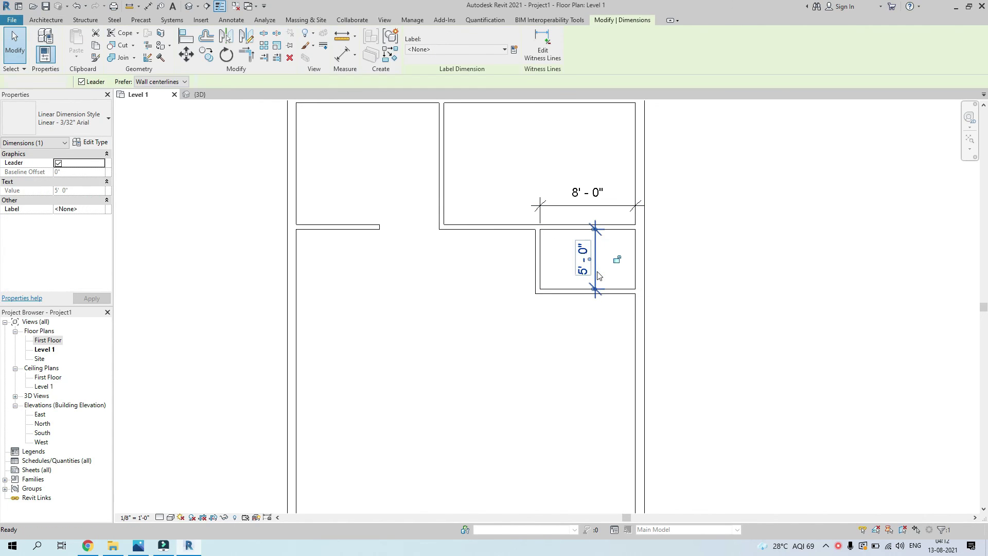
{"action": "key", "text": "Escape"}
Place aligned dimensions for the upper-right room's inner width and depth, crossing inside the room.
{"action": "scroll", "coordinate": [734, 234], "scroll_direction": "down", "scroll_amount": 3}
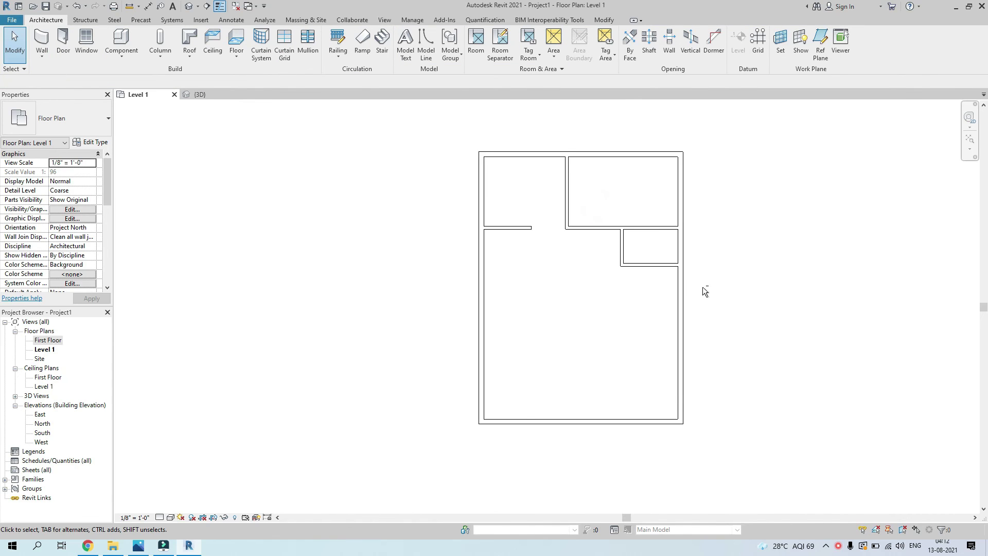
{"action": "middle_click_drag", "start_coordinate": [703, 291], "coordinate": [624, 289]}
{"action": "scroll", "coordinate": [536, 253], "scroll_direction": "up", "scroll_amount": 3}
{"action": "scroll", "coordinate": [523, 393], "scroll_direction": "down", "scroll_amount": 1}
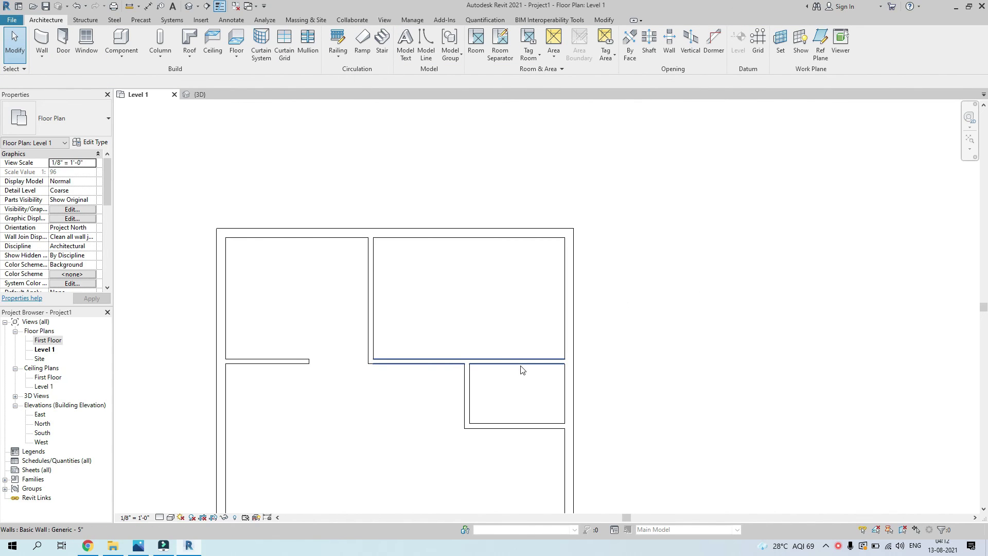
{"action": "key", "text": "i"}
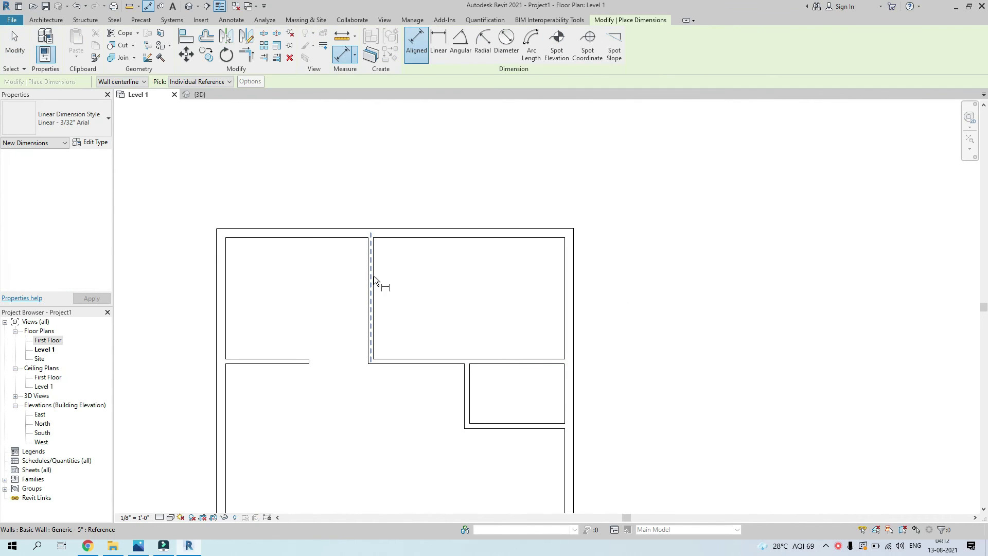
{"action": "left_click", "coordinate": [374, 276]}
{"action": "left_click", "coordinate": [561, 299]}
{"action": "left_click", "coordinate": [493, 298]}
{"action": "left_click", "coordinate": [506, 238]}
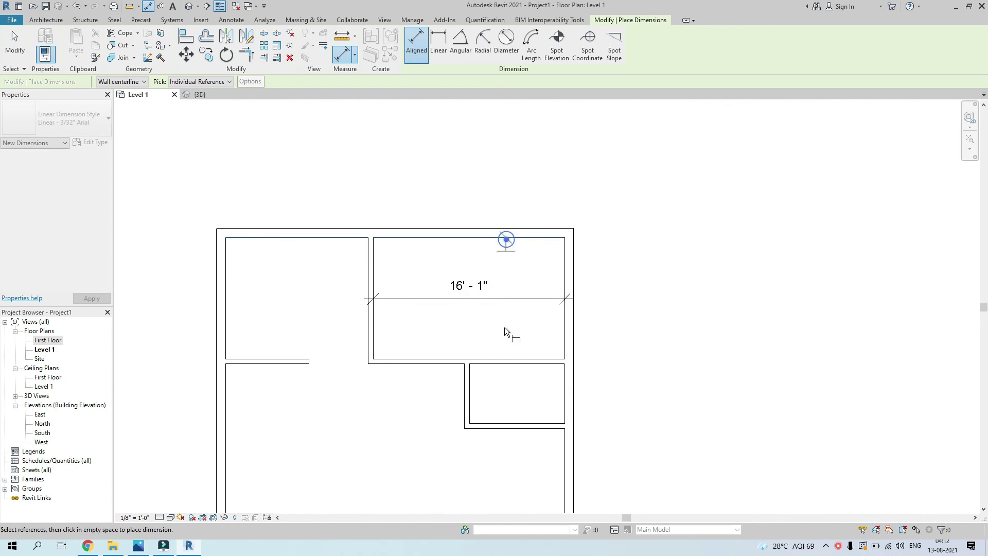
{"action": "left_click", "coordinate": [504, 357]}
{"action": "left_click", "coordinate": [431, 335]}
{"action": "key", "text": "Escape"}
{"action": "key", "text": "Escape"}
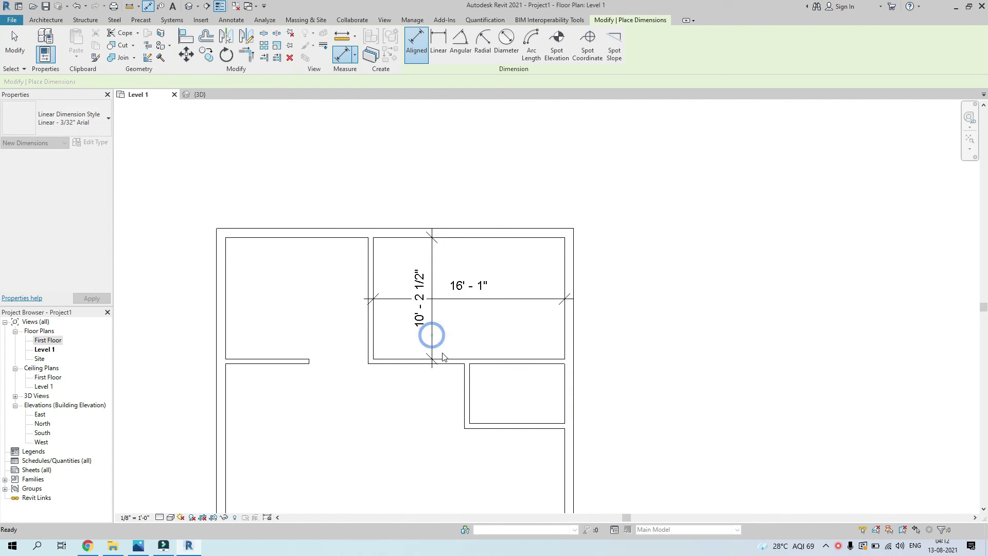
Draw Generic - 5" walls enclosing a second small room directly below the first against the right outer wall, about 5'-9 1/2" wide inside.
{"action": "scroll", "coordinate": [453, 358], "scroll_direction": "down", "scroll_amount": 2}
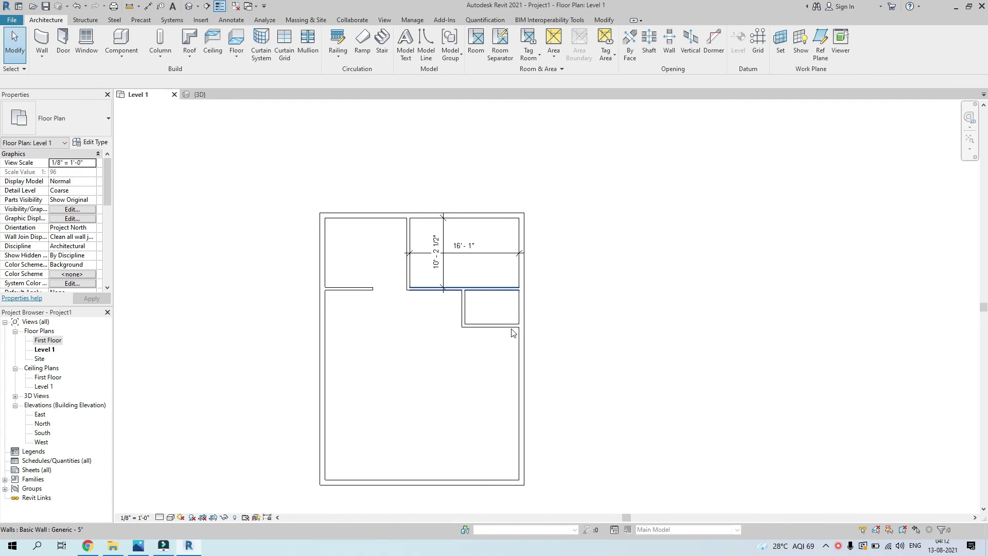
{"action": "scroll", "coordinate": [546, 278], "scroll_direction": "up", "scroll_amount": 2}
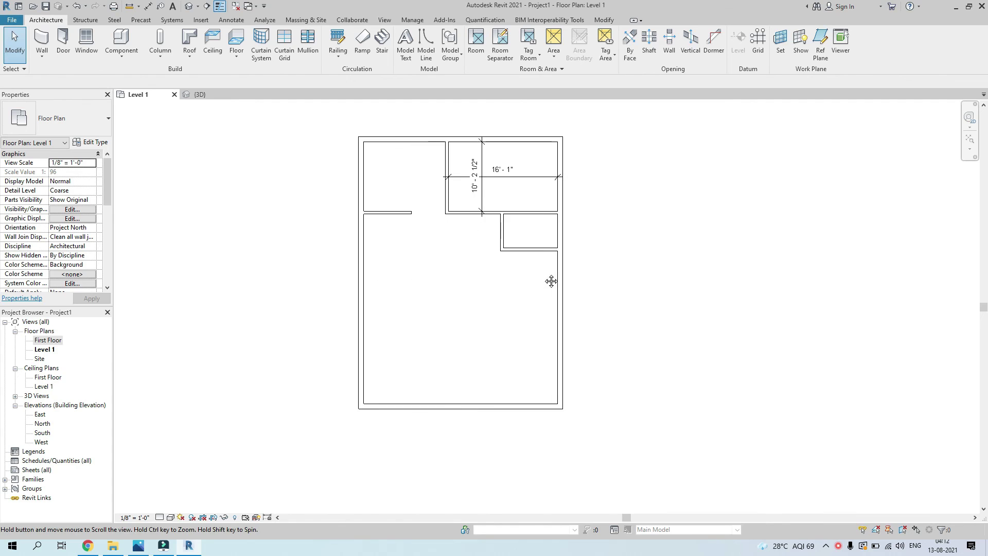
{"action": "scroll", "coordinate": [521, 279], "scroll_direction": "down", "scroll_amount": 2}
{"action": "scroll", "coordinate": [526, 260], "scroll_direction": "up", "scroll_amount": 2}
{"action": "left_click", "coordinate": [521, 260]}
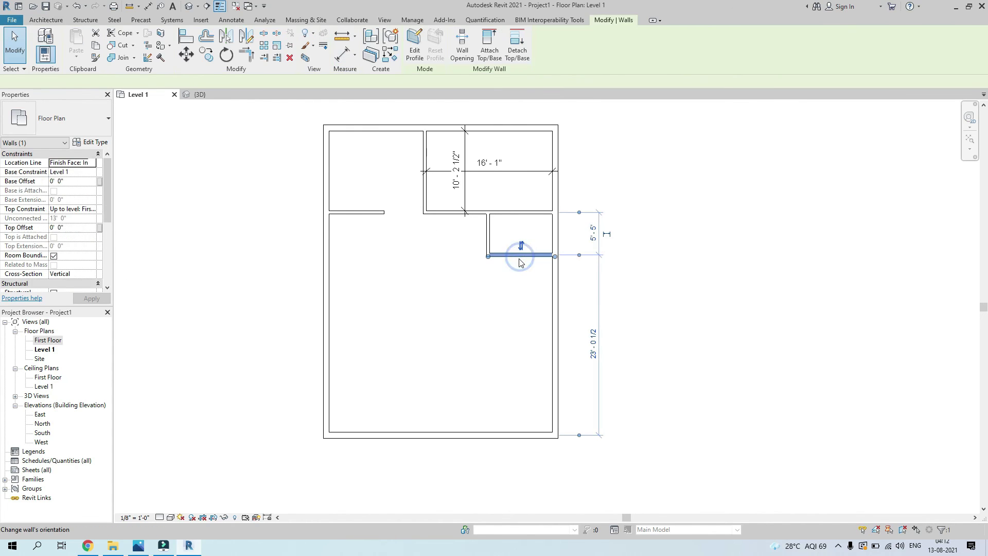
{"action": "key", "text": "w"}
{"action": "key", "text": "a"}
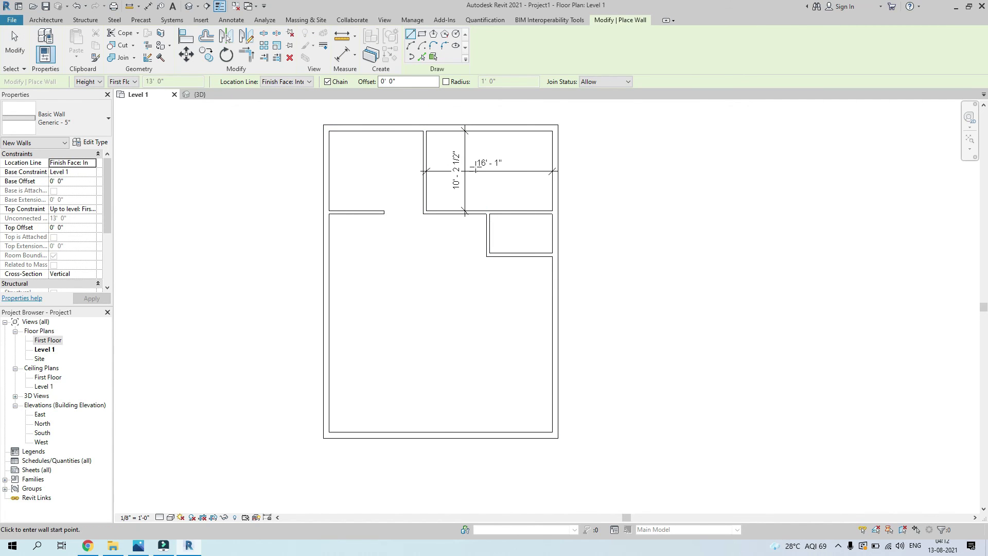
{"action": "scroll", "coordinate": [526, 257], "scroll_direction": "up", "scroll_amount": 2}
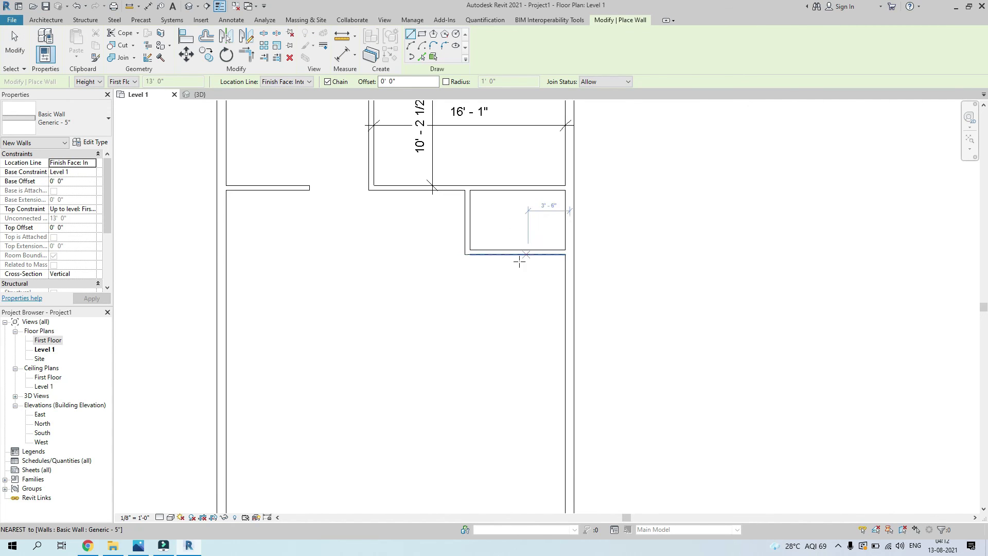
{"action": "left_click", "coordinate": [491, 255]}
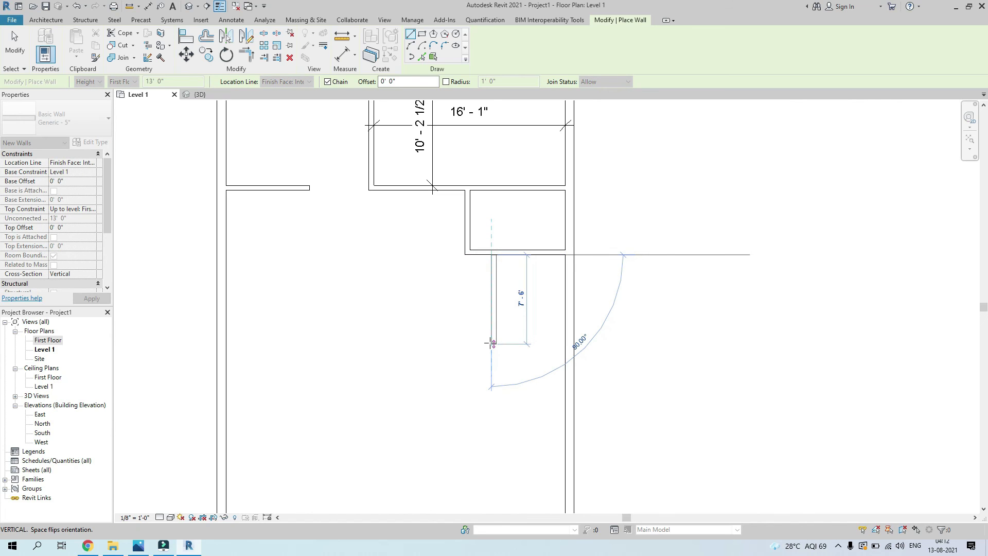
{"action": "left_click", "coordinate": [490, 350]}
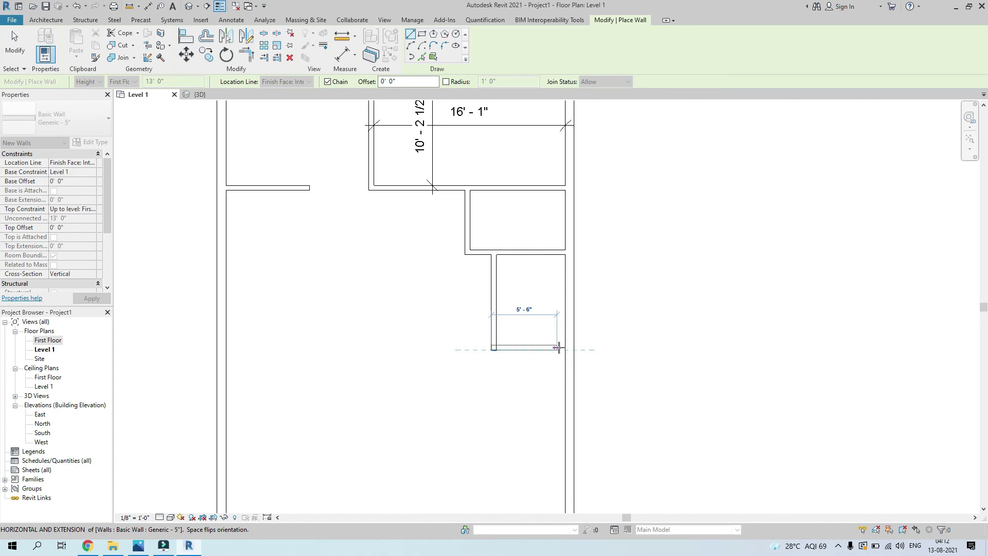
{"action": "left_click", "coordinate": [565, 350]}
{"action": "key", "text": "Escape"}
{"action": "key", "text": "Escape"}
Place an aligned dimension for the second small room's inner width between its left wall and the right outer wall.
{"action": "key", "text": "d"}
{"action": "key", "text": "i"}
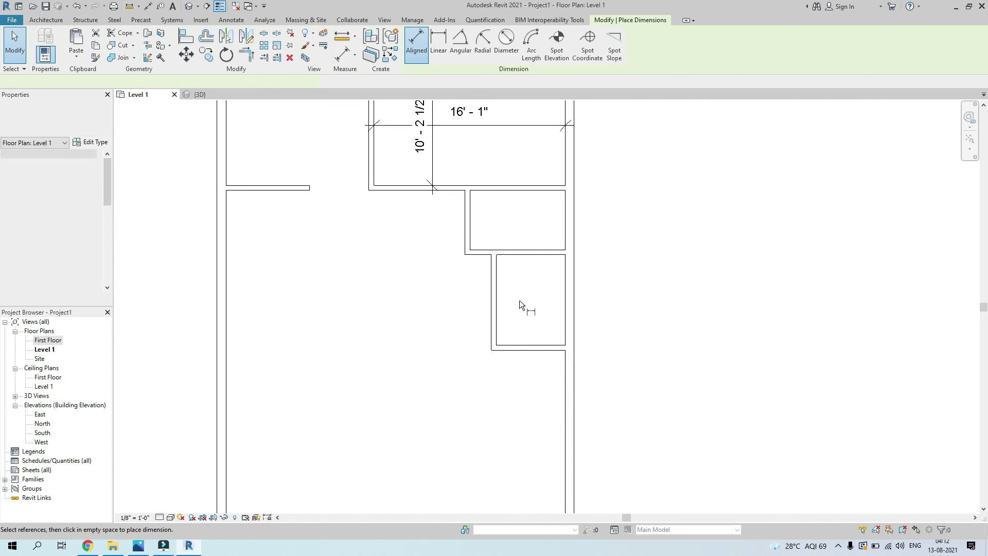
{"action": "left_click", "coordinate": [496, 293]}
{"action": "left_click", "coordinate": [566, 292]}
{"action": "left_click", "coordinate": [527, 296]}
{"action": "key", "text": "Escape"}
{"action": "key", "text": "Escape"}
Set the second small room's inner width to 4'-6" by repositioning its left wall.
{"action": "left_click", "coordinate": [492, 326]}
{"action": "left_click", "coordinate": [529, 283]}
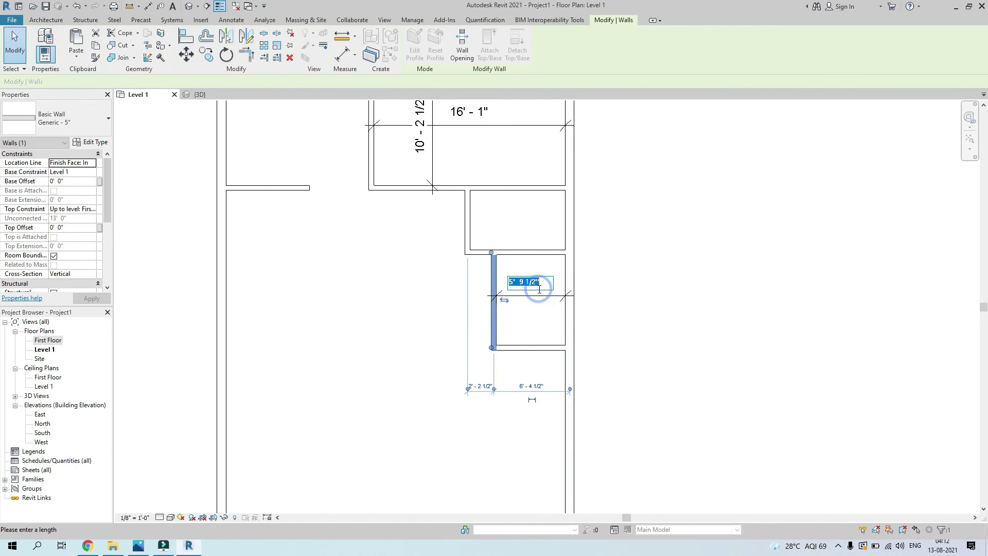
{"action": "type", "text": "4' - 6"}
{"action": "key", "text": "Return"}
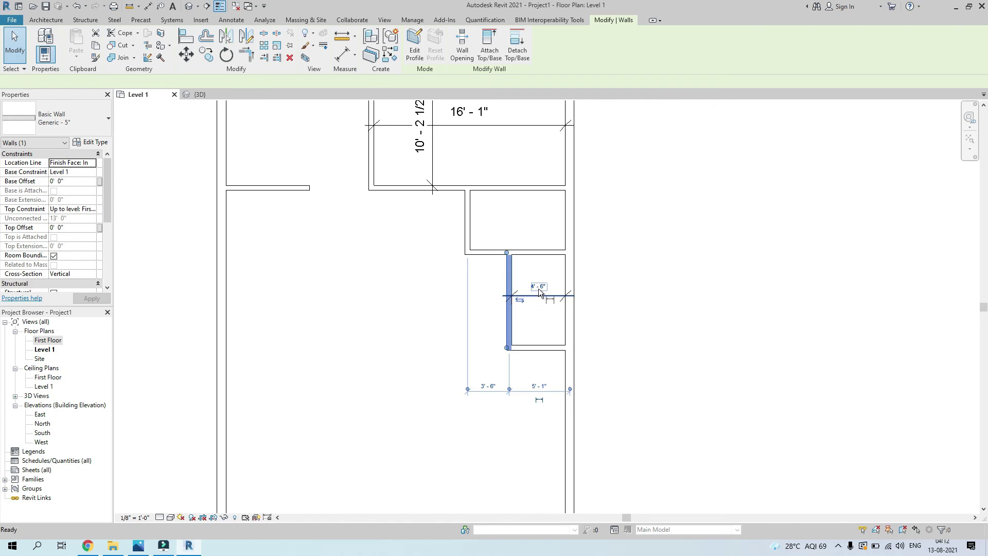
{"action": "key", "text": "d"}
{"action": "key", "text": "i"}
{"action": "key", "text": "Escape"}
Set the second small room's inner width to 5' by repositioning its left wall, and delete the width dimension.
{"action": "left_click", "coordinate": [509, 312]}
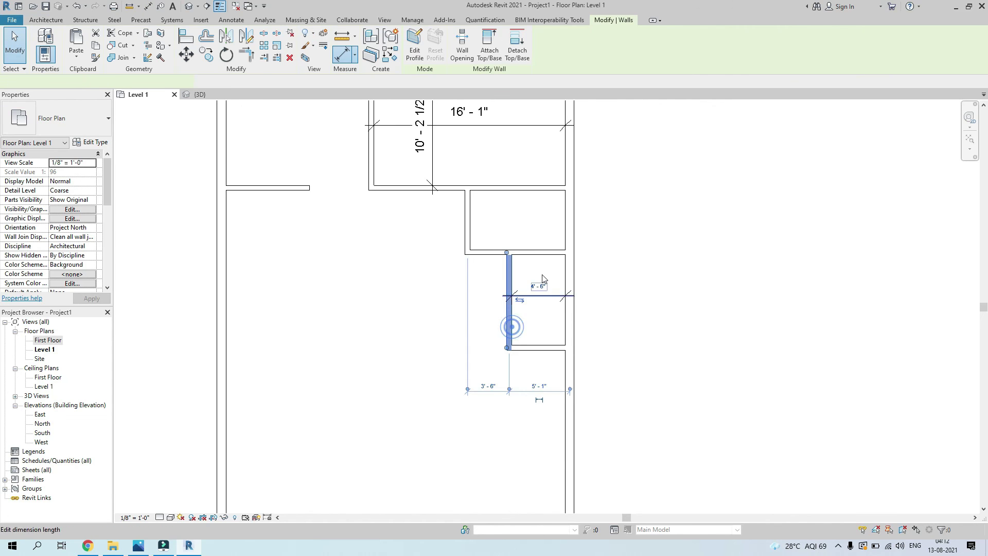
{"action": "left_click", "coordinate": [537, 282]}
{"action": "type", "text": "5"}
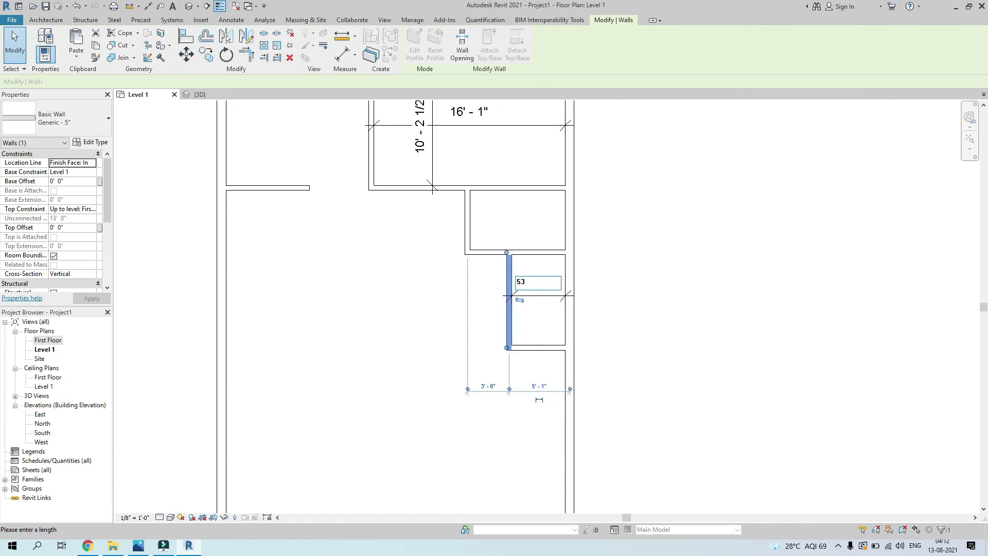
{"action": "key", "text": "Return"}
{"action": "left_click", "coordinate": [653, 273]}
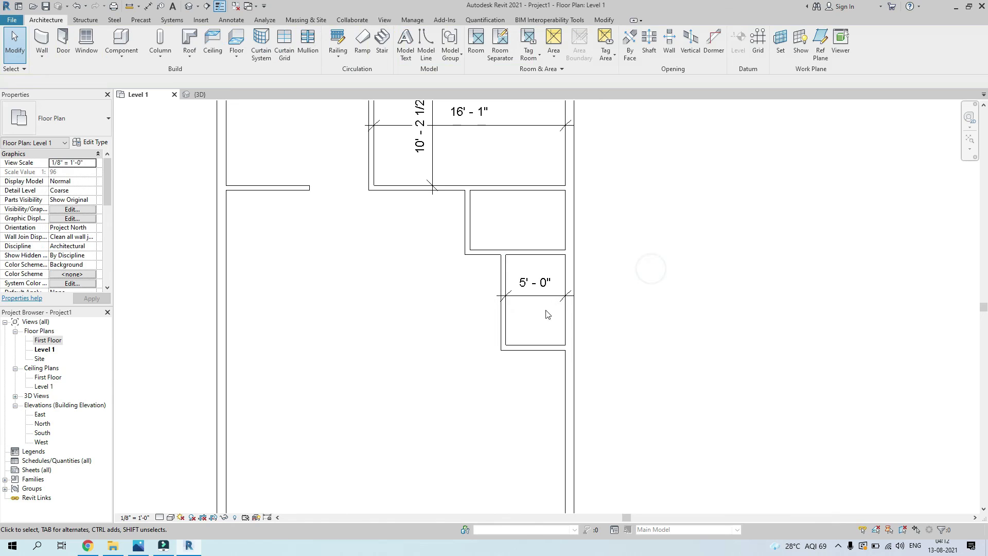
{"action": "left_click", "coordinate": [546, 294]}
{"action": "left_click", "coordinate": [525, 326]}
Extend the second small room's lower wall leftward past the room's left wall to a length of about 11'-6".
{"action": "scroll", "coordinate": [547, 292], "scroll_direction": "down", "scroll_amount": 5}
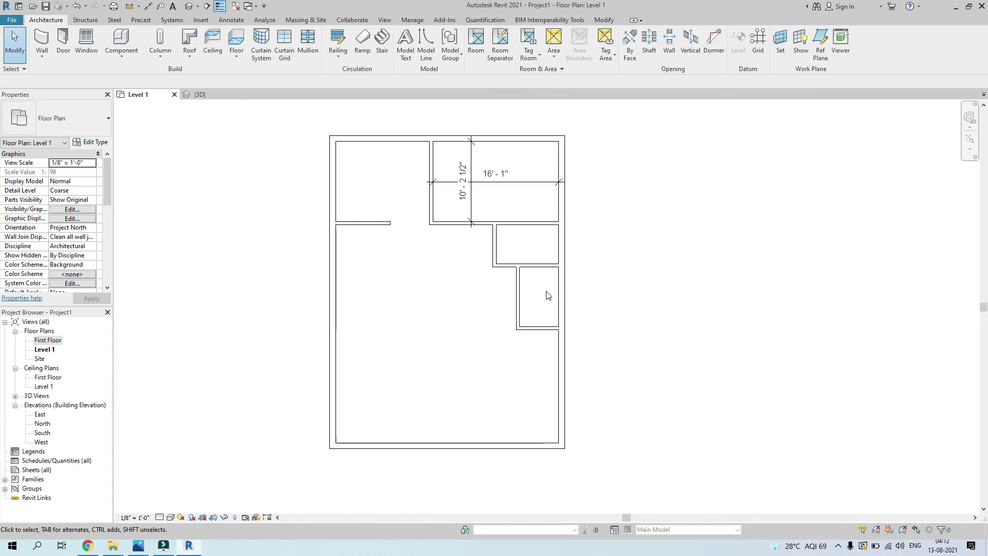
{"action": "scroll", "coordinate": [573, 329], "scroll_direction": "up", "scroll_amount": 2}
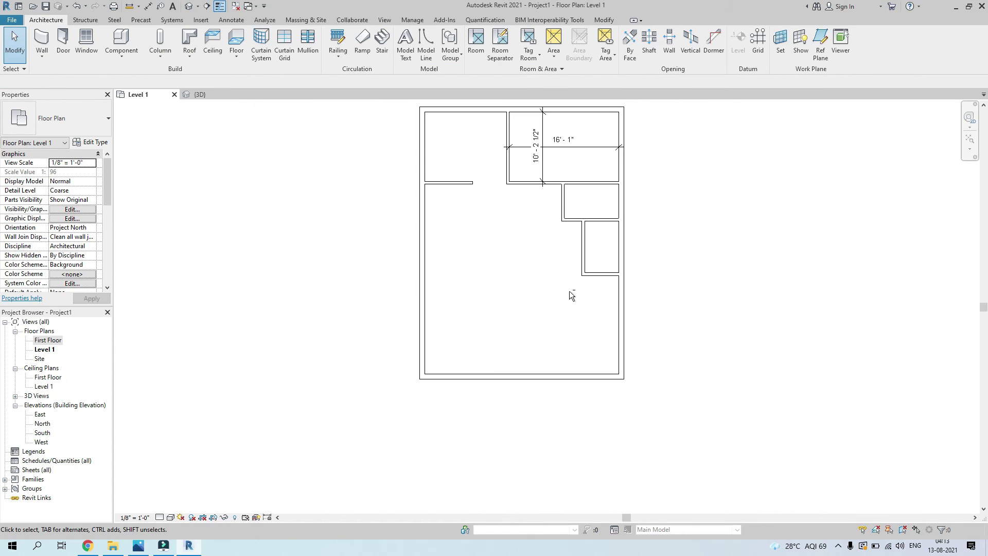
{"action": "middle_click_drag", "start_coordinate": [569, 292], "coordinate": [547, 363]}
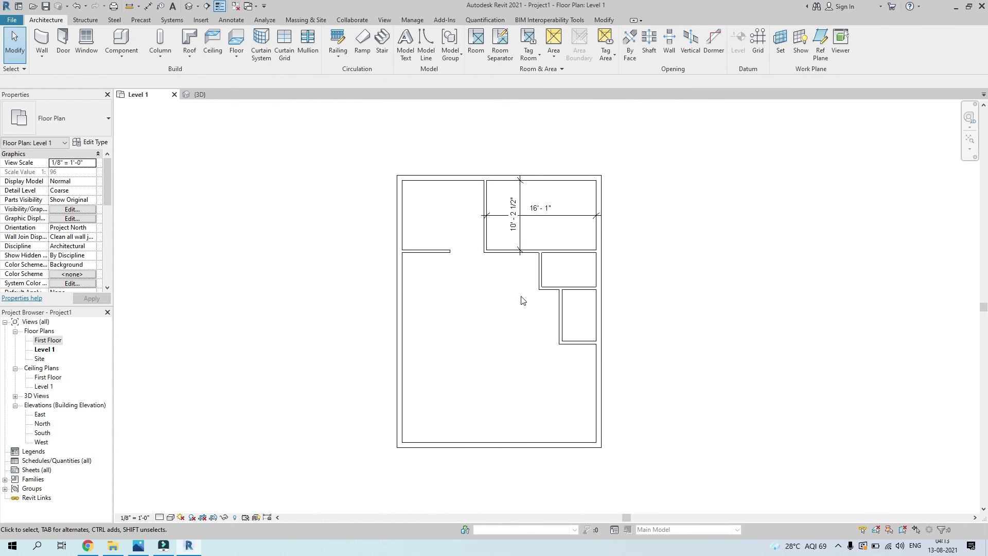
{"action": "scroll", "coordinate": [579, 369], "scroll_direction": "up", "scroll_amount": 3}
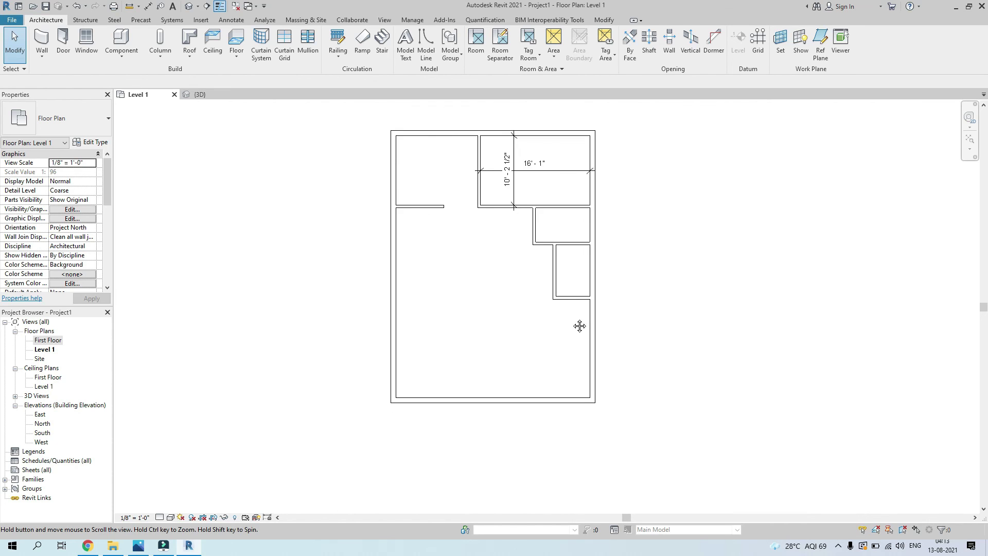
{"action": "scroll", "coordinate": [574, 321], "scroll_direction": "down", "scroll_amount": 3}
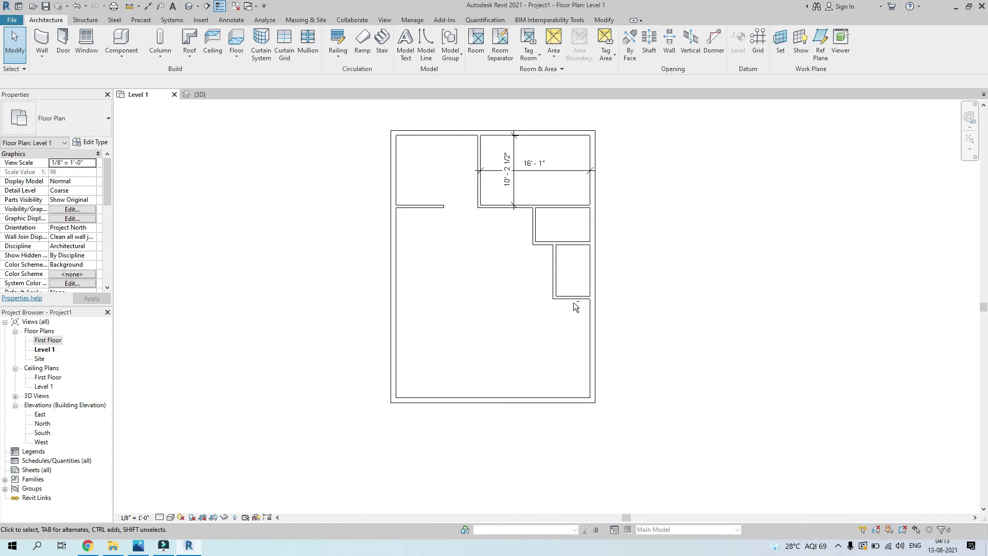
{"action": "scroll", "coordinate": [574, 304], "scroll_direction": "up", "scroll_amount": 3}
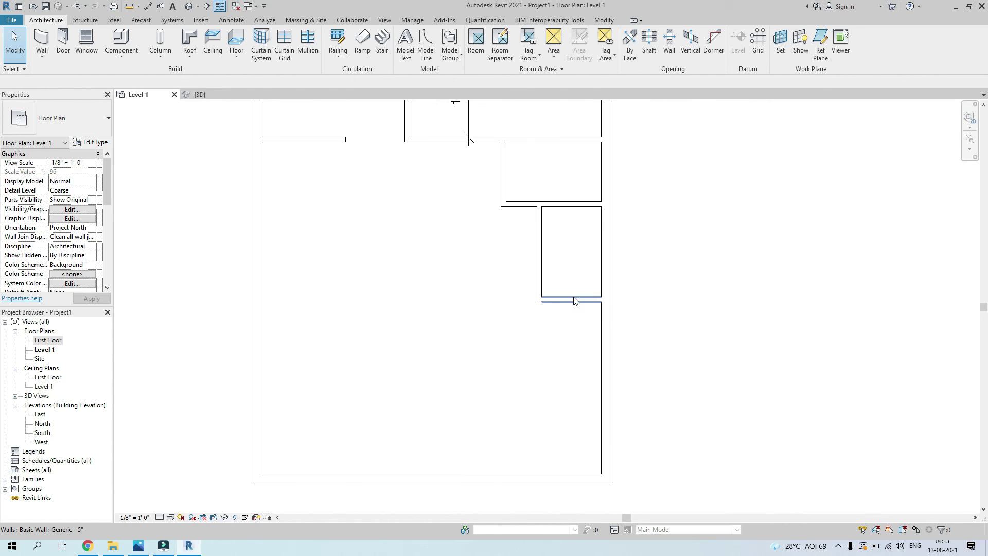
{"action": "left_click", "coordinate": [572, 300]}
{"action": "left_click_drag", "start_coordinate": [539, 302], "coordinate": [468, 307]}
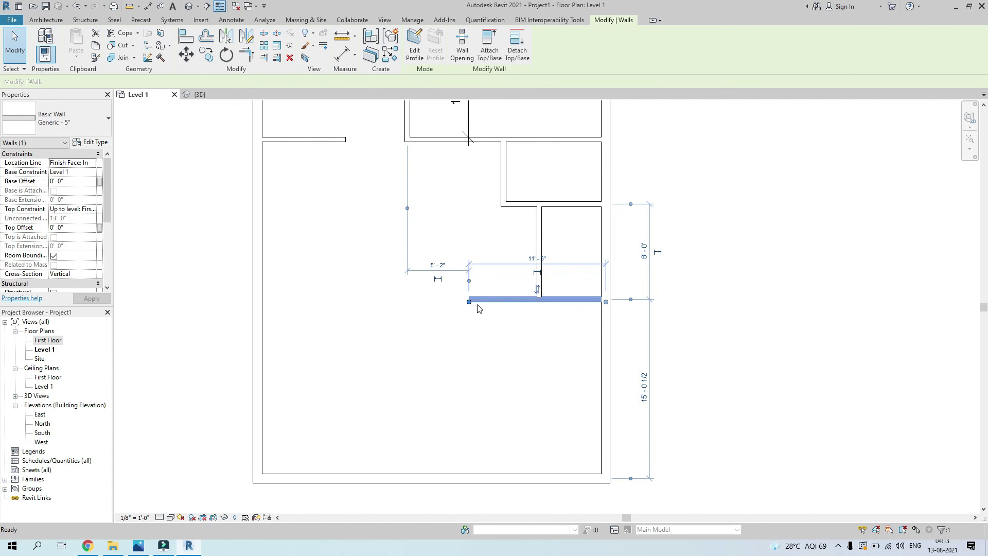
Draw a wall about 14'-5" long from the extended wall's left end down to the lower outer wall, enclosing the lower-right room.
{"action": "key", "text": "w"}
{"action": "key", "text": "a"}
{"action": "left_click", "coordinate": [469, 301]}
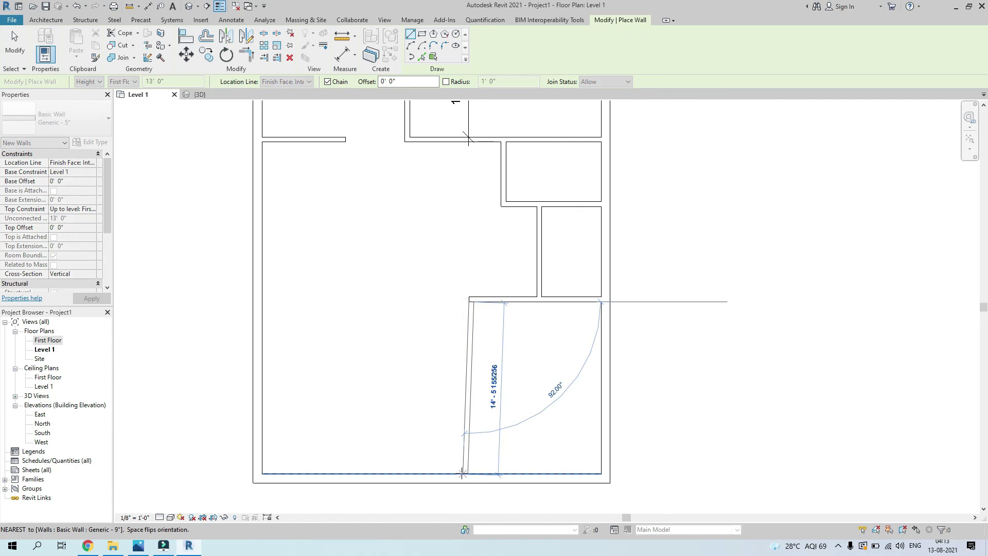
{"action": "left_click", "coordinate": [464, 472]}
{"action": "key", "text": "Escape"}
{"action": "key", "text": "Escape"}
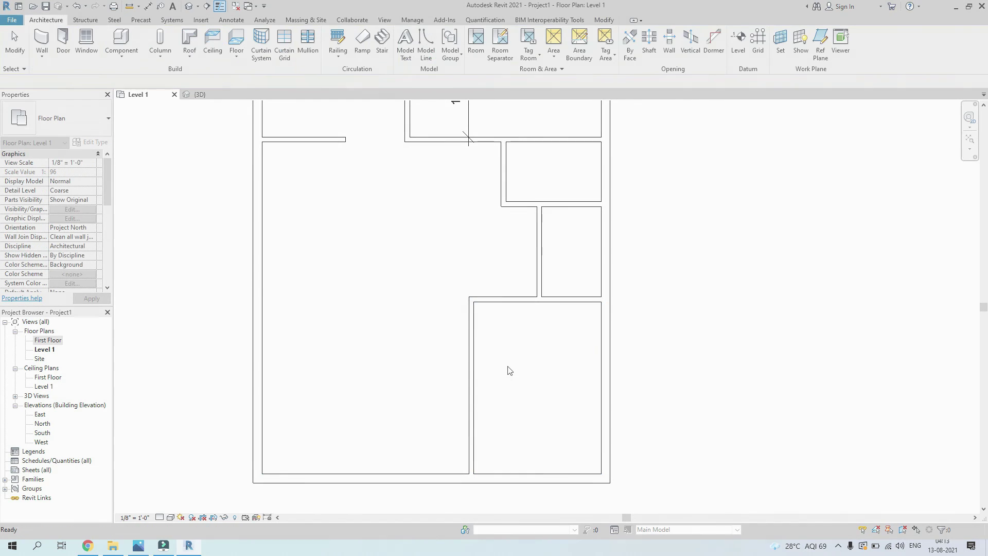
{"action": "scroll", "coordinate": [509, 370], "scroll_direction": "down", "scroll_amount": 4}
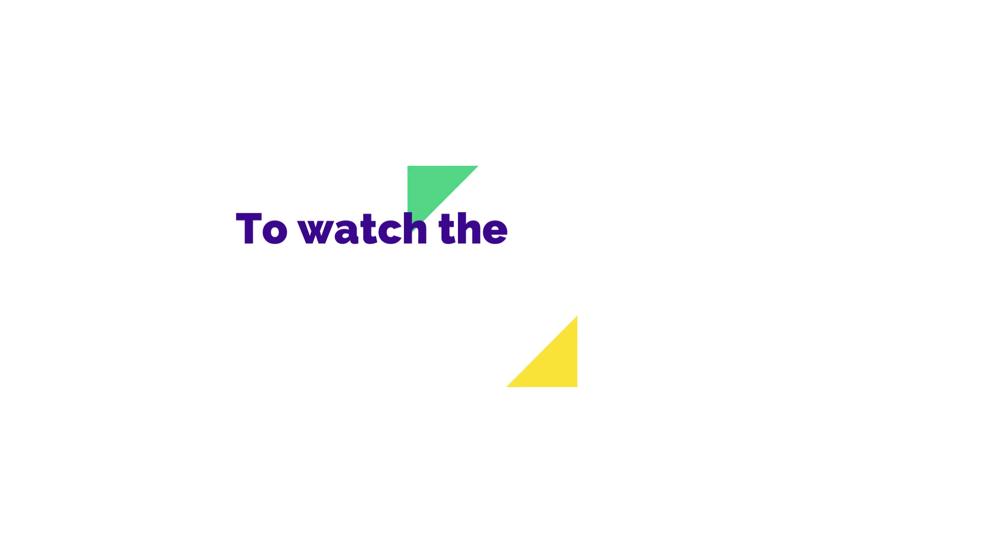